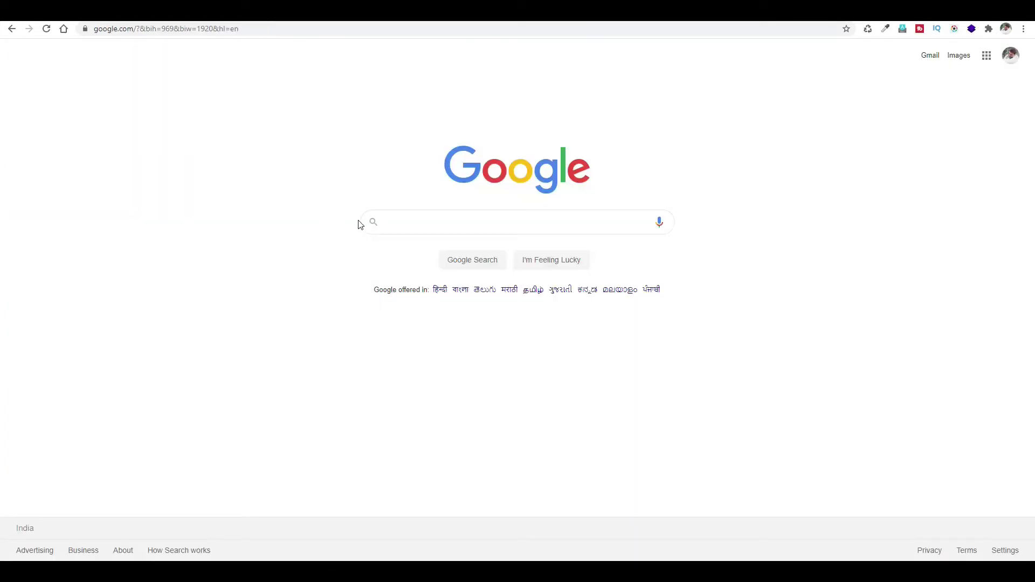
- Search Google for 'davinci resolve' and open the 'DaVinci Resolve 16 | Blackmagic Design' result
click(405, 227)
text(dav)
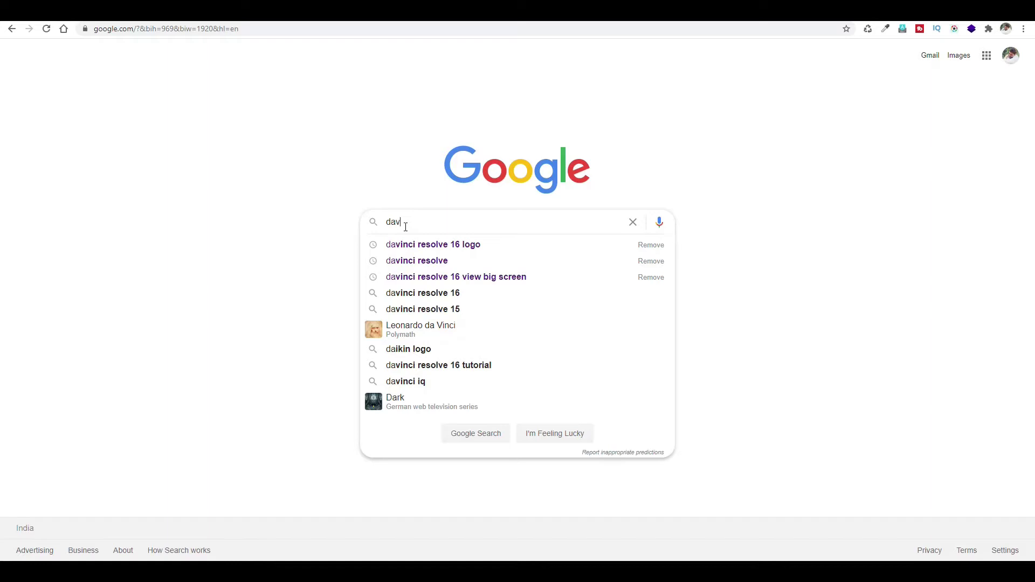
text(inci resolve)
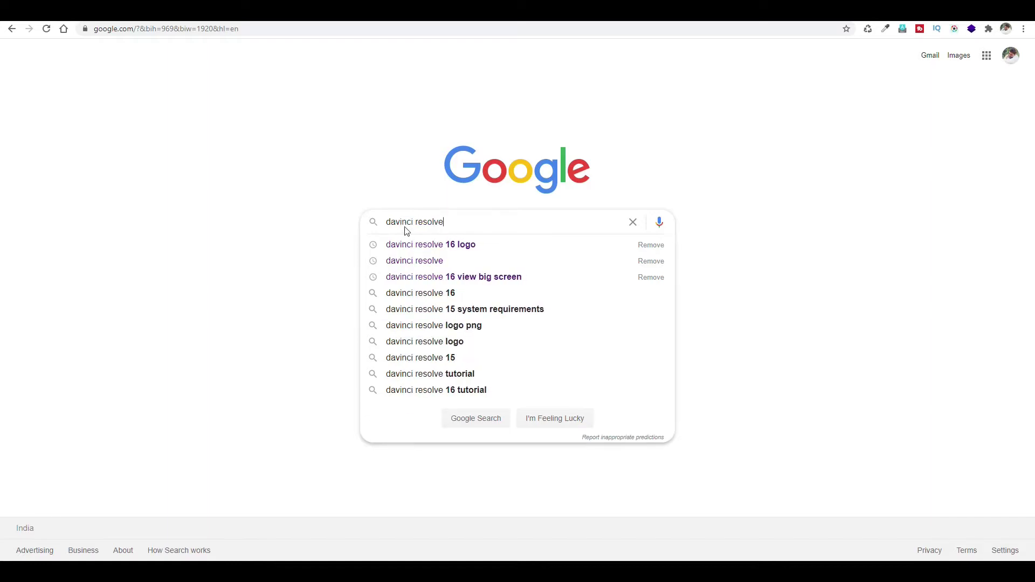
key(Return)
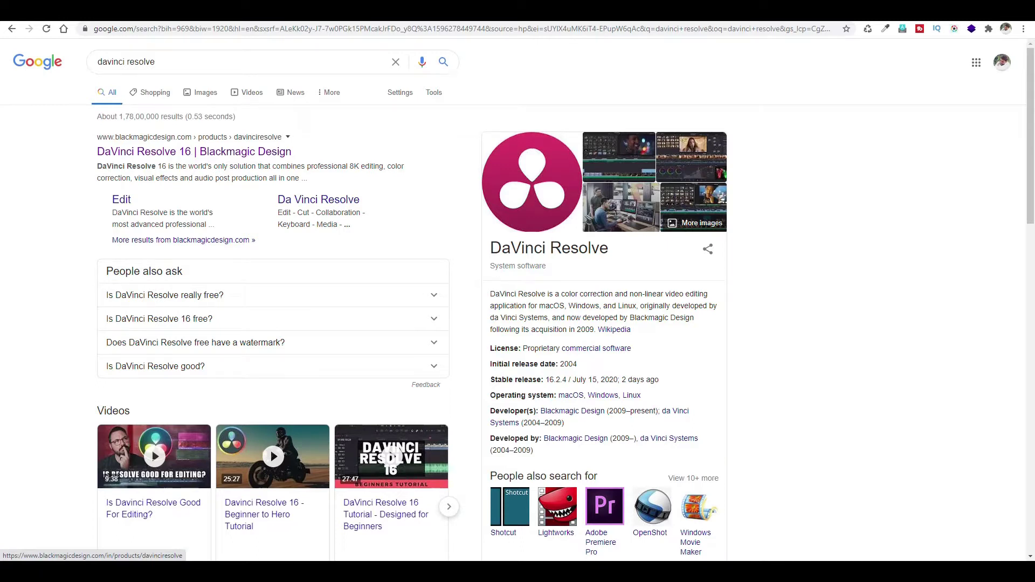
click(242, 151)
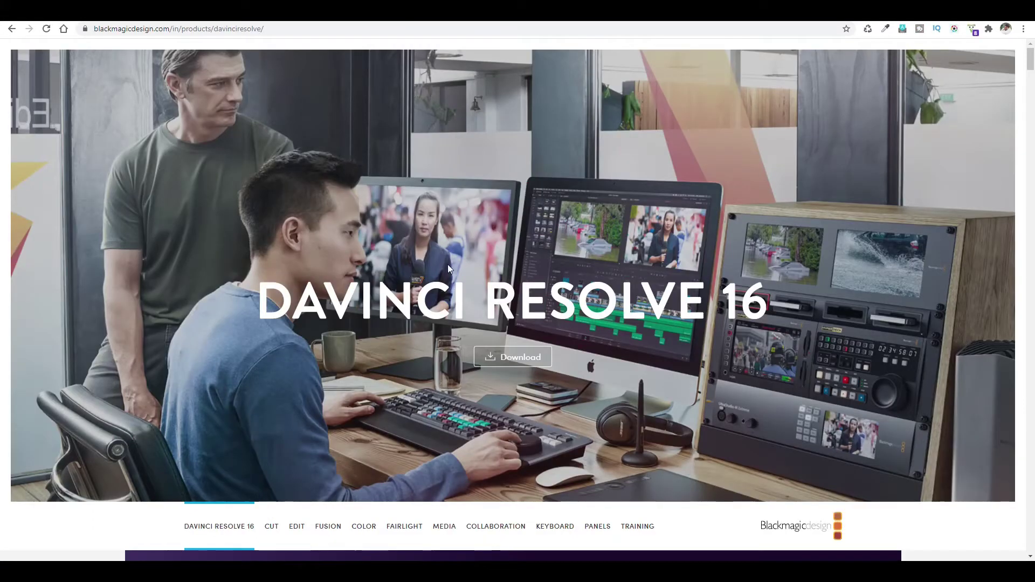
- Scroll the DaVinci Resolve 16 product page and bring up its download choices
drag(1030, 64, 1031, 105)
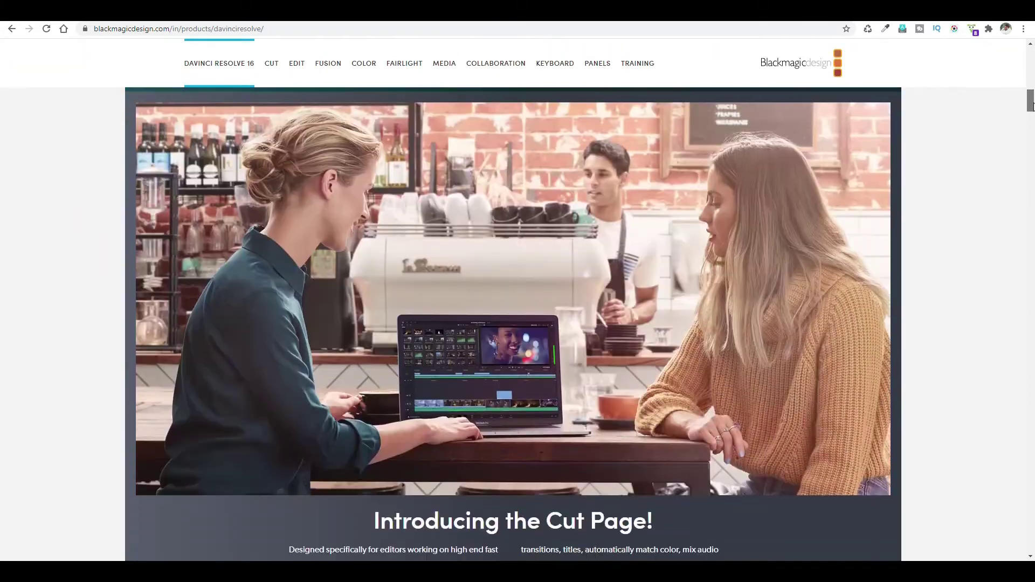
drag(1031, 105, 1031, 60)
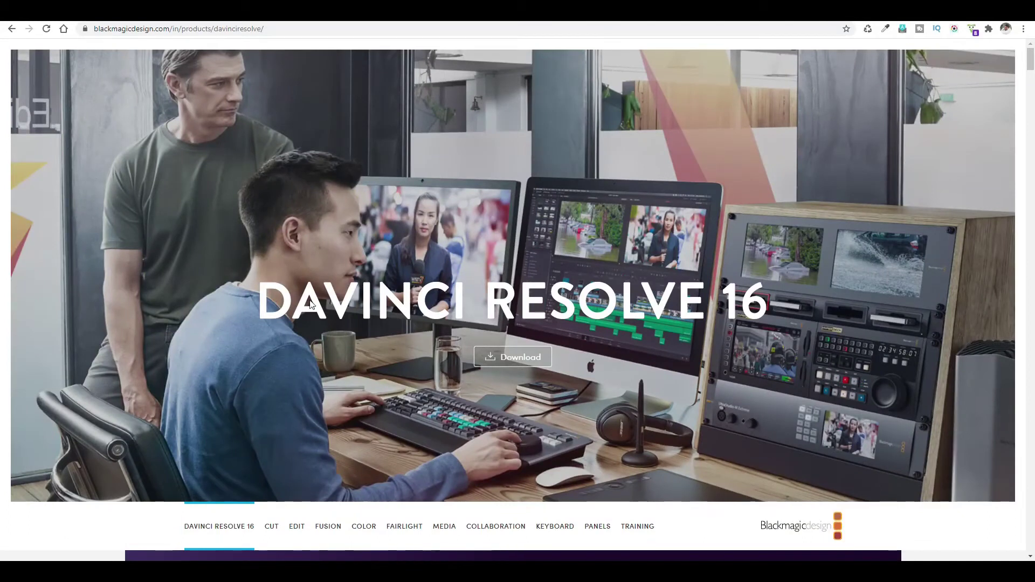
click(524, 358)
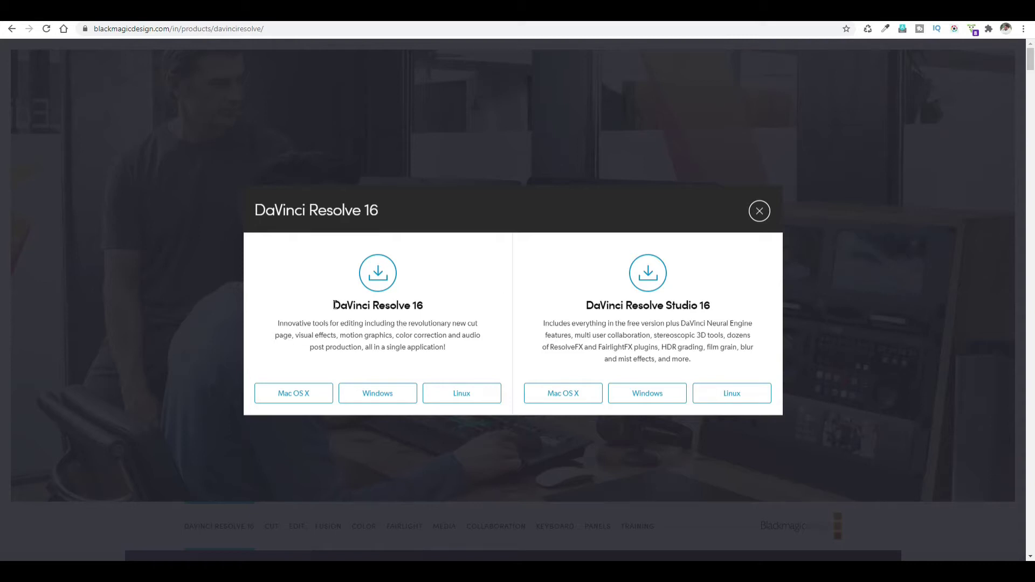
- Compare the free DaVinci Resolve 16 and DaVinci Resolve Studio 16 headings, then dismiss the choices
drag(334, 305, 434, 305)
click(434, 305)
drag(590, 306, 717, 313)
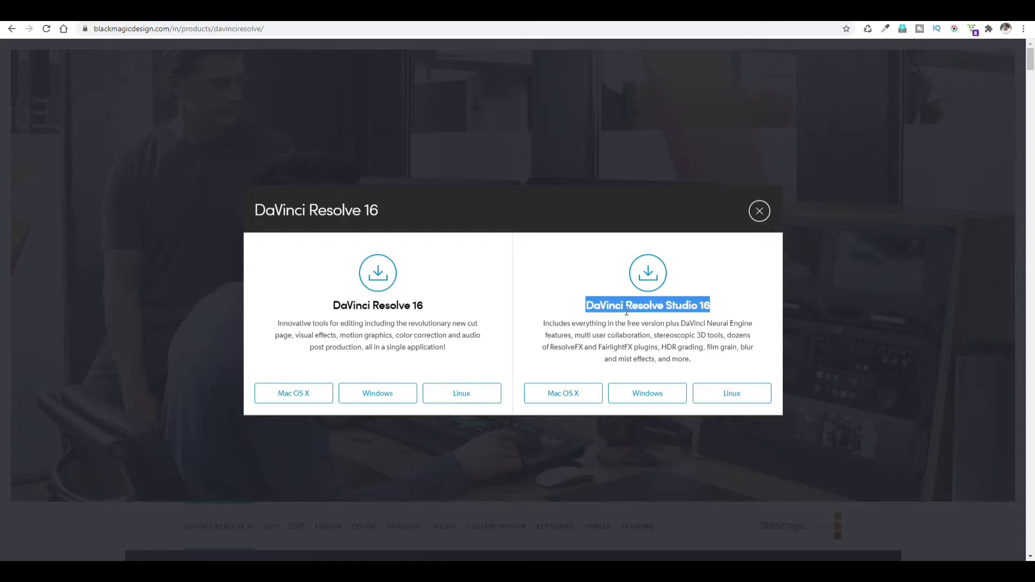
click(594, 307)
drag(589, 305, 721, 310)
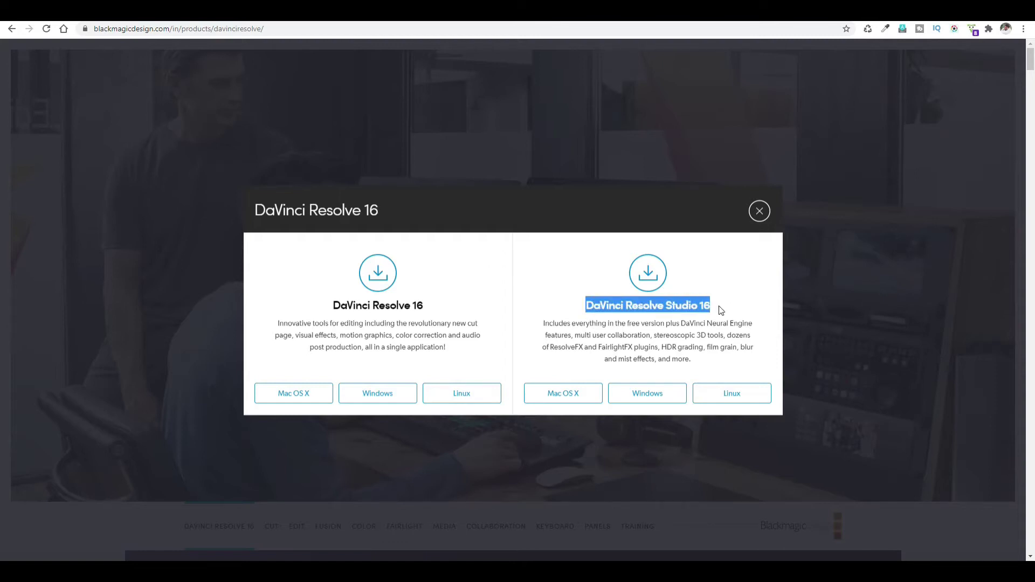
click(415, 298)
drag(334, 305, 437, 311)
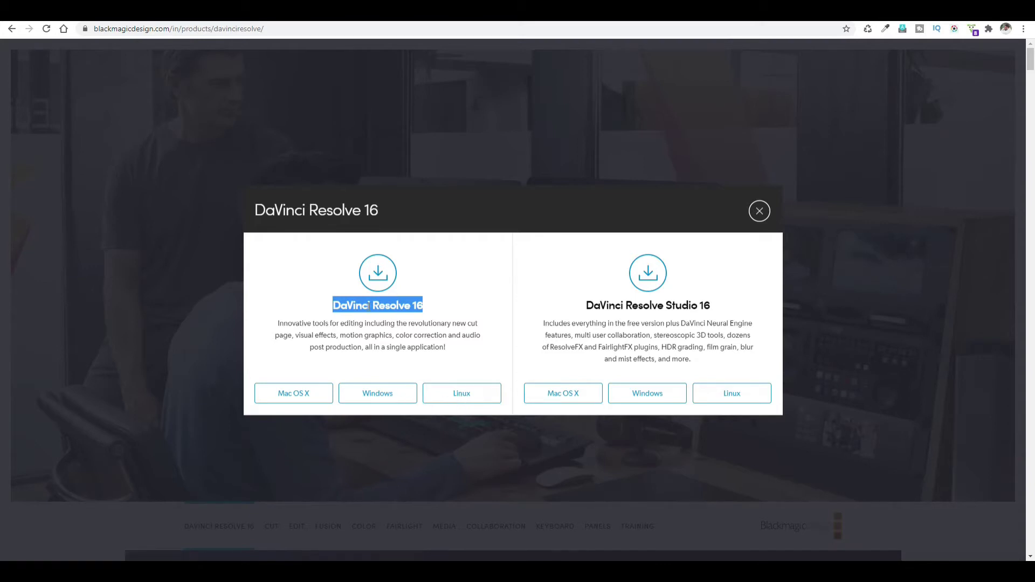
key(Escape)
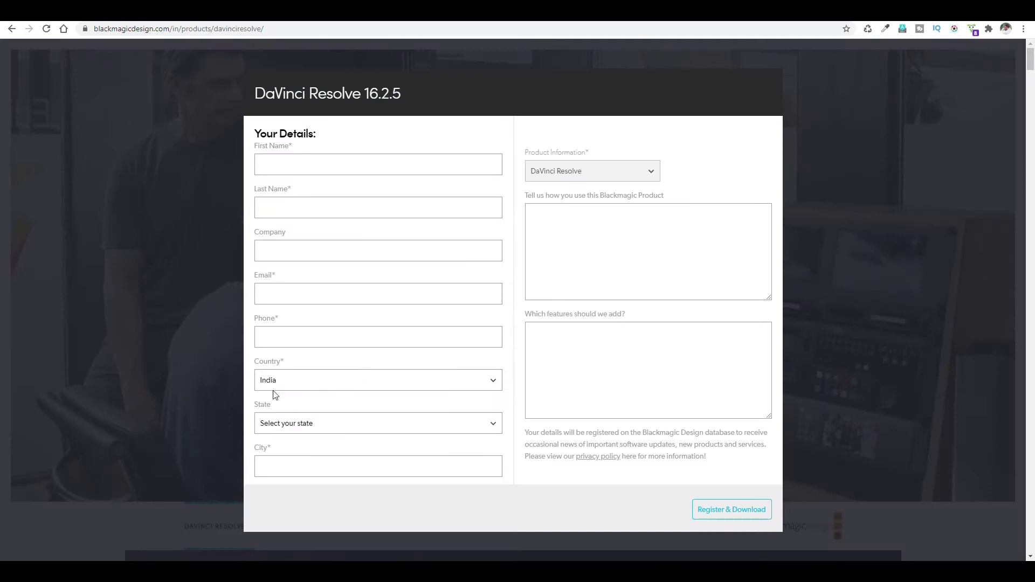
- Autofill First Name, Last Name and Company from saved Chrome data, then close the form unregistered
click(331, 170)
click(388, 207)
click(340, 164)
click(325, 191)
click(354, 208)
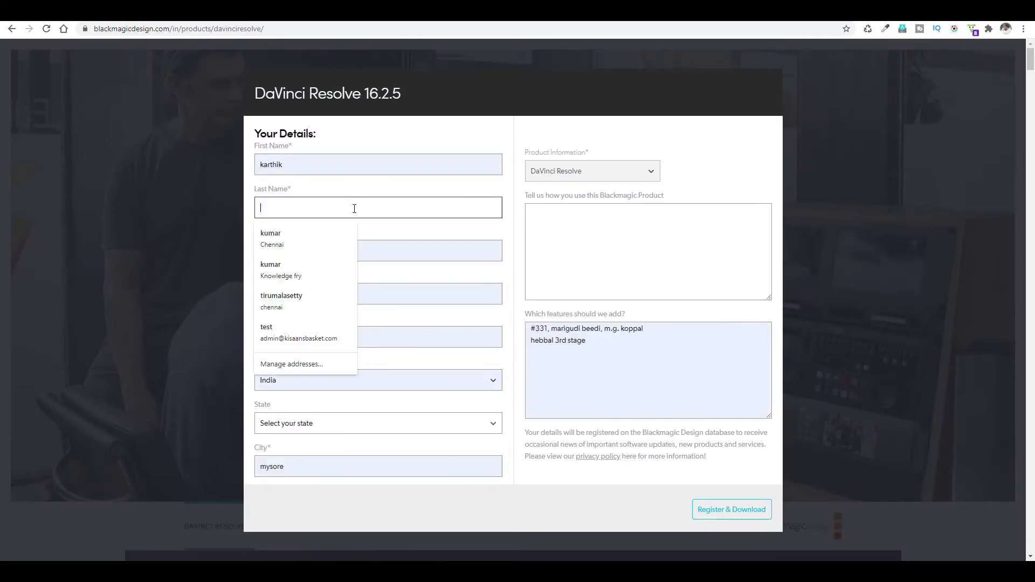
click(417, 250)
click(592, 334)
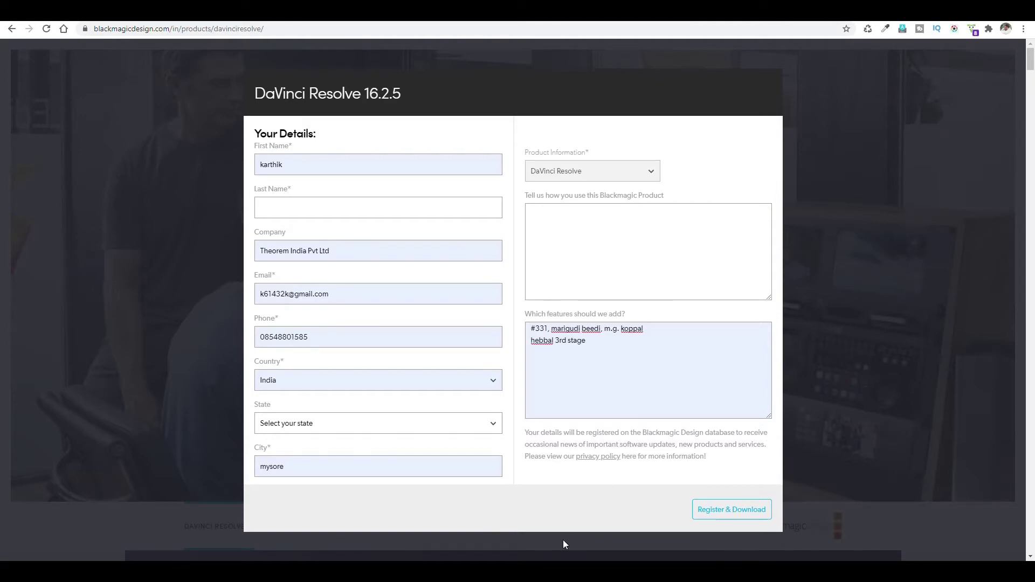
click(885, 215)
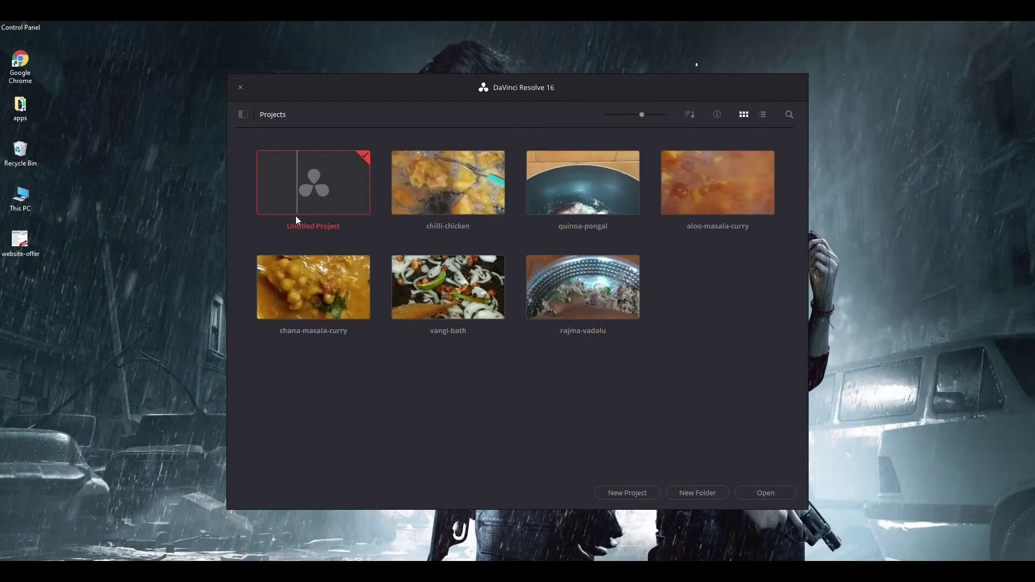
- Open Untitled Project from its thumbnail in the Project Manager
double_click(316, 175)
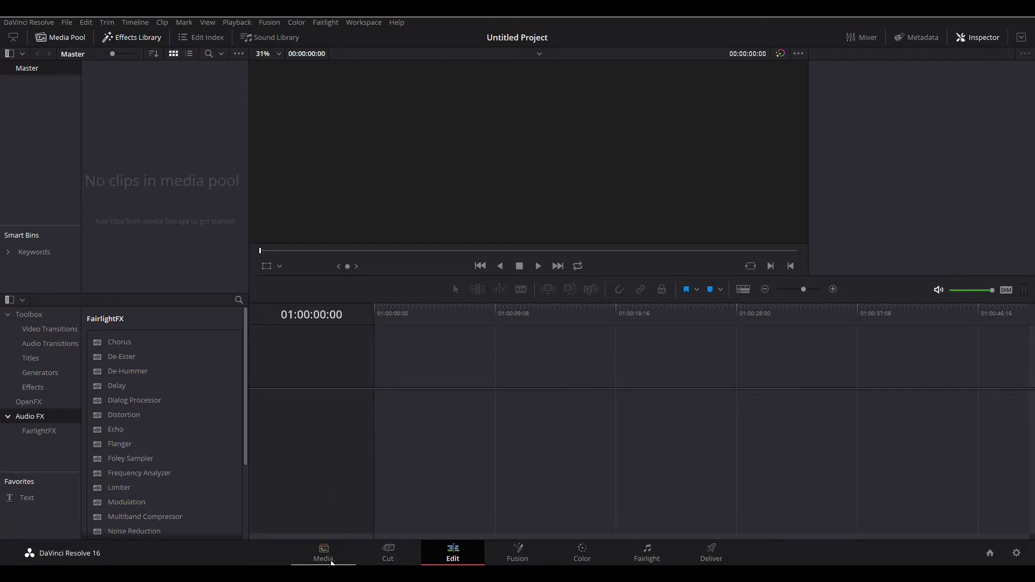
- On the Media page, browse Youtube-Data (F:\) › Telugu Ultimate › Tech to the Common folder's clips
click(323, 558)
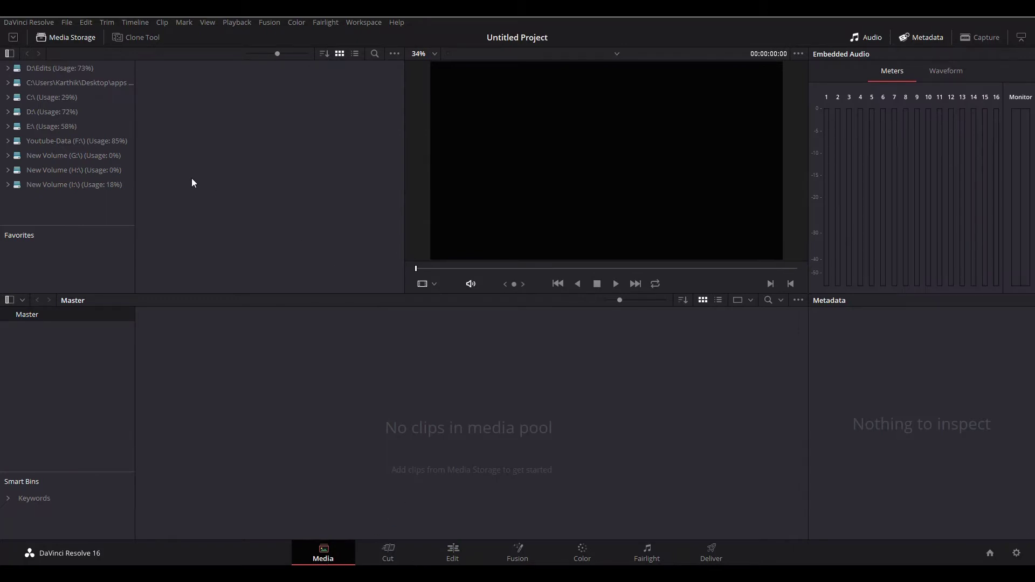
click(54, 140)
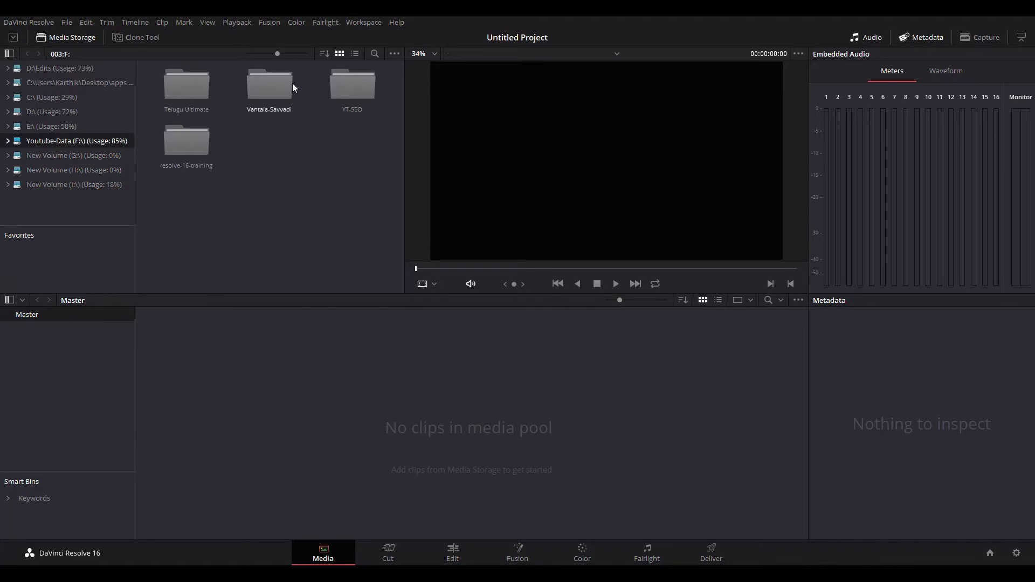
double_click(209, 85)
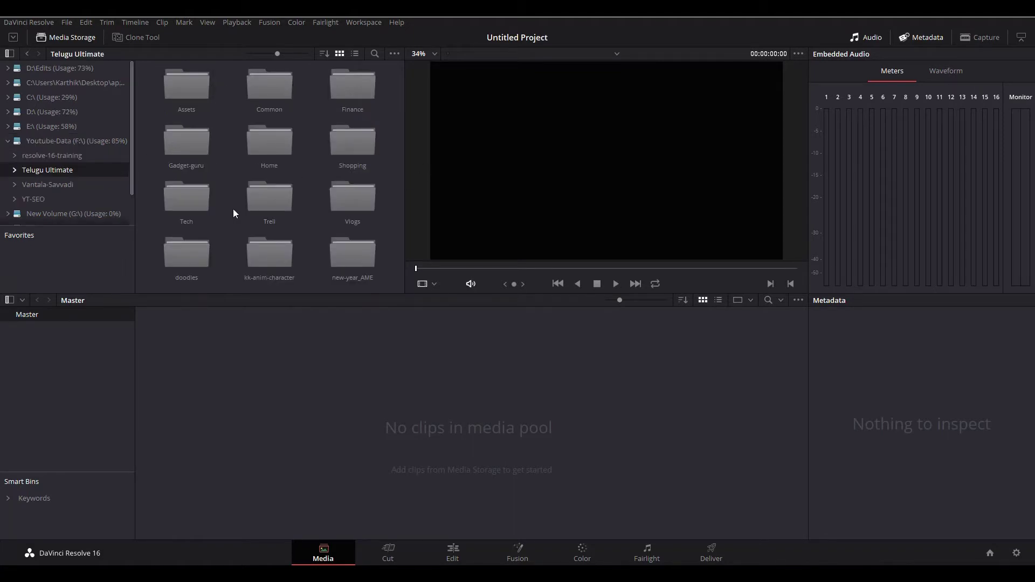
double_click(202, 195)
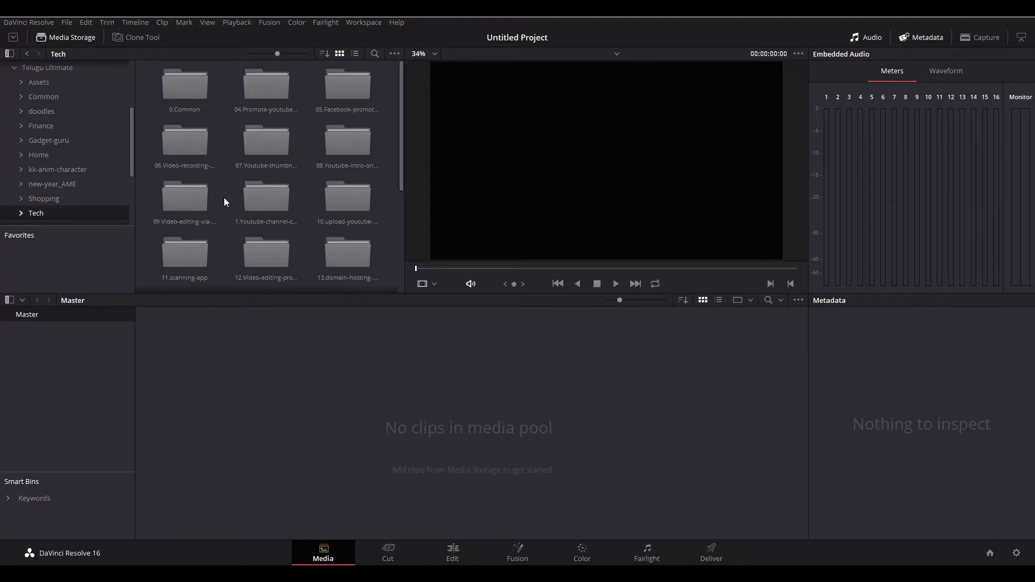
double_click(192, 85)
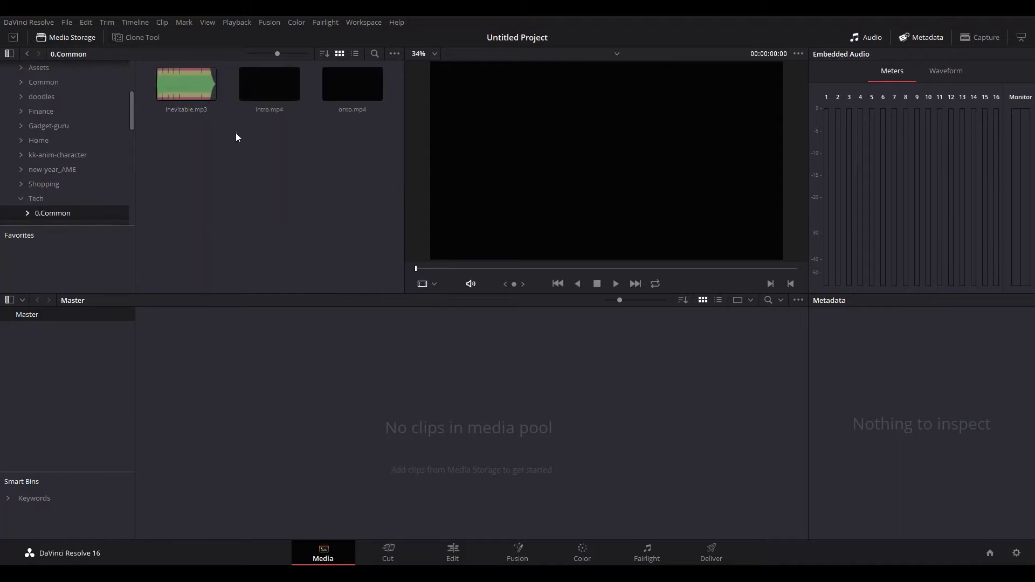
click(29, 197)
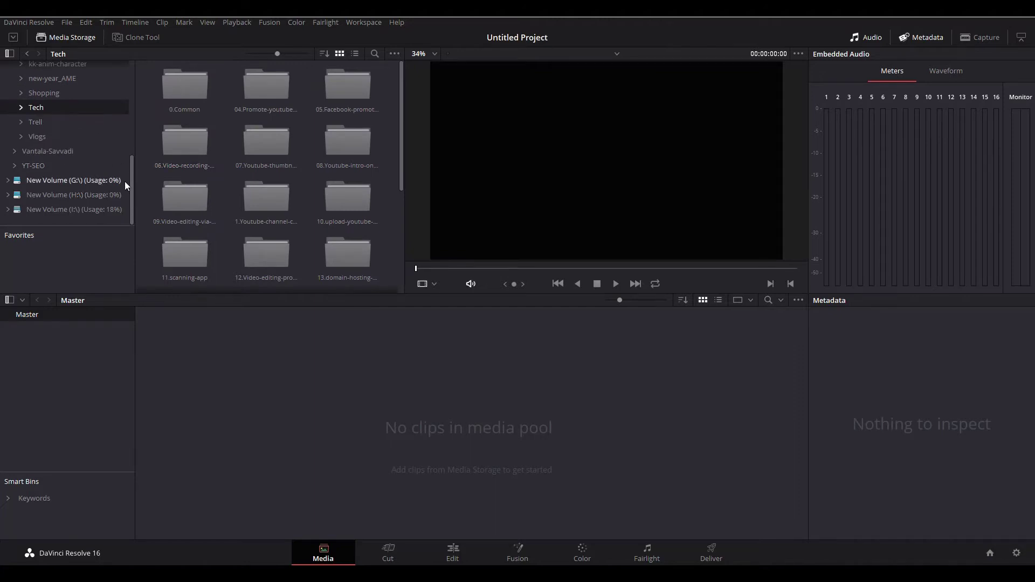
drag(131, 189, 140, 139)
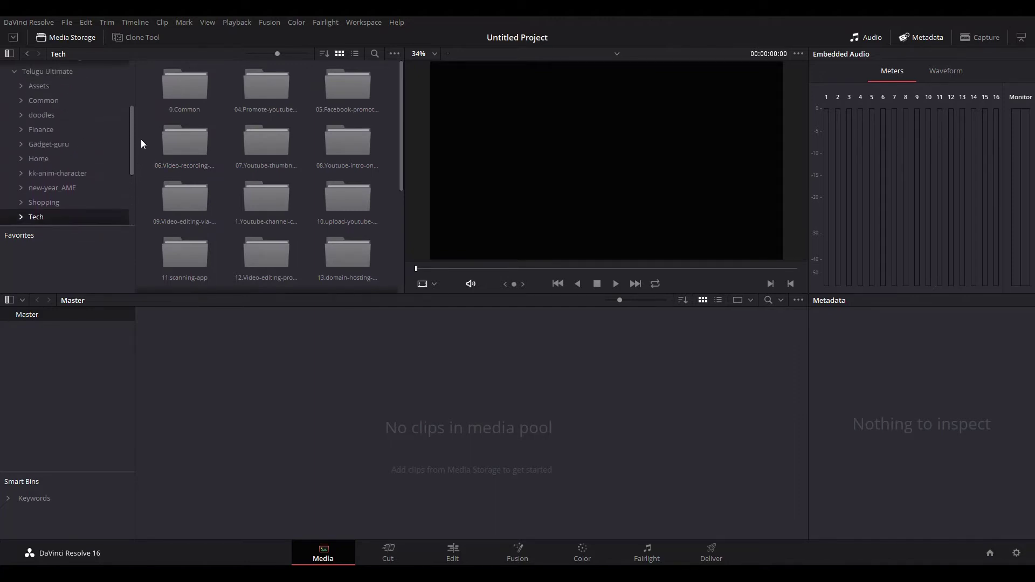
click(56, 106)
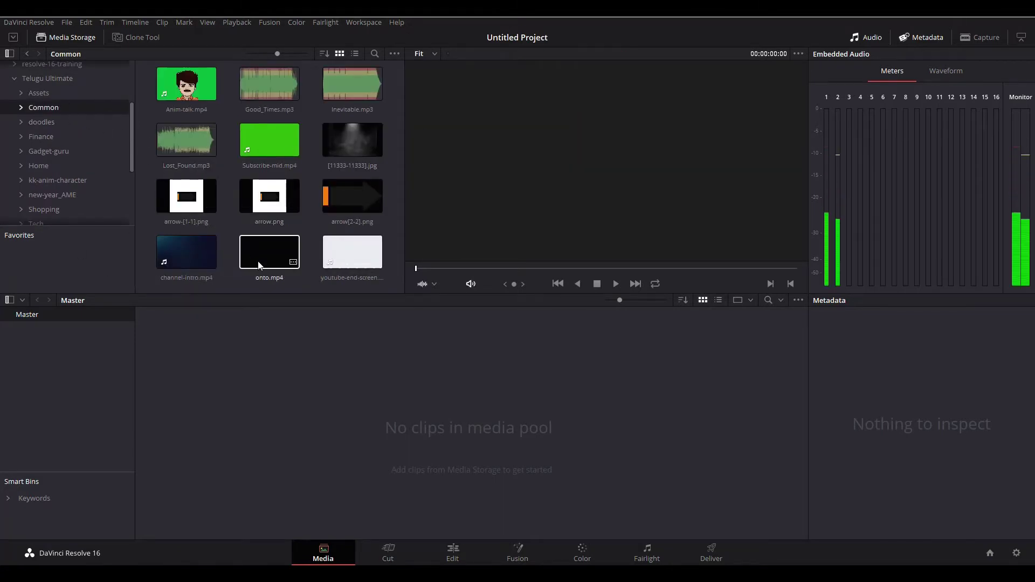
- Add channel-intro.mp4, youtube-end-screen.mp4 and Good_Times.mp3 to the Master media pool
drag(186, 251, 264, 400)
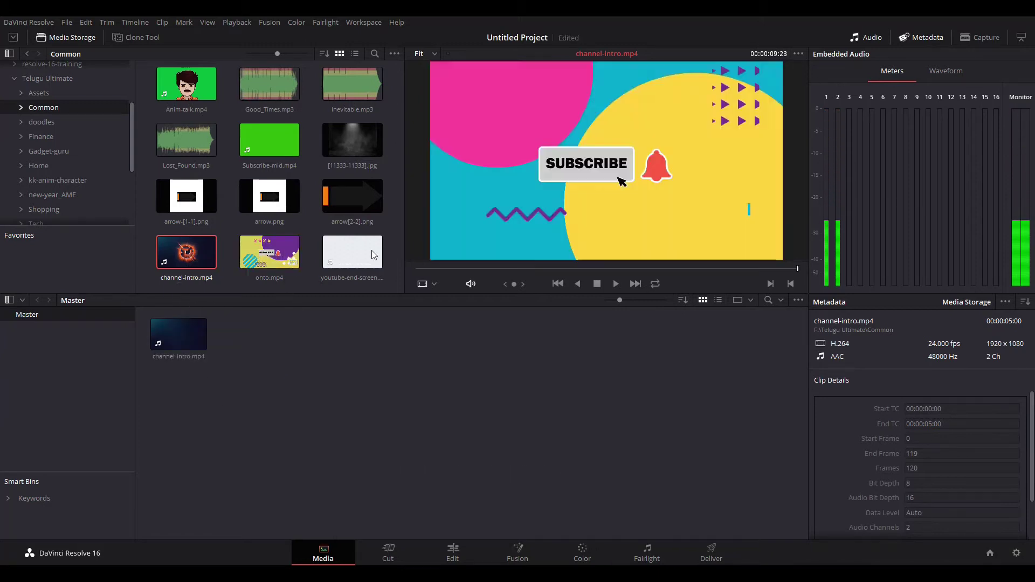
drag(374, 255, 311, 375)
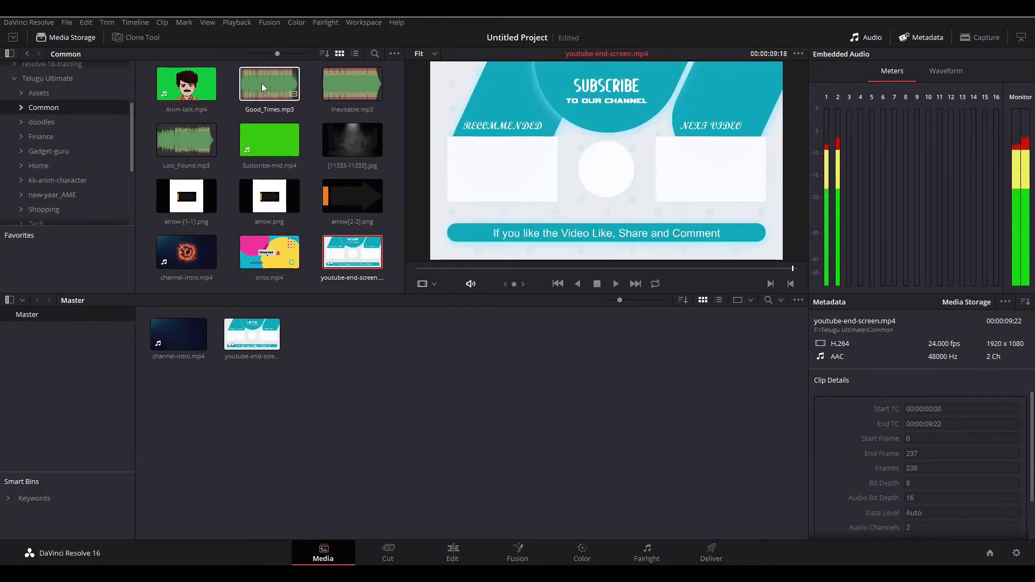
drag(263, 88, 318, 356)
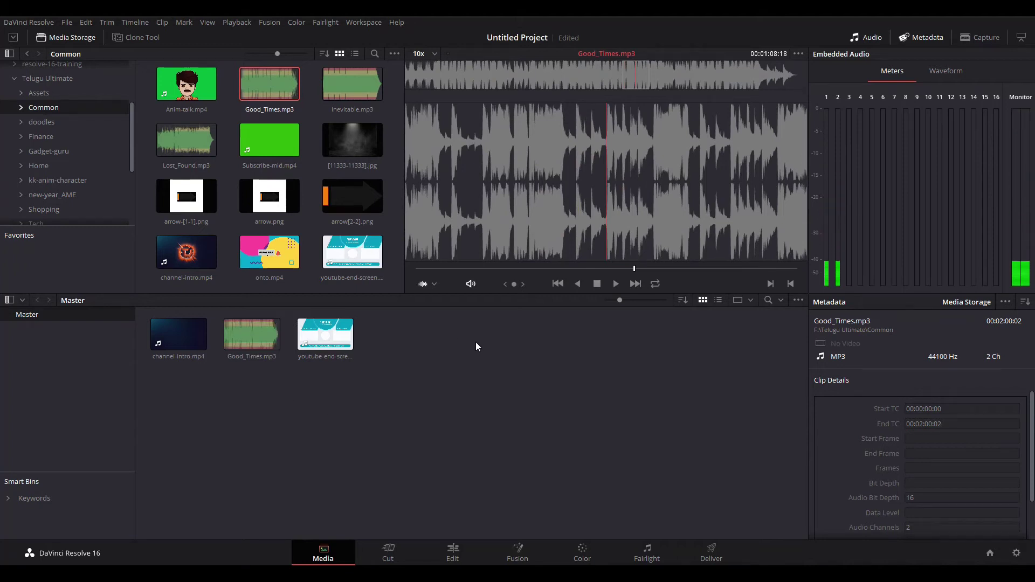
- Return to the Tech folder and sort its storage folders by name
scroll(133, 136, down, 1)
scroll(132, 146, down, 3)
click(37, 170)
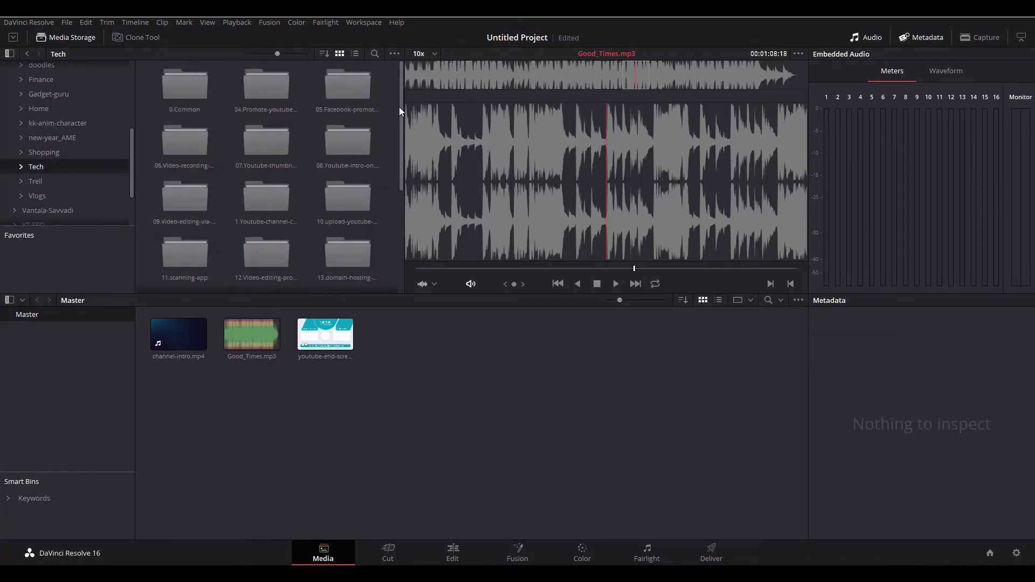
scroll(402, 161, down, 3)
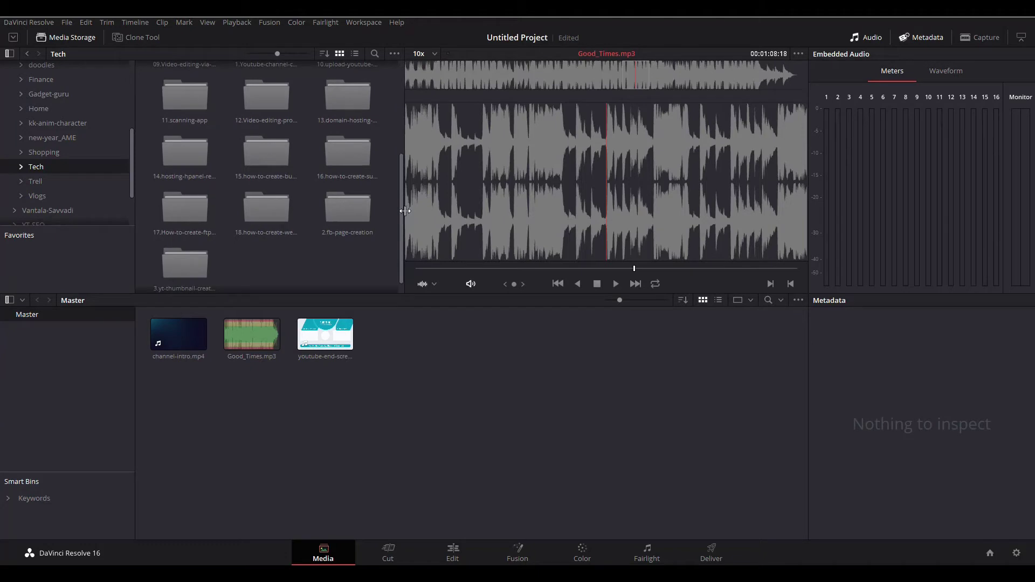
scroll(401, 226, down, 1)
click(183, 248)
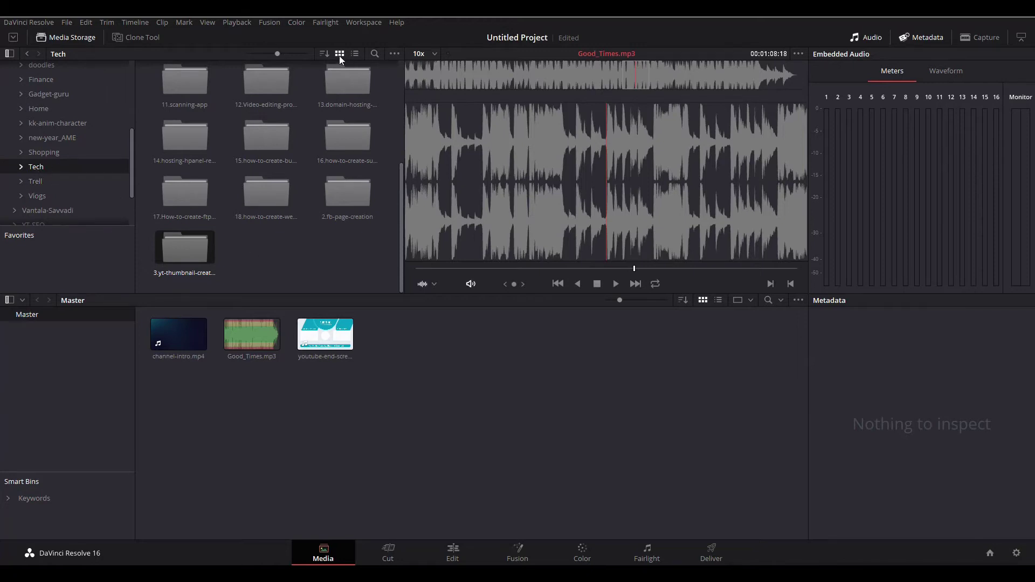
click(323, 54)
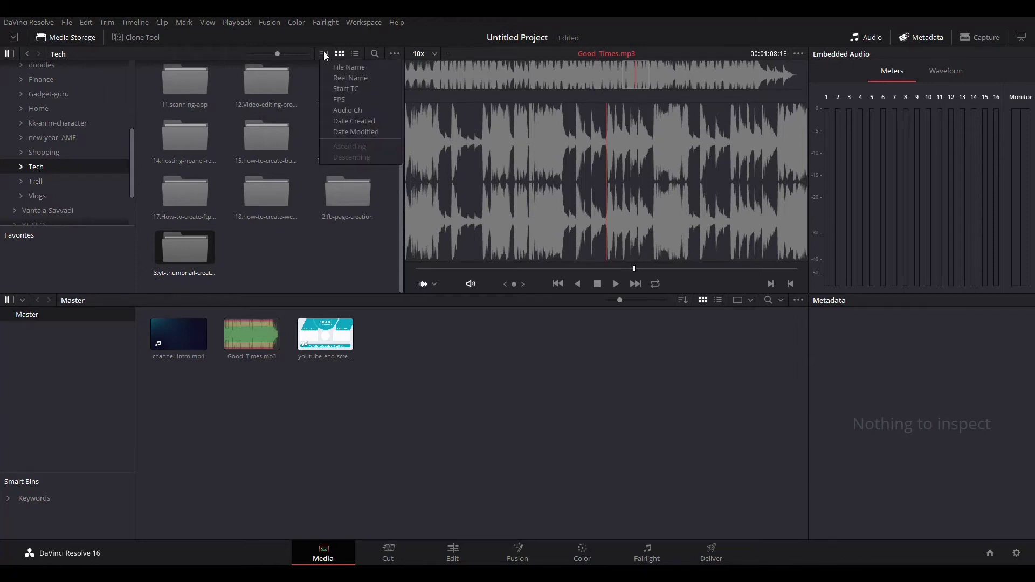
click(354, 121)
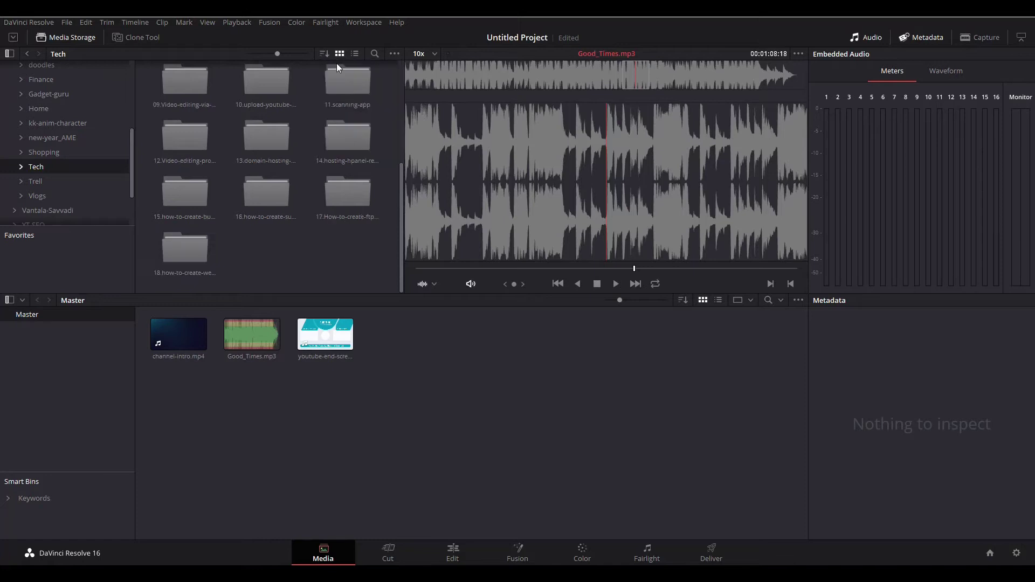
- Open the 18.how-to-create-website folder and add demo-video1.mp4 to the Master media pool
double_click(206, 253)
click(187, 92)
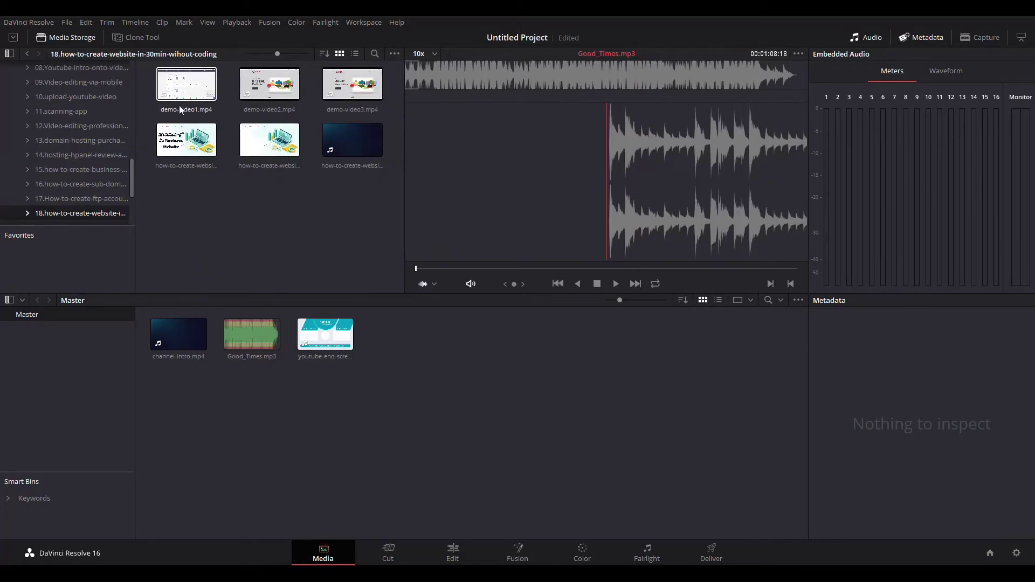
click(187, 91)
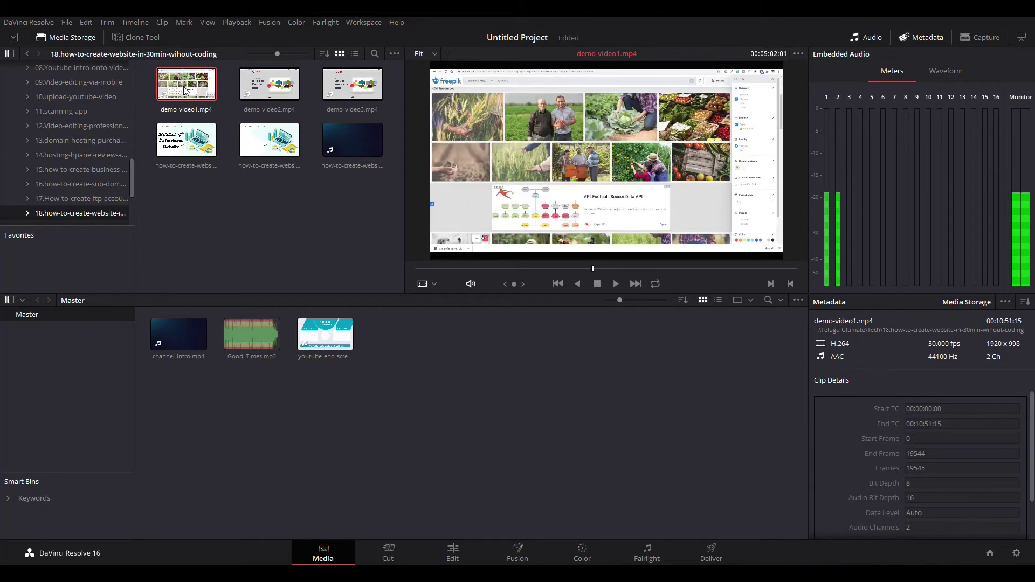
drag(191, 87, 415, 341)
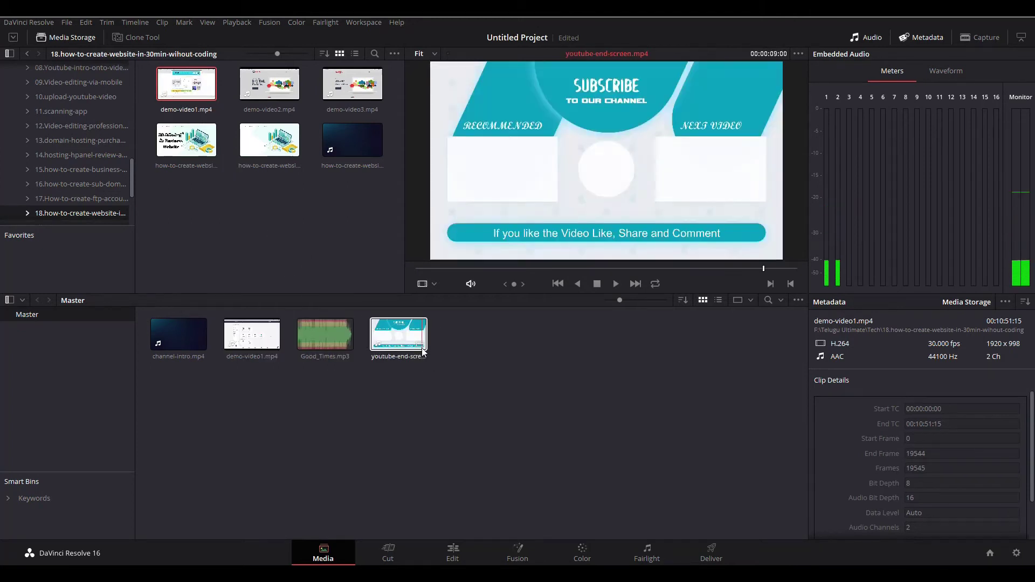
click(409, 377)
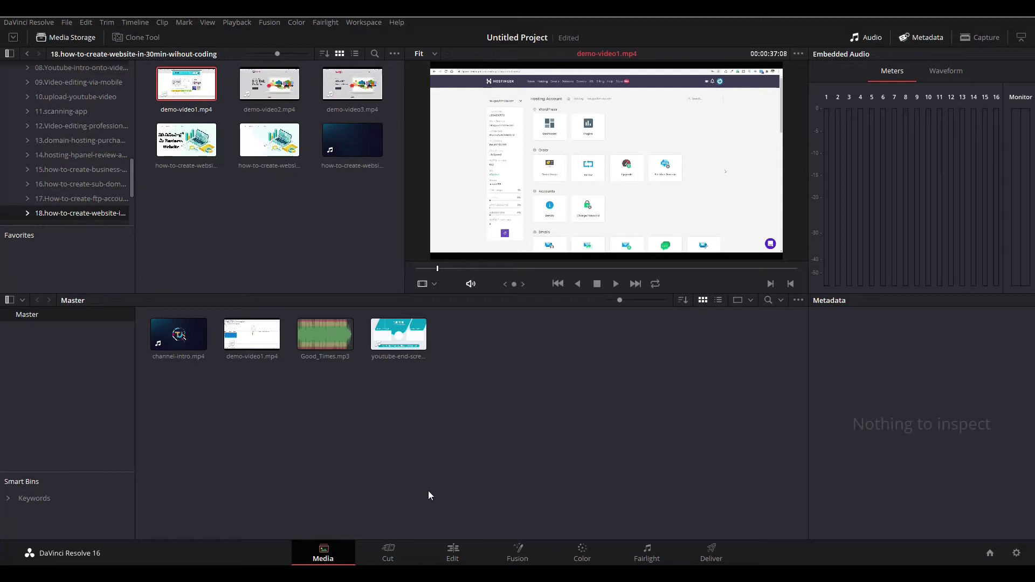
- On the Cut page, place channel-intro.mp4 at the start of a new Timeline 1
click(392, 560)
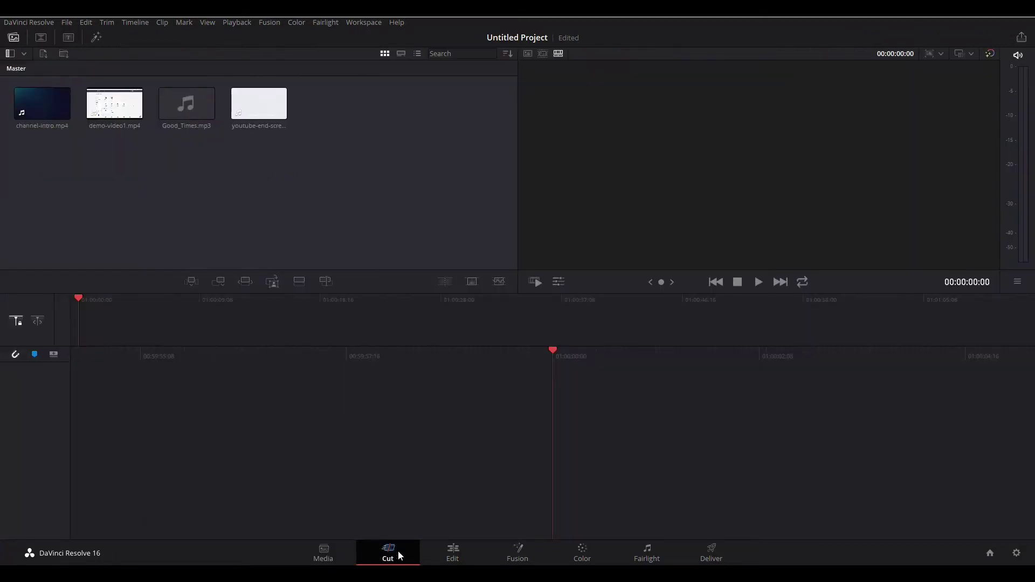
click(44, 108)
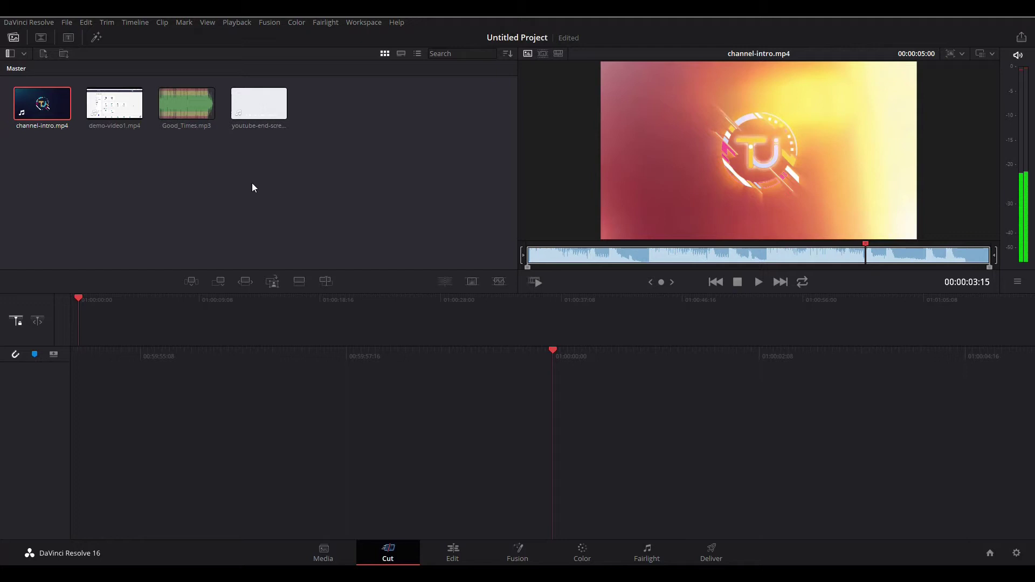
key(F11)
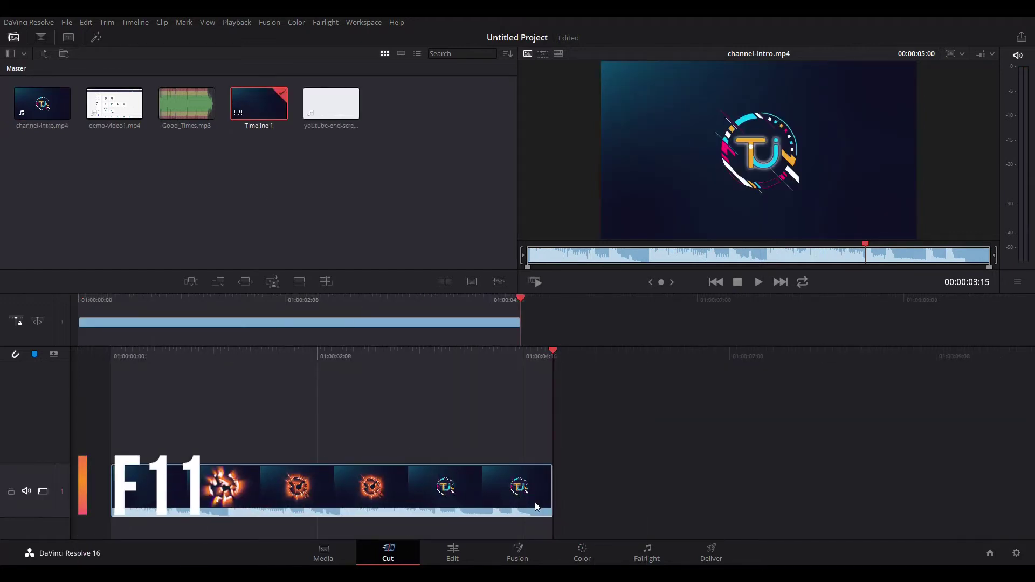
key(ctrl+z)
mouse_move(37, 102)
mouse_down()
mouse_move(256, 357)
mouse_move(288, 464)
mouse_up()
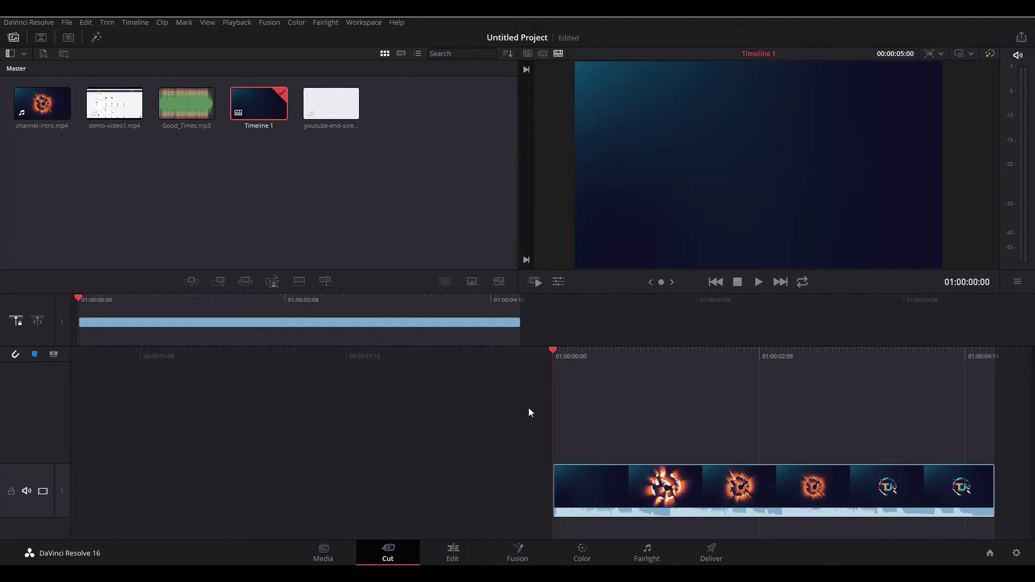
- Save the project under the name demo with Ctrl+S
key(ctrl+s)
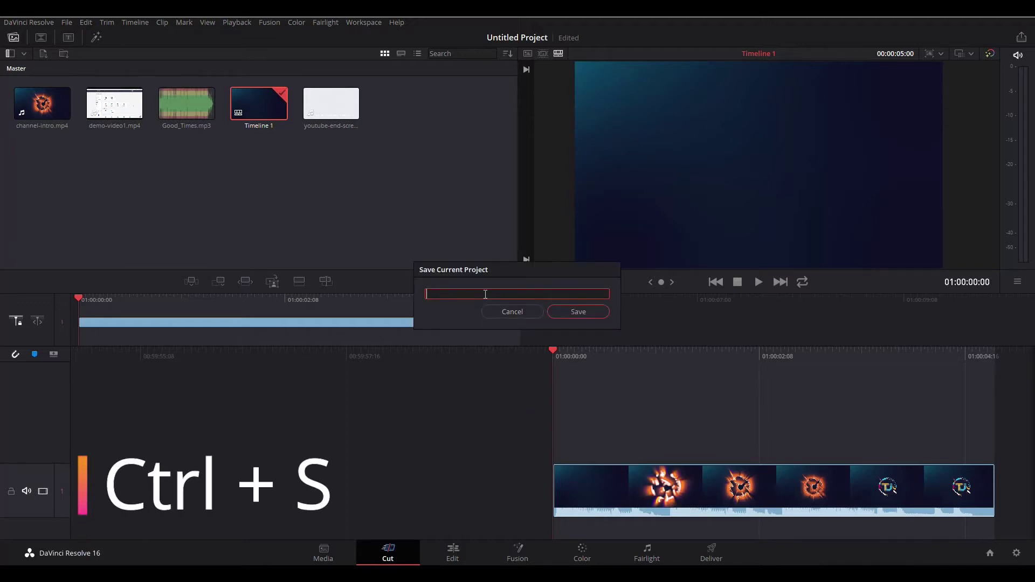
text(d)
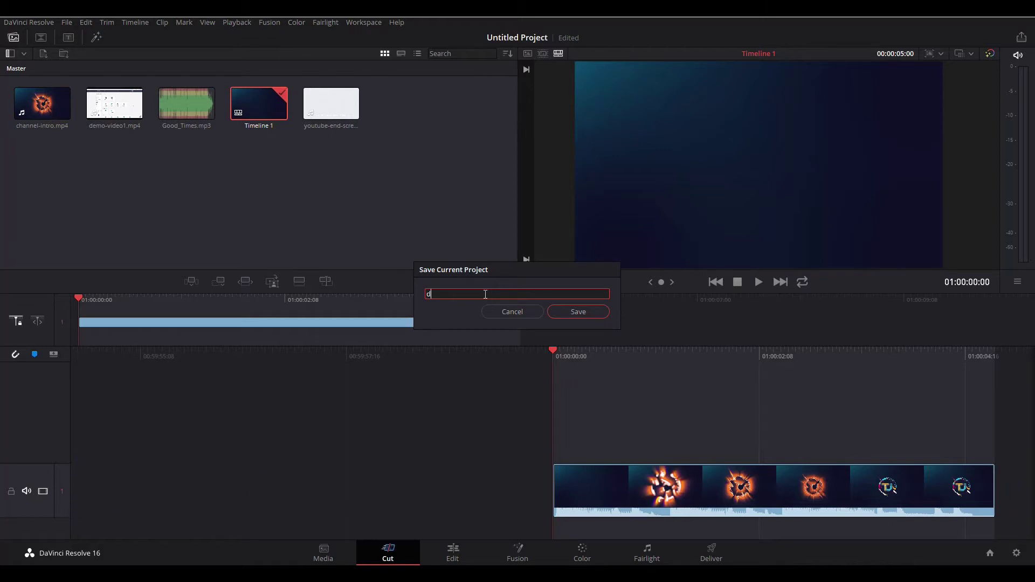
text(o)
key(Return)
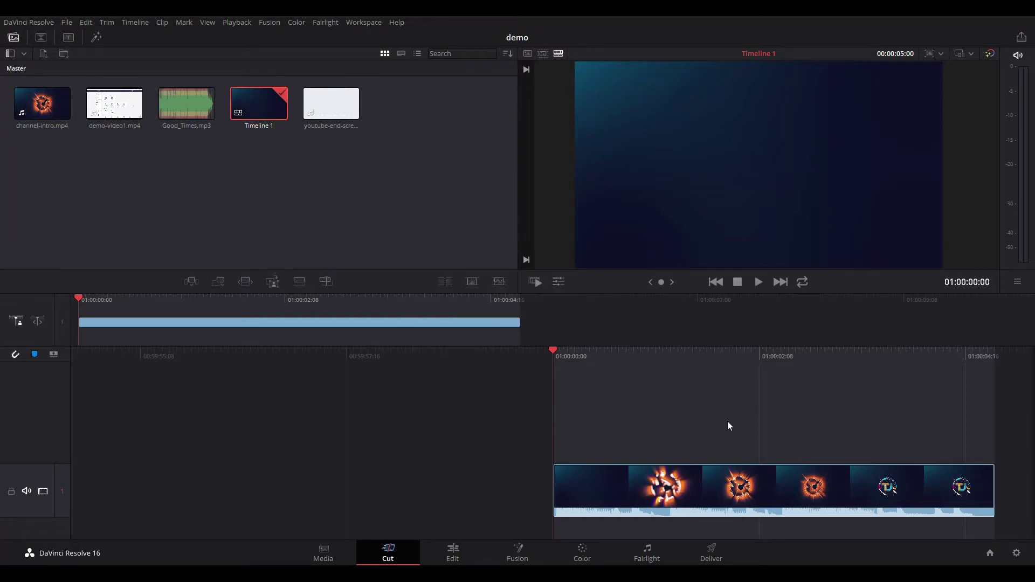
- Load demo-video1.mp4 in the source viewer and append its first marked in/out range to the timeline
click(106, 109)
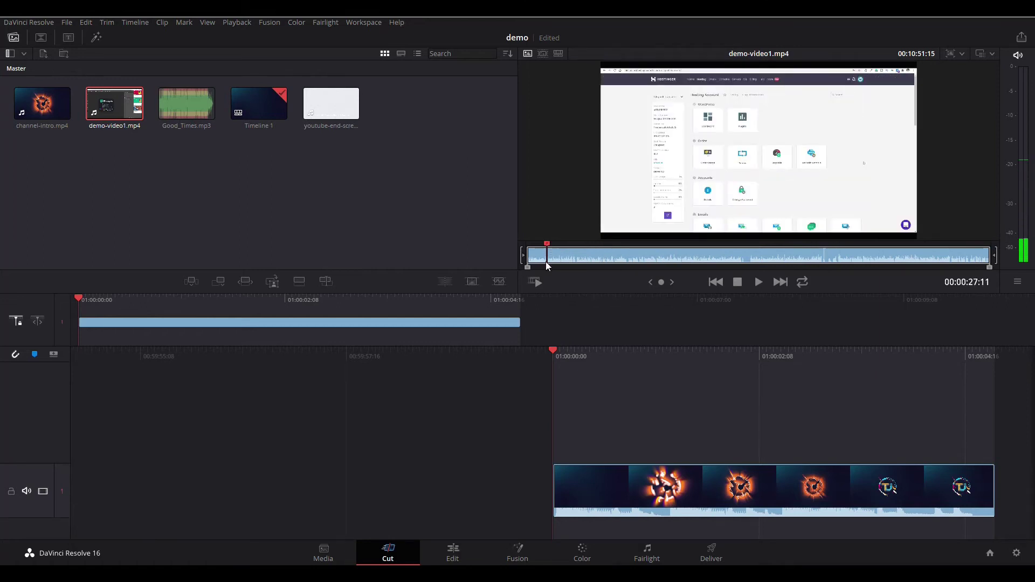
key(i)
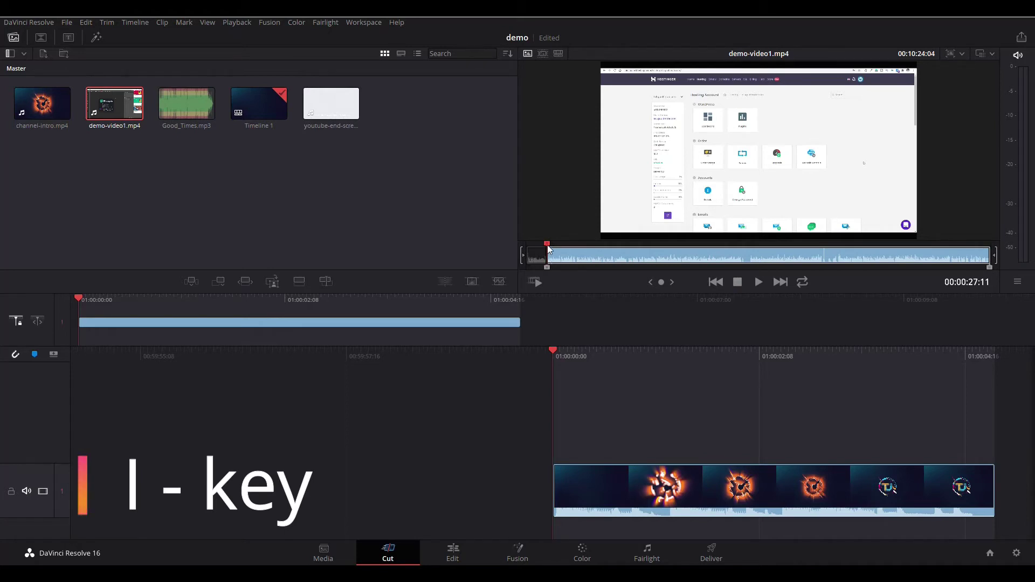
drag(549, 248, 637, 245)
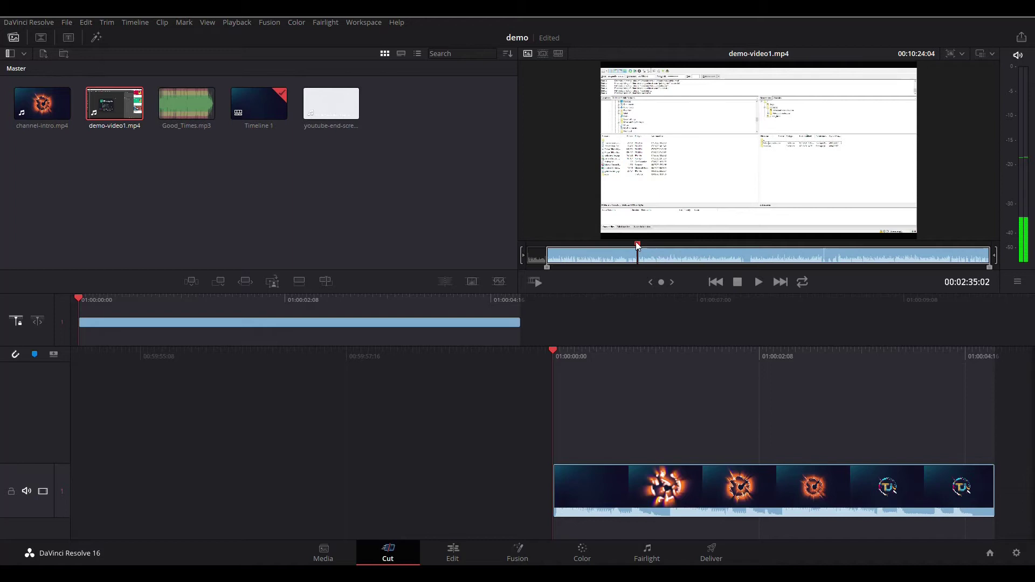
drag(638, 246, 633, 243)
key(i)
key(o)
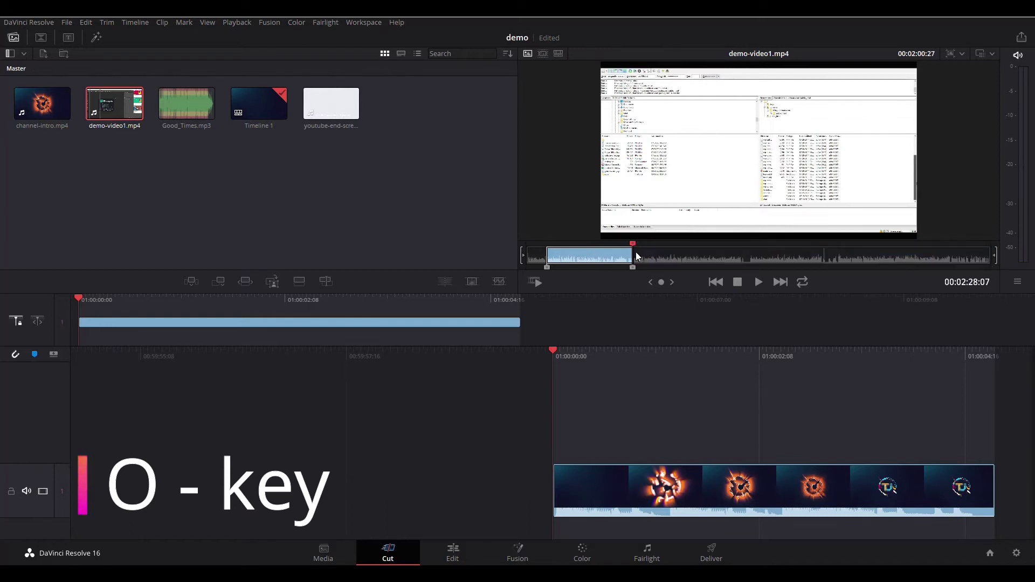
key(shift+F12)
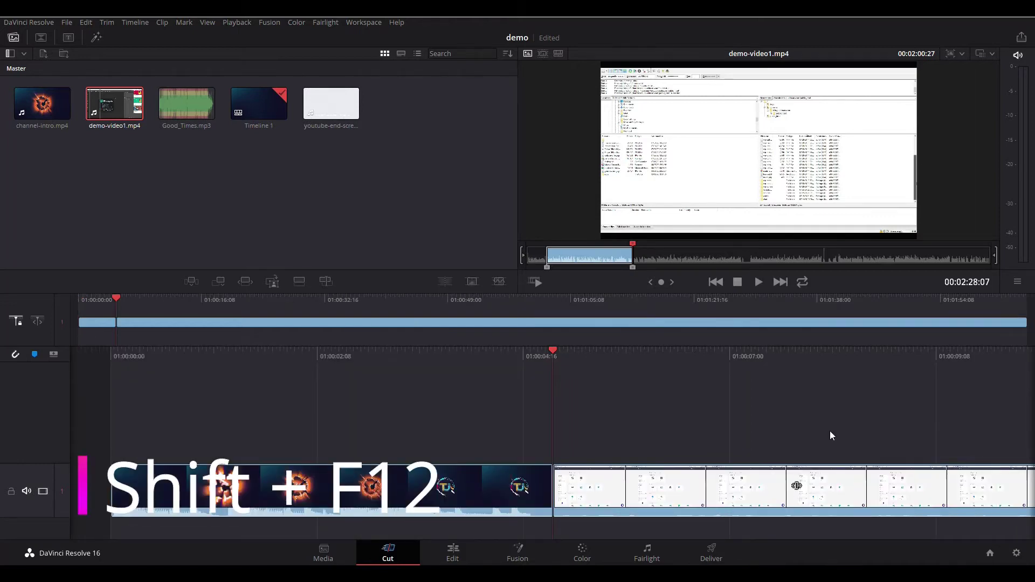
- Mark the Photopea section of demo-video1.mp4 and append it to the timeline
drag(633, 248, 695, 261)
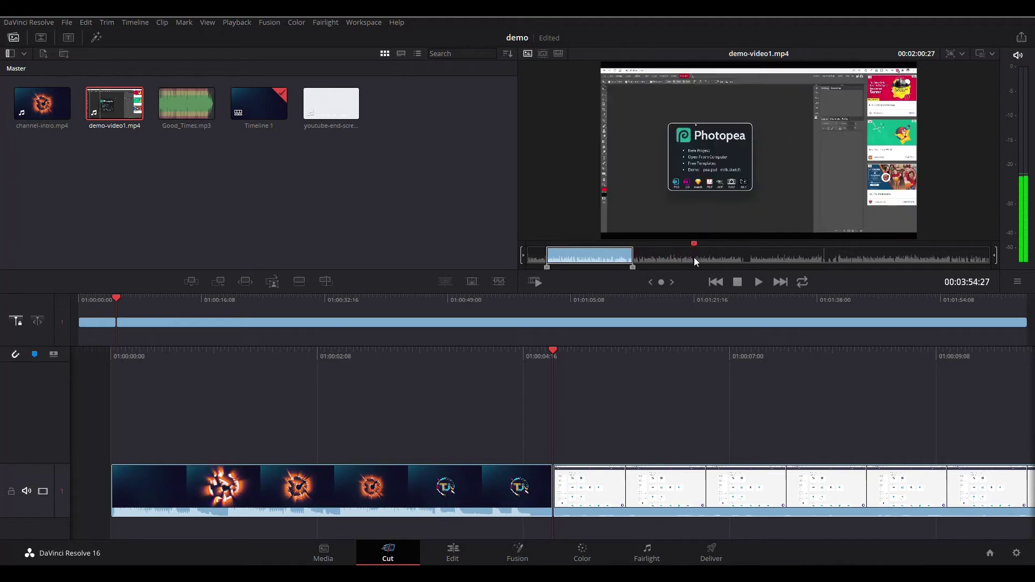
key(i)
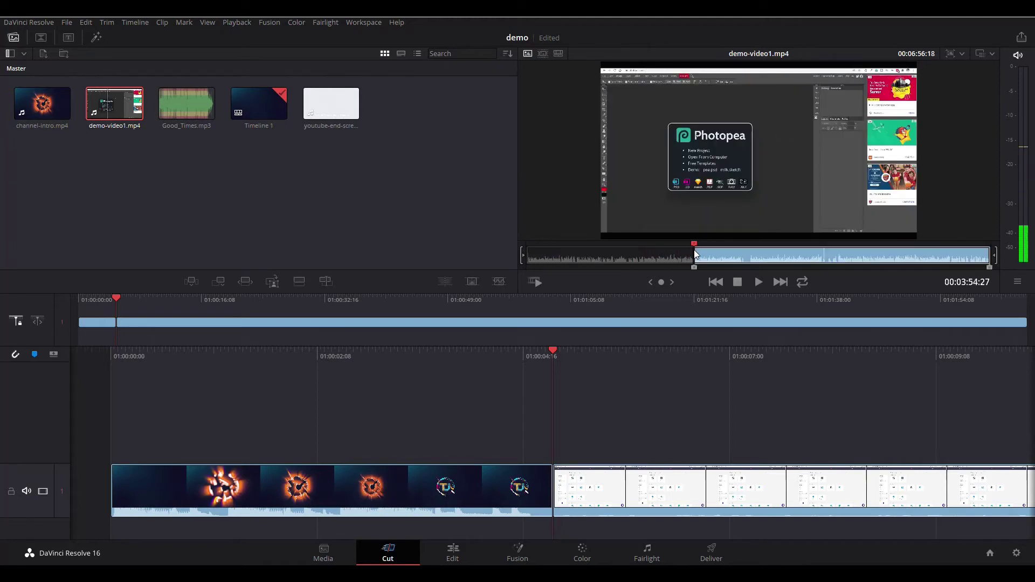
click(747, 254)
mouse_move(753, 255)
mouse_down()
mouse_move(766, 256)
mouse_move(694, 258)
mouse_move(791, 263)
mouse_up()
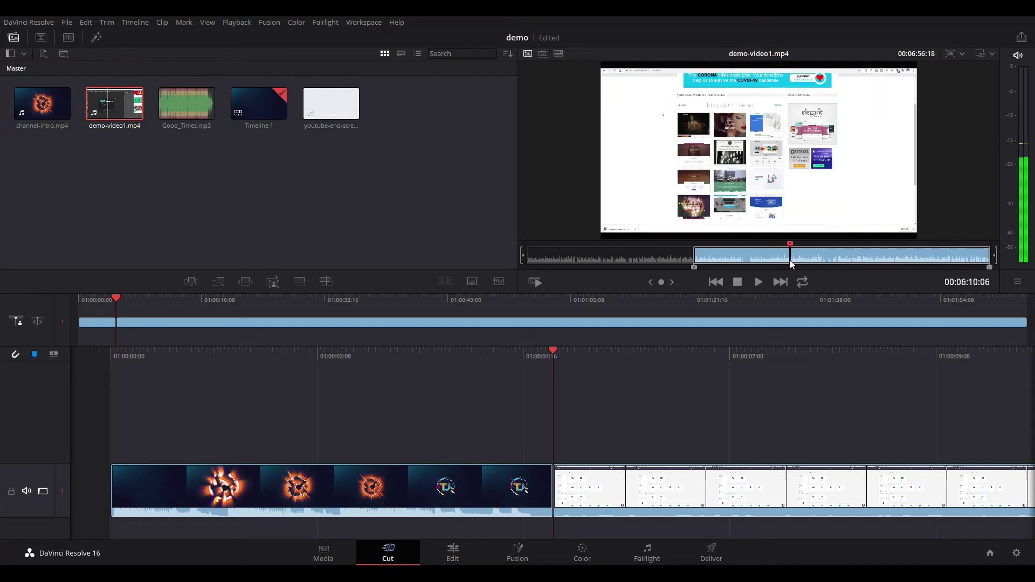
key(o)
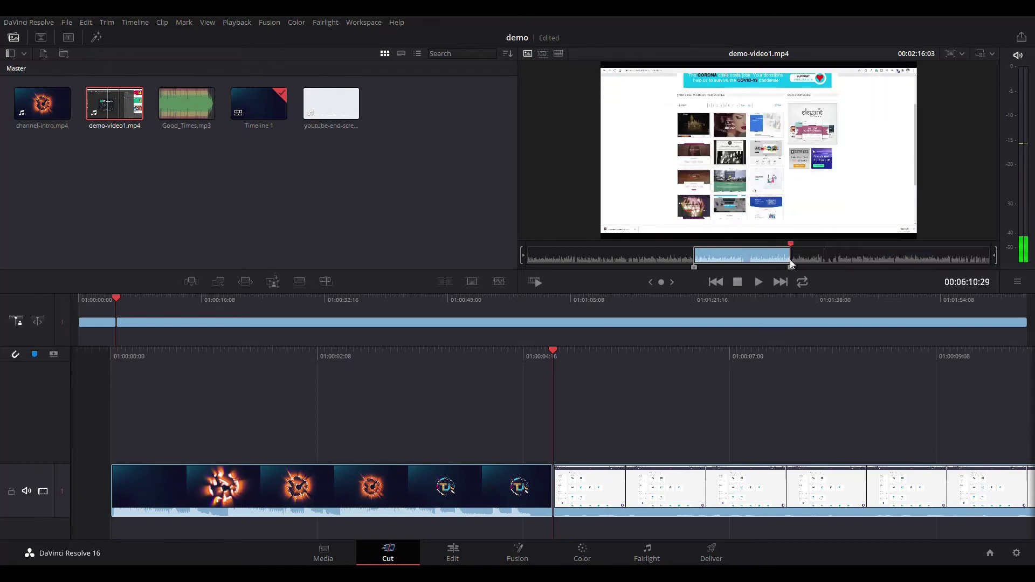
key(shift+F12)
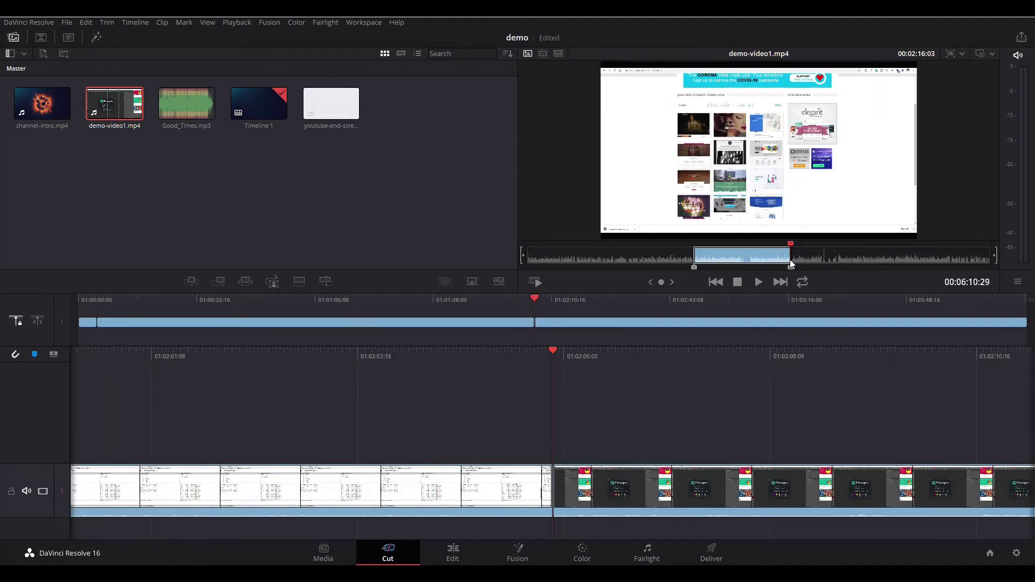
- Mark the file-transfer section of demo-video1.mp4 and insert it into the timeline with F9
click(592, 494)
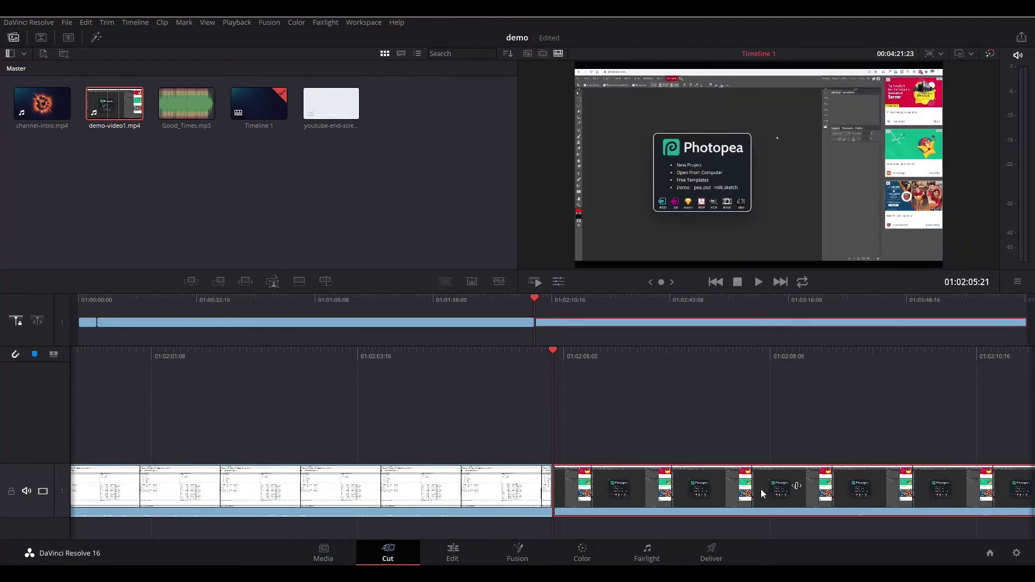
click(114, 104)
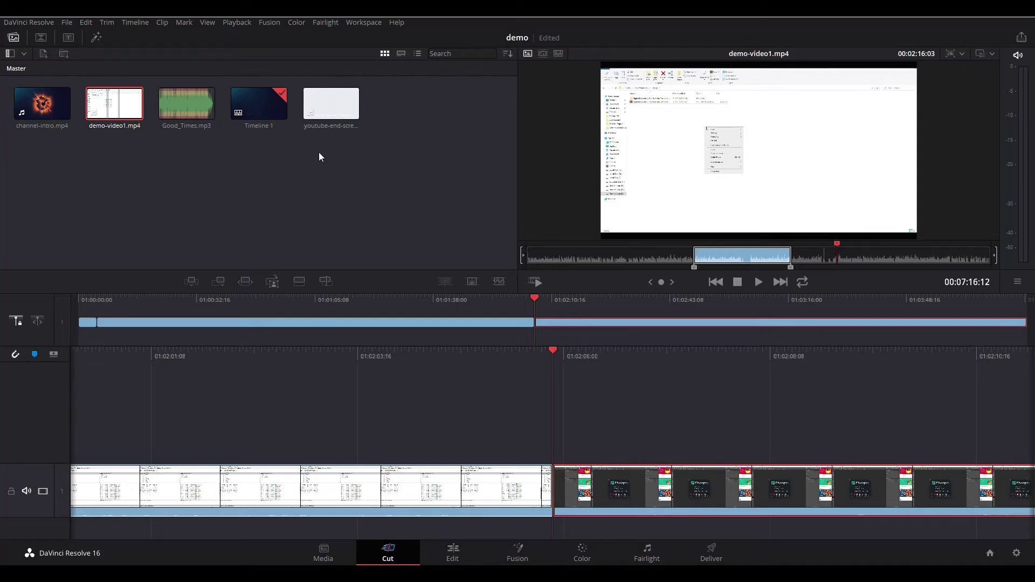
mouse_move(838, 247)
mouse_down()
mouse_move(864, 261)
mouse_move(920, 256)
mouse_up()
key(i)
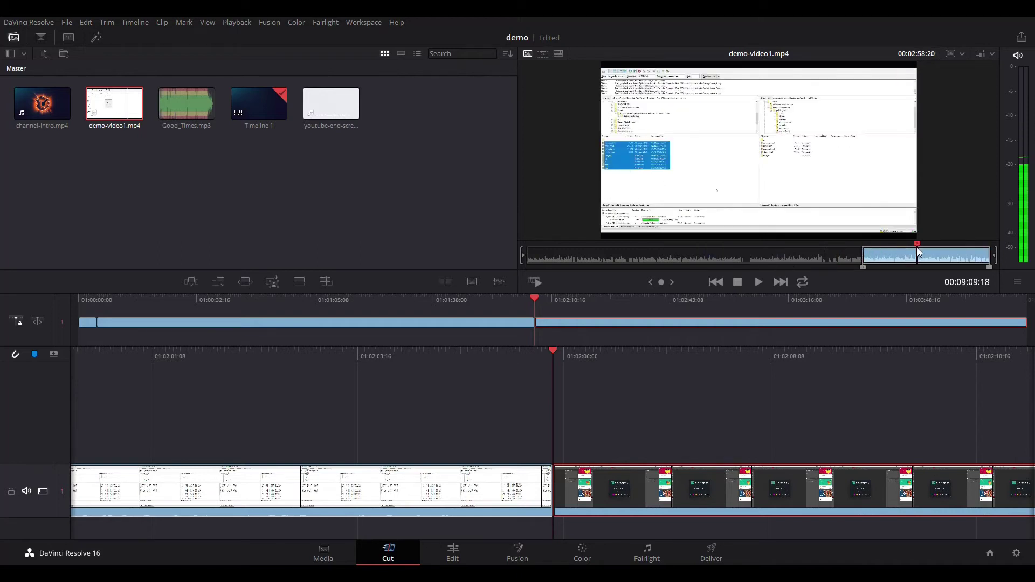
key(o)
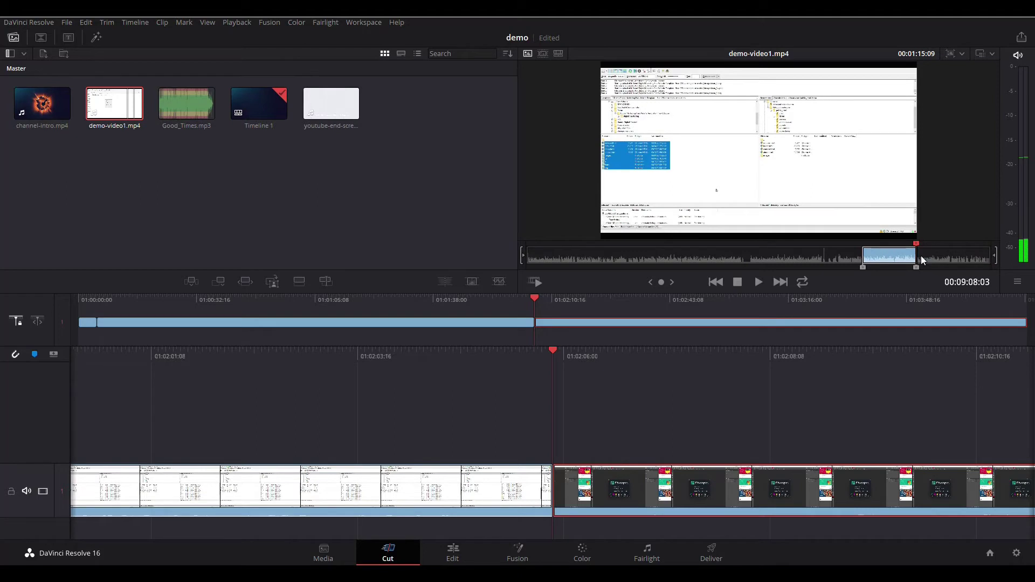
key(F9)
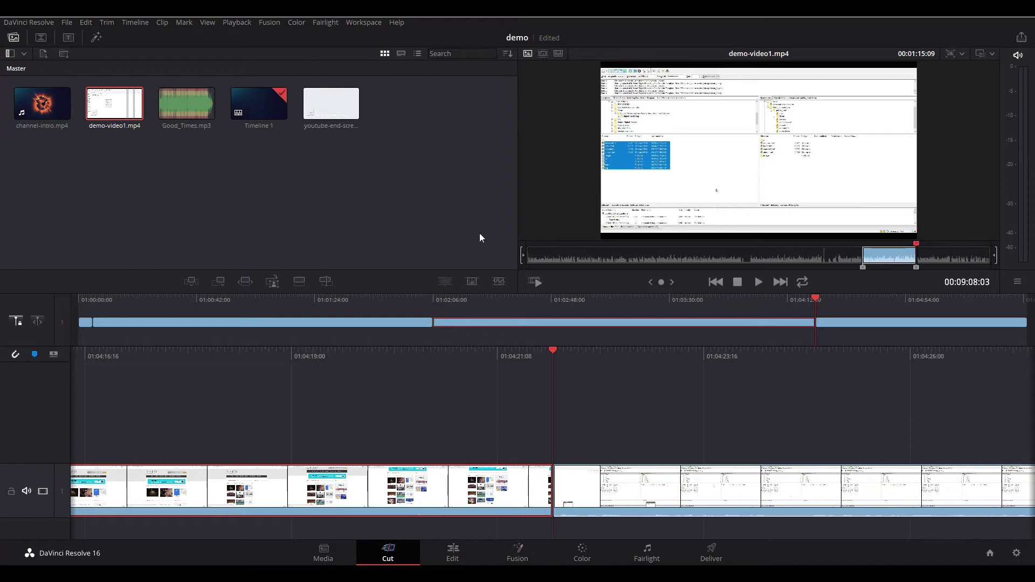
click(245, 183)
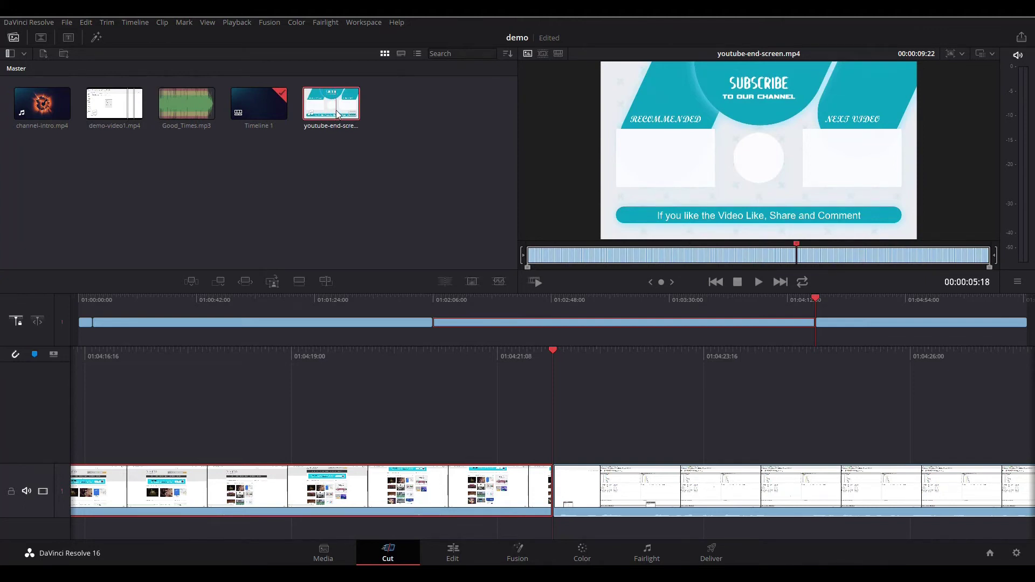
- Append youtube-end-screen.mp4 to the end of Timeline 1 with Shift+F12
key(shift+F12)
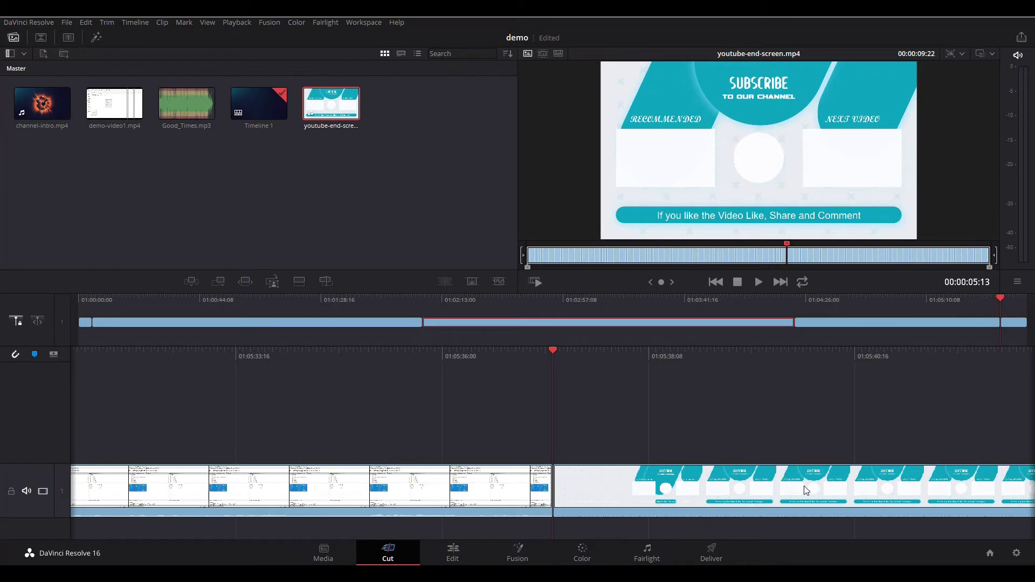
- Switch to the Edit page and zoom the timeline out to show whole clips
click(461, 552)
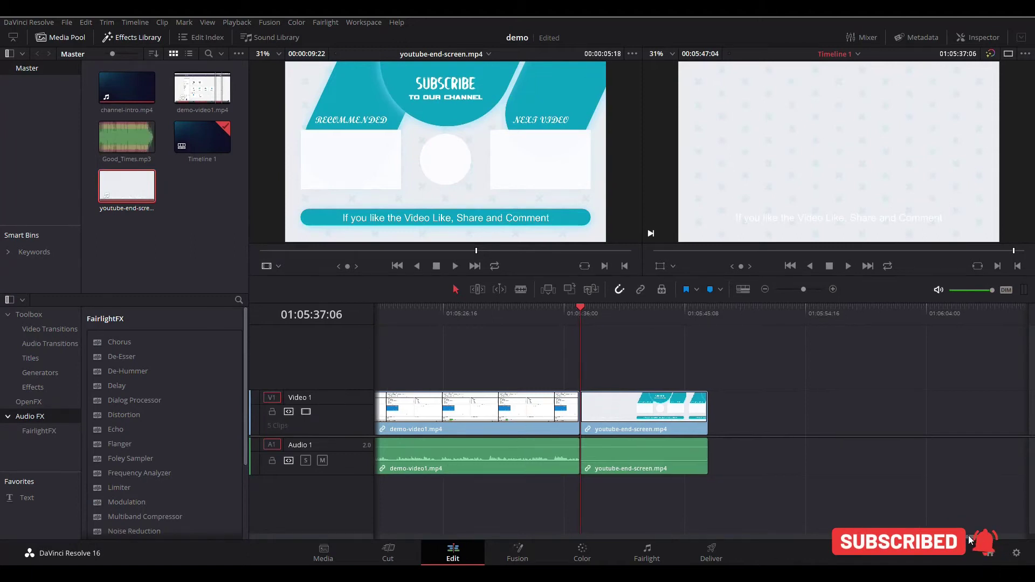
mouse_move(943, 536)
mouse_down()
mouse_move(751, 550)
mouse_move(1004, 405)
mouse_up()
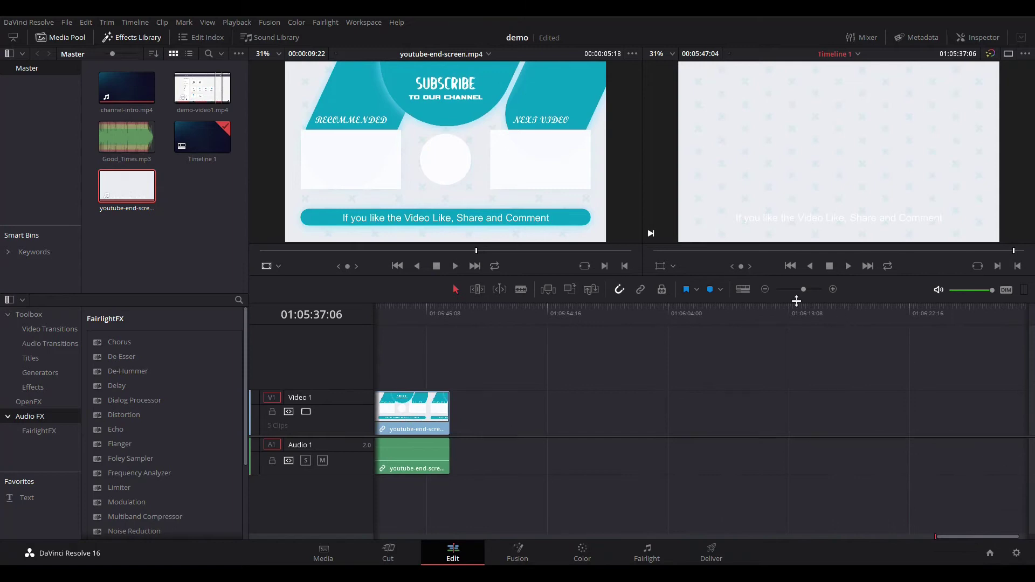
click(765, 290)
click(763, 289)
click(763, 289)
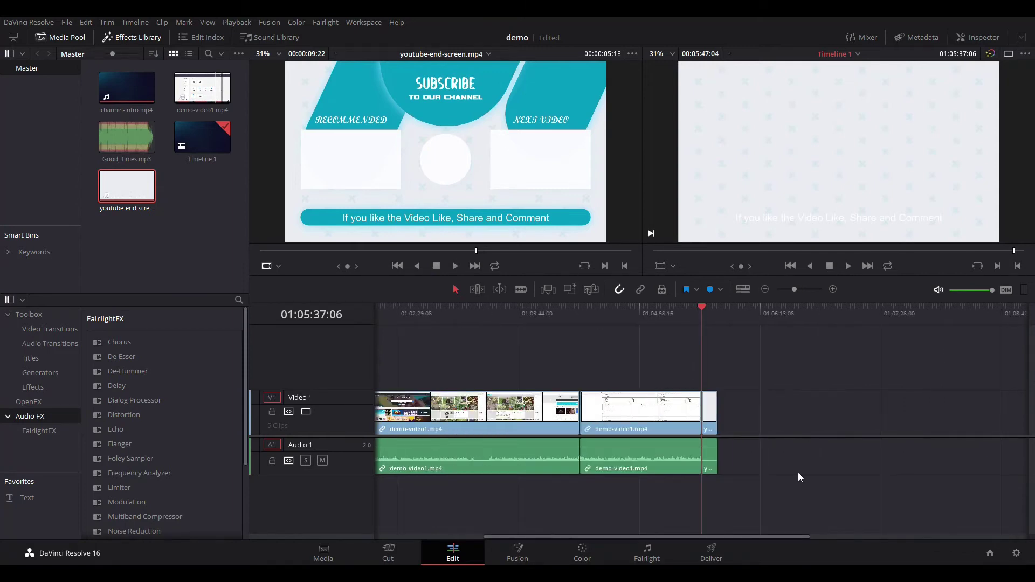
drag(785, 536, 608, 546)
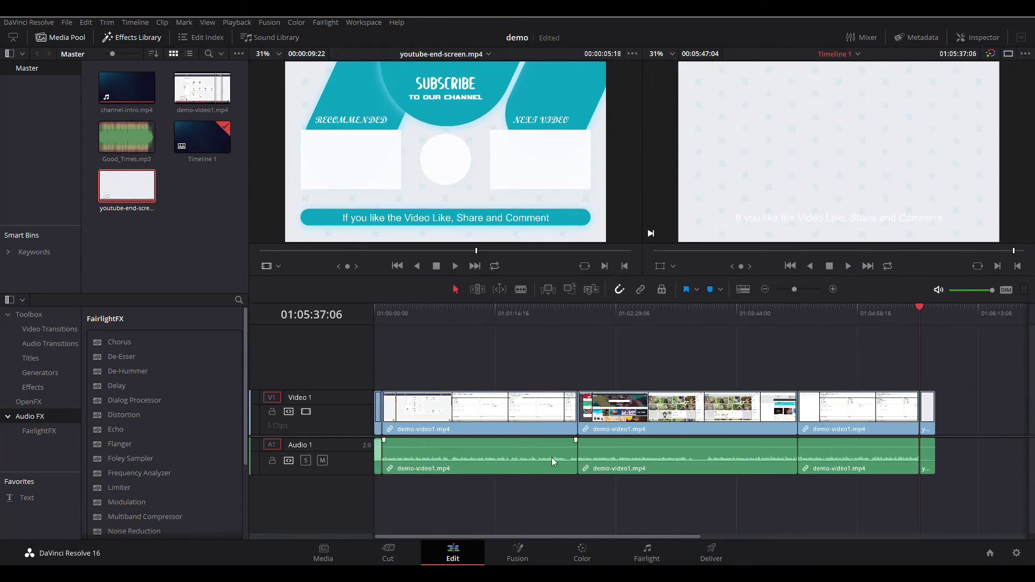
- Select the end-screen clip and show its Composite and Transform settings in the Inspector
click(377, 424)
click(926, 419)
mouse_move(919, 311)
mouse_down()
mouse_move(645, 387)
mouse_move(540, 405)
mouse_up()
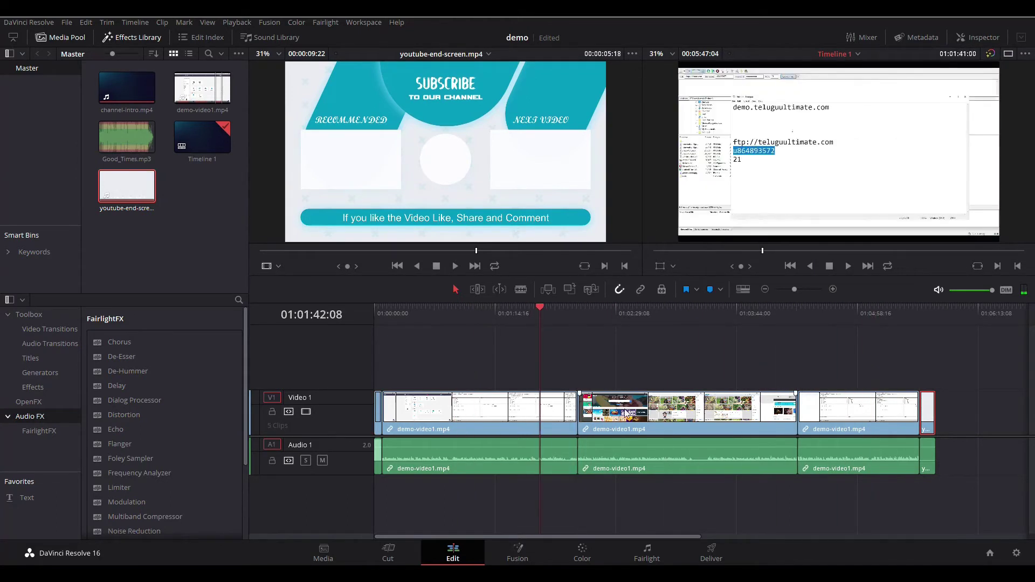
click(981, 40)
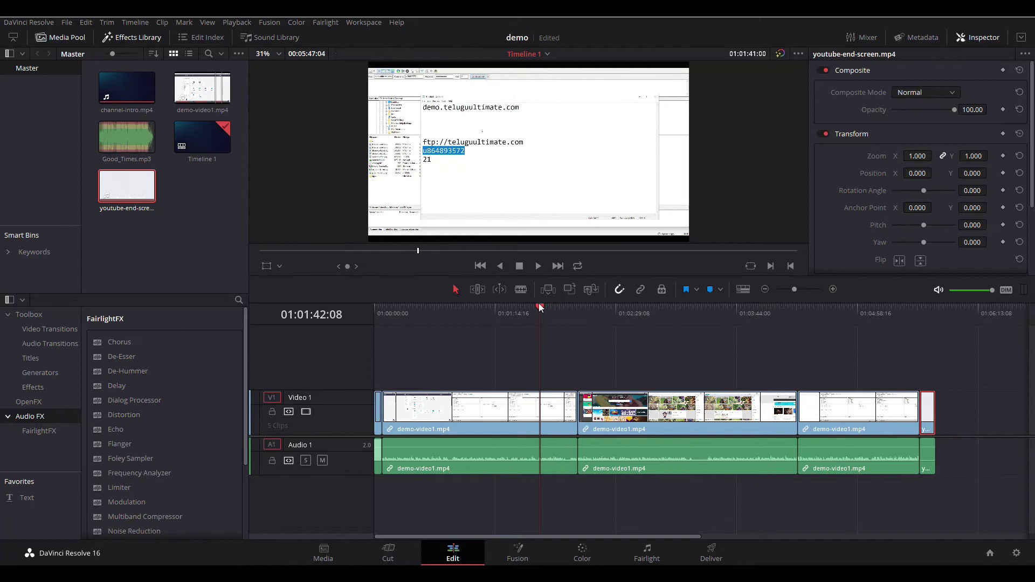
- Turn off linked selection and select the first demo-video1 audio clip on its own
mouse_move(539, 307)
mouse_down()
mouse_move(408, 338)
mouse_move(504, 402)
mouse_move(482, 410)
mouse_up()
click(544, 458)
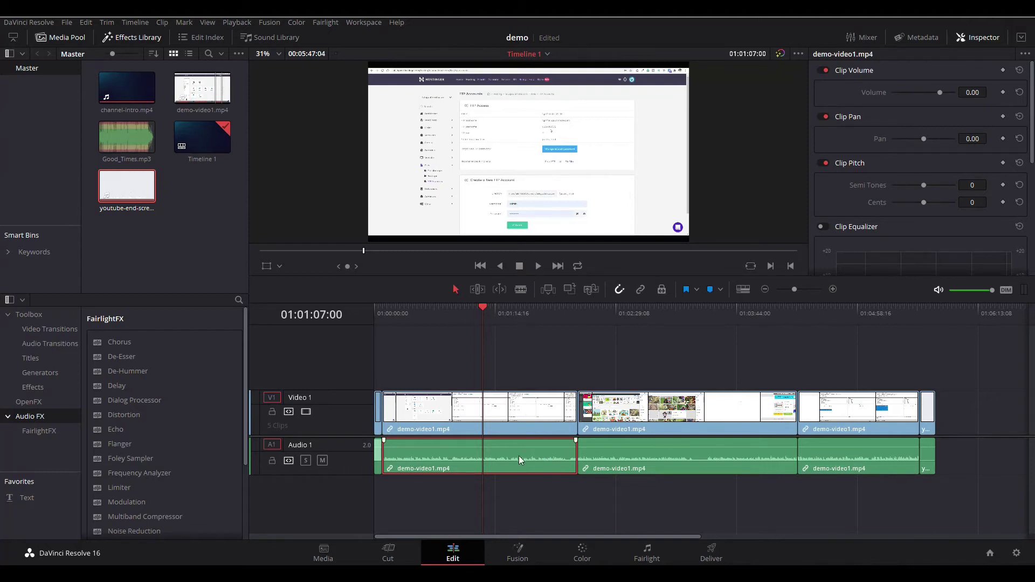
click(640, 289)
click(547, 415)
click(645, 455)
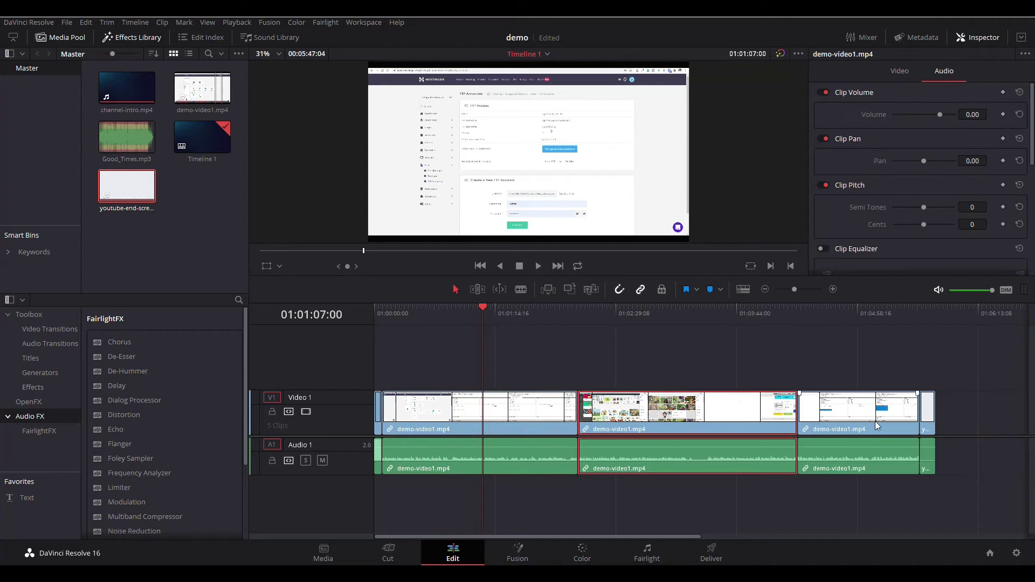
click(875, 454)
click(631, 463)
click(527, 452)
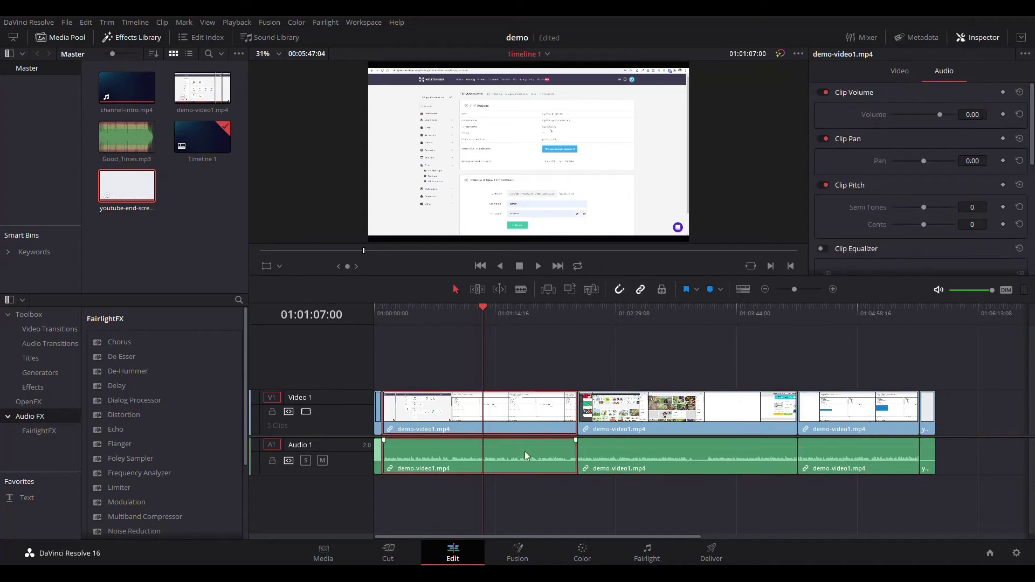
click(668, 451)
click(863, 456)
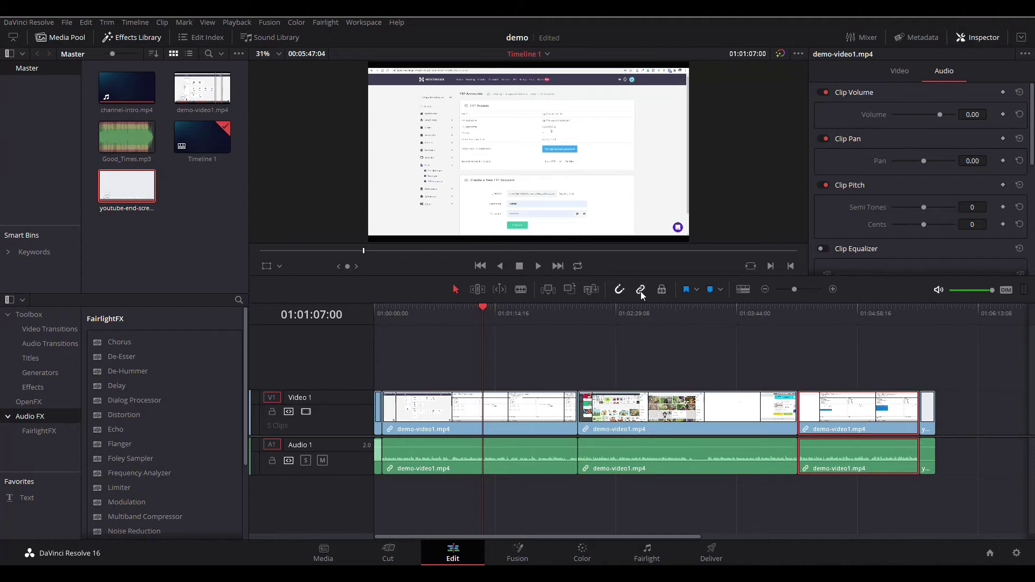
click(755, 453)
click(504, 467)
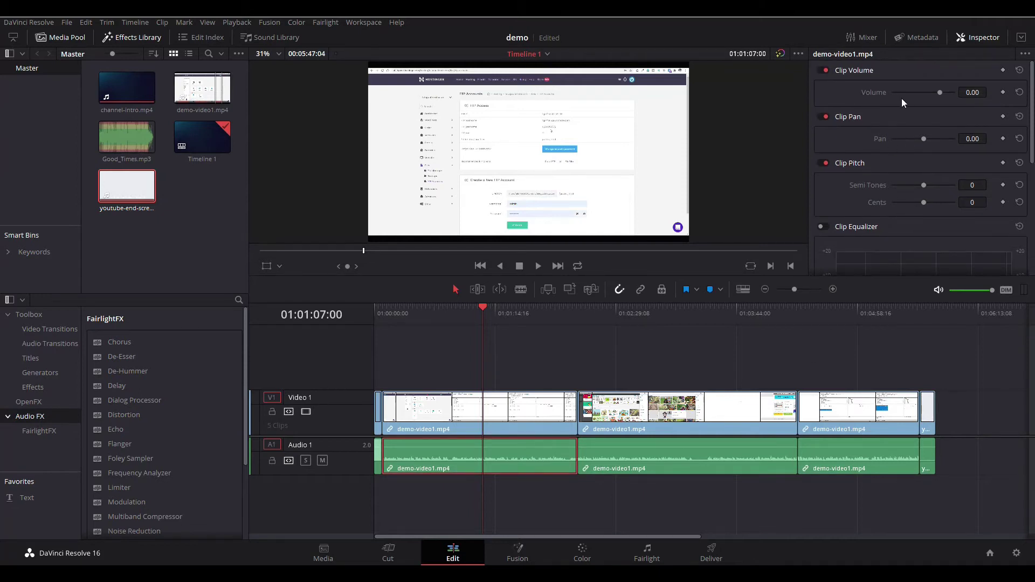
- Set the first demo-video1 audio clip's Inspector volume to 15
click(978, 92)
text(10)
key(Return)
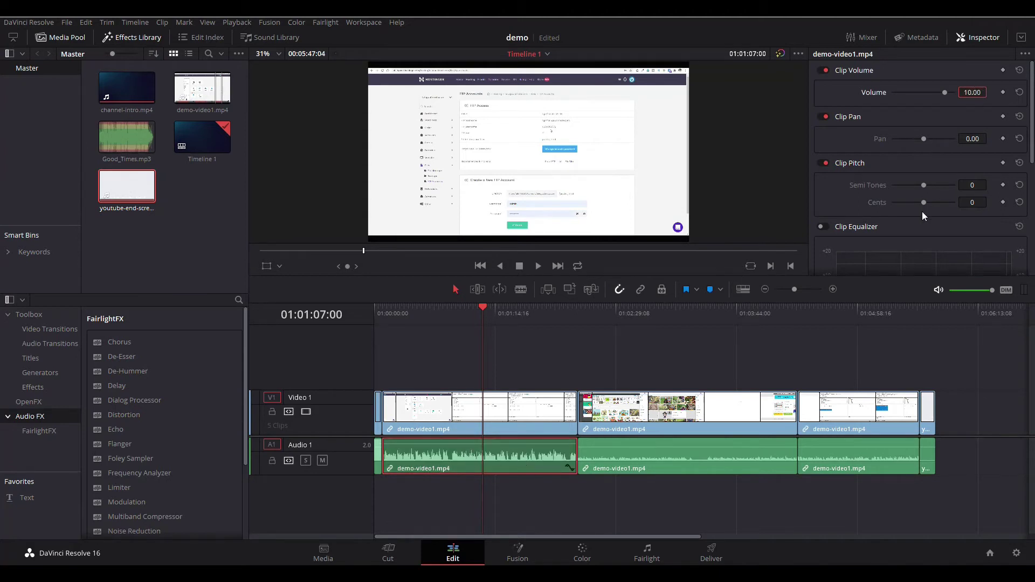
click(968, 92)
text(20)
key(Return)
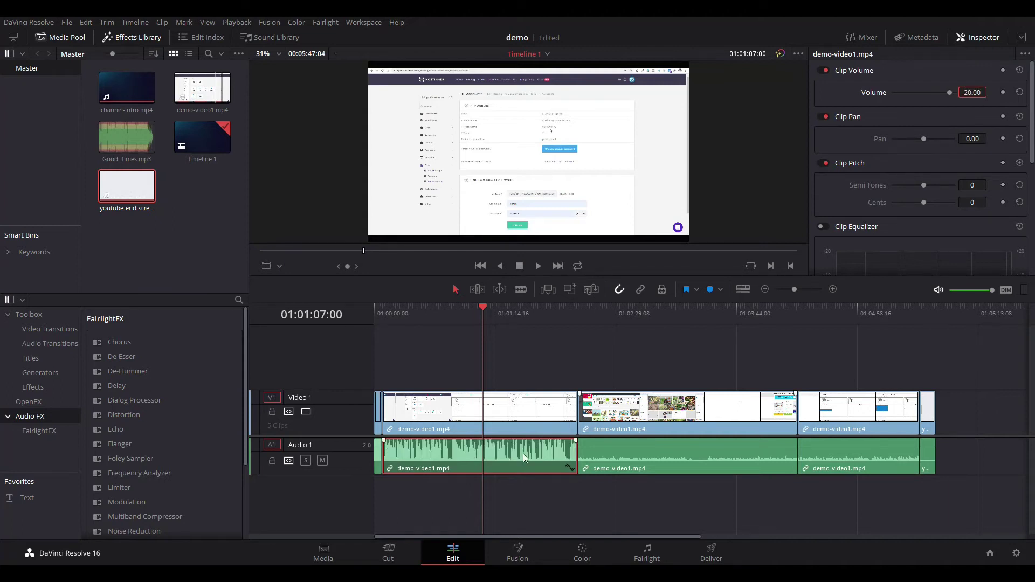
click(971, 92)
text(30)
key(Return)
click(971, 92)
text(15)
key(Return)
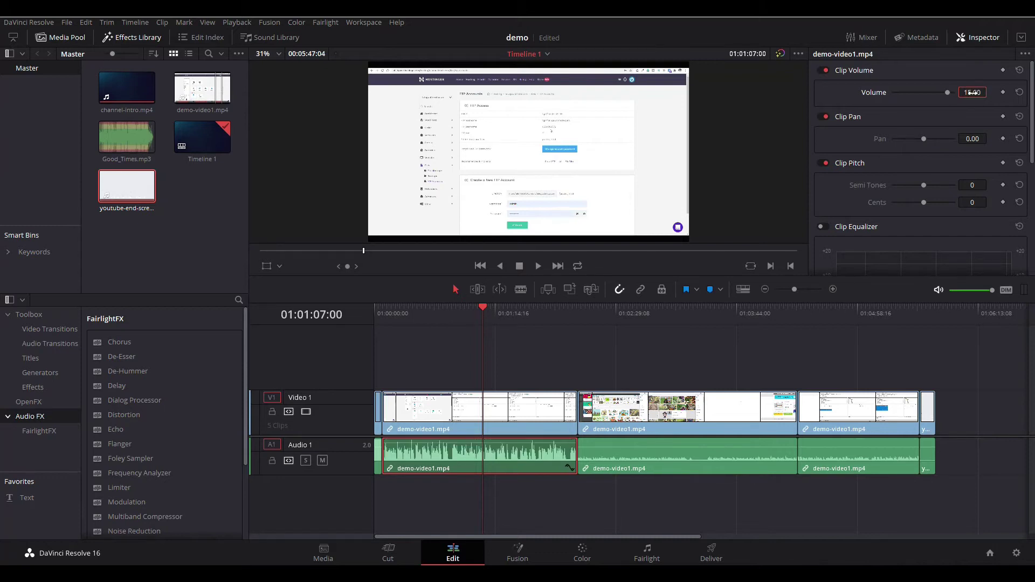
- Set the second and third audio clips' volume to 15 and delete the end-screen audio clip
mouse_move(522, 444)
click(626, 451)
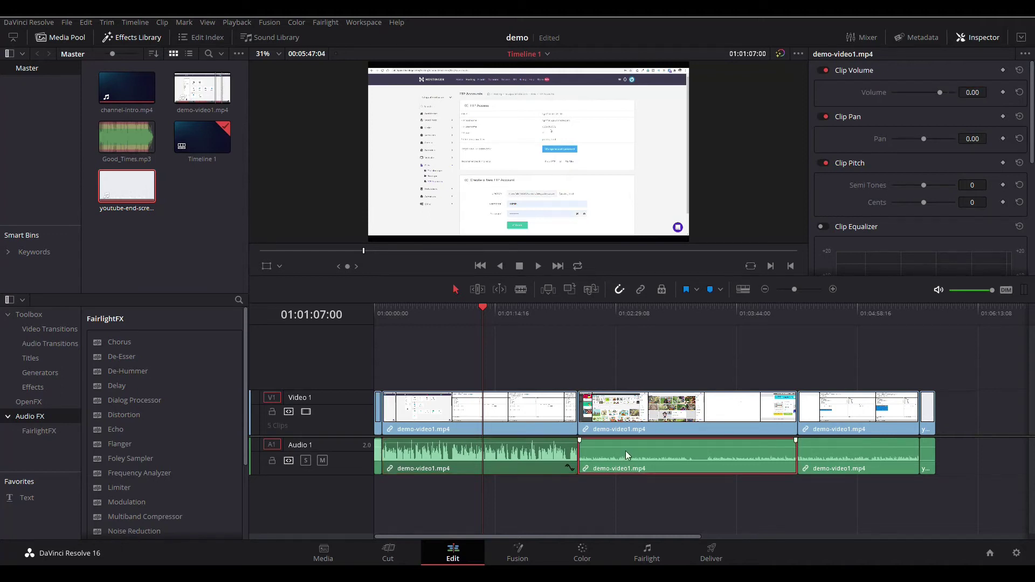
click(971, 93)
text(15)
key(Return)
click(888, 462)
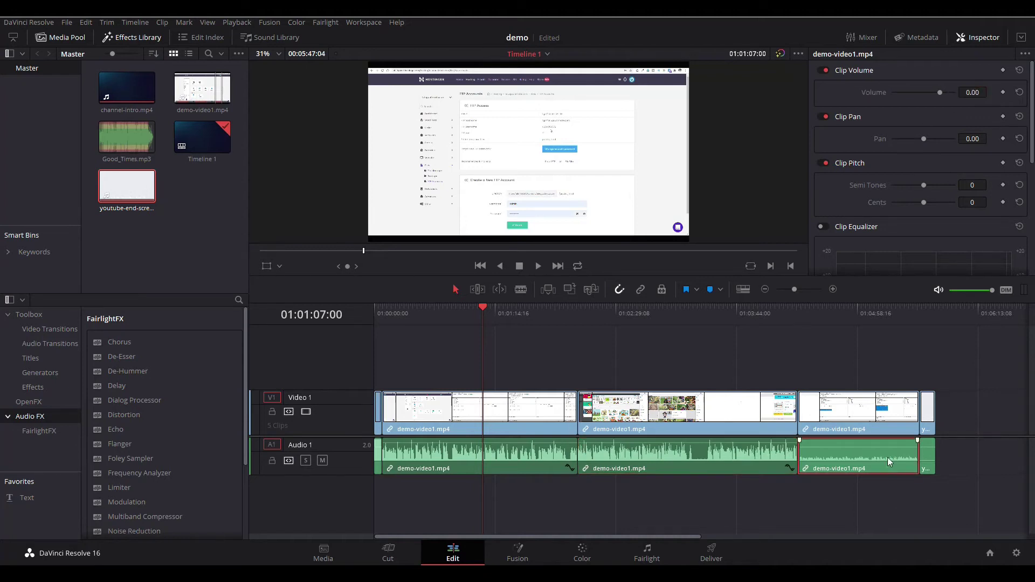
click(973, 92)
text(15)
key(Return)
click(930, 462)
key(Delete)
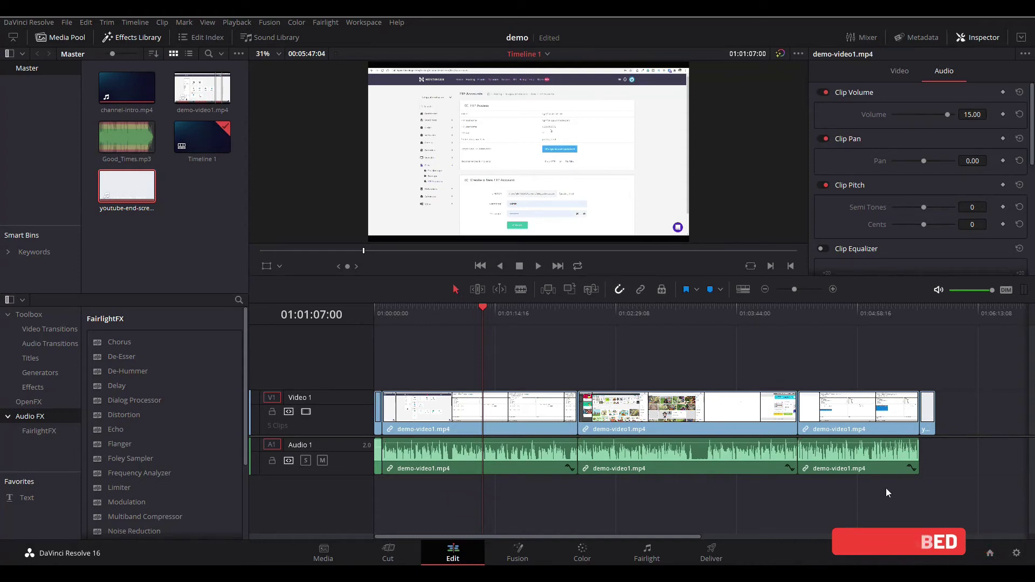
- Select the intro, demo-video1 and end-screen clips in turn to review the timeline
drag(480, 305, 381, 330)
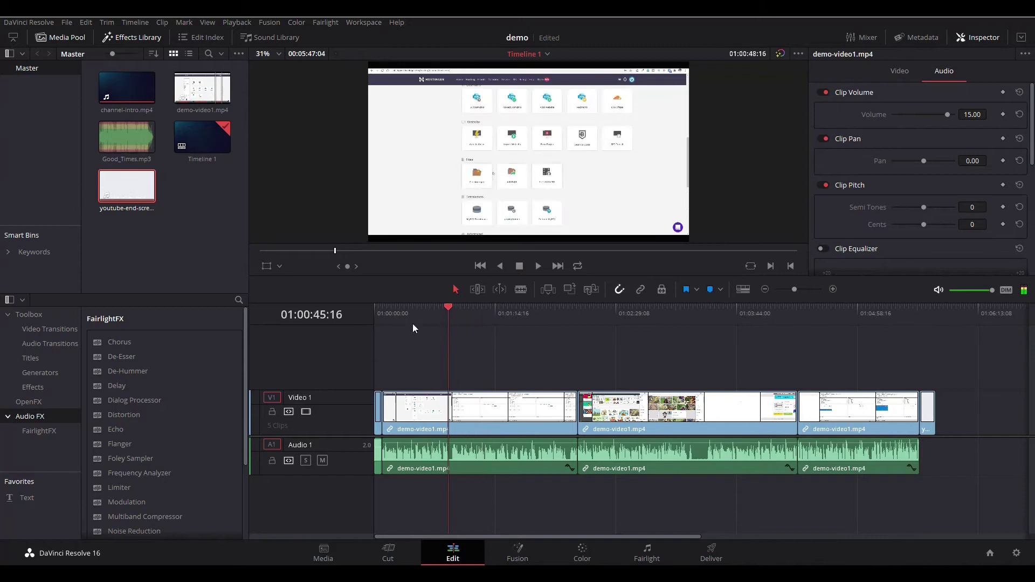
click(378, 461)
click(407, 426)
click(709, 424)
click(834, 416)
click(928, 414)
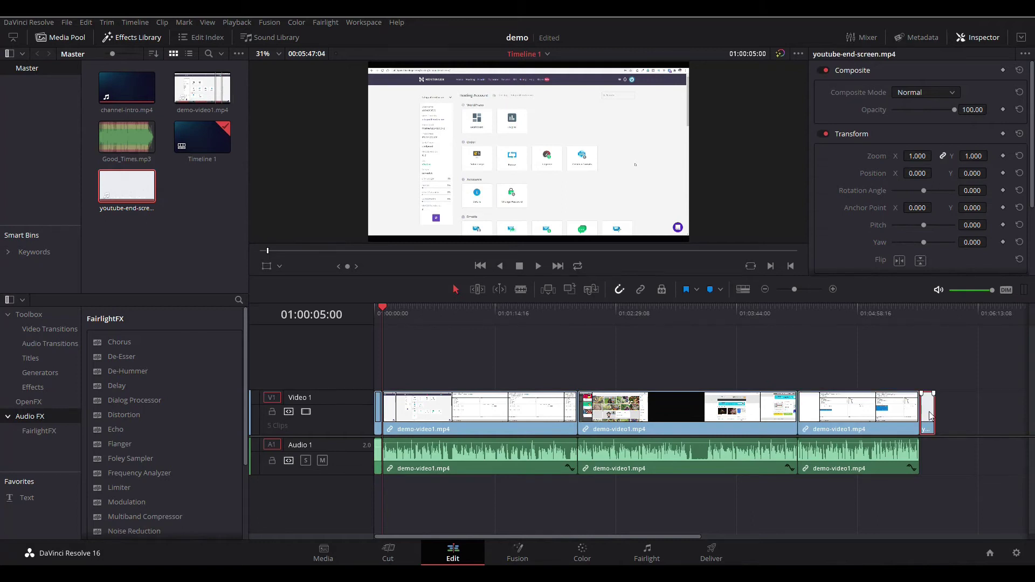
click(515, 422)
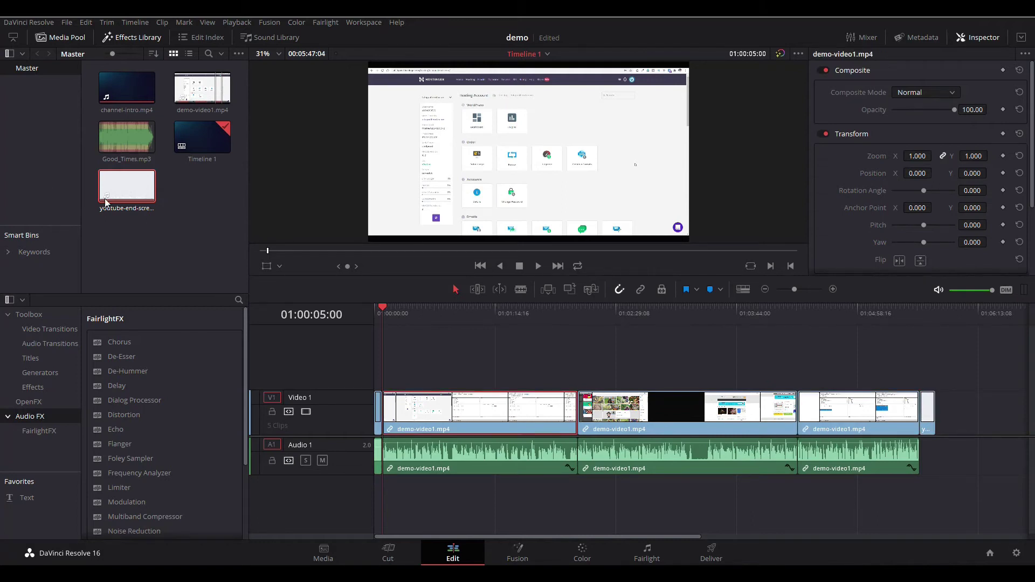
- Place Good_Times.mp3 on a new Audio 2 track, trim both ends and slide it to the start
click(120, 141)
drag(119, 141, 386, 504)
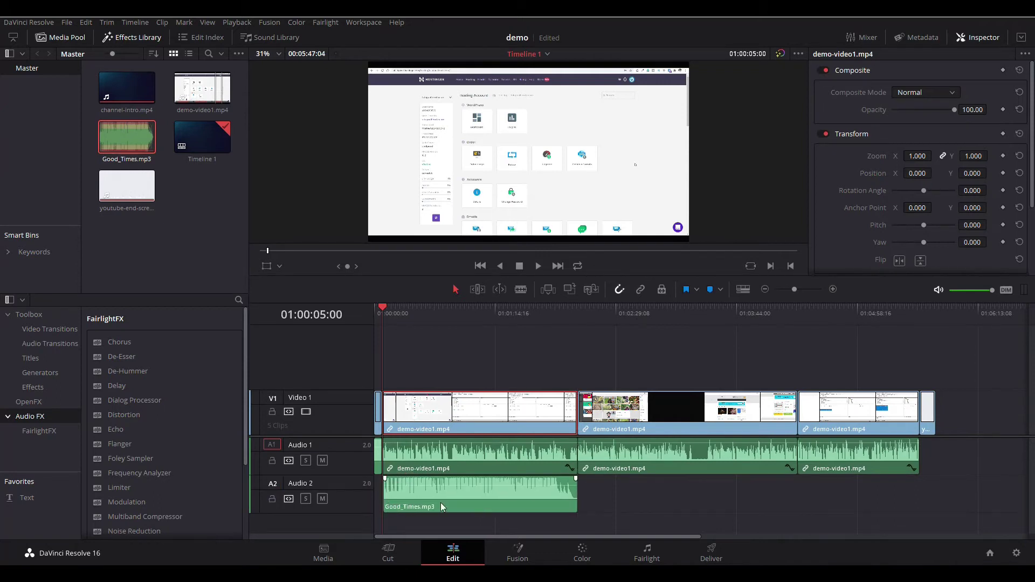
drag(569, 490, 550, 490)
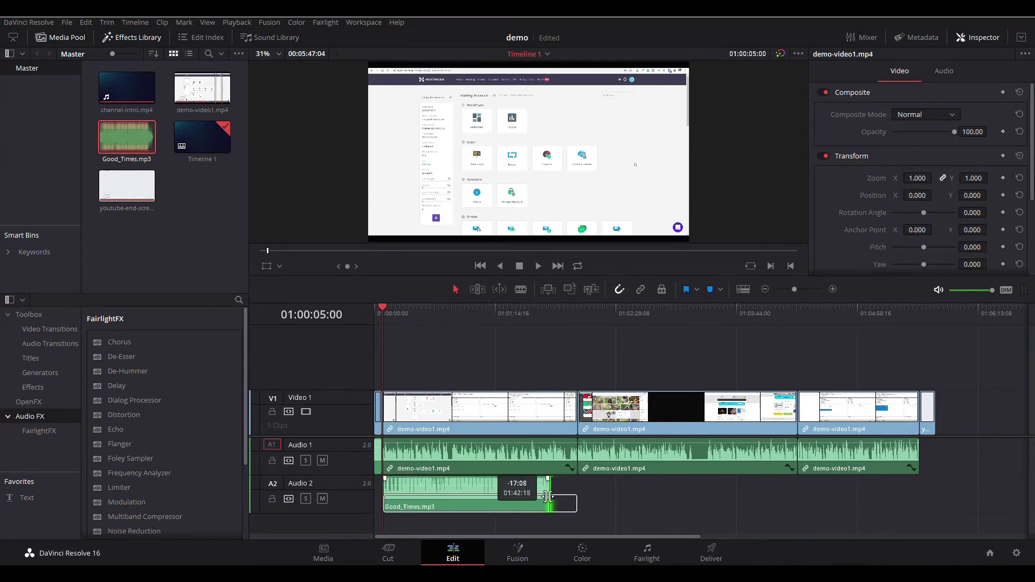
drag(384, 497, 401, 495)
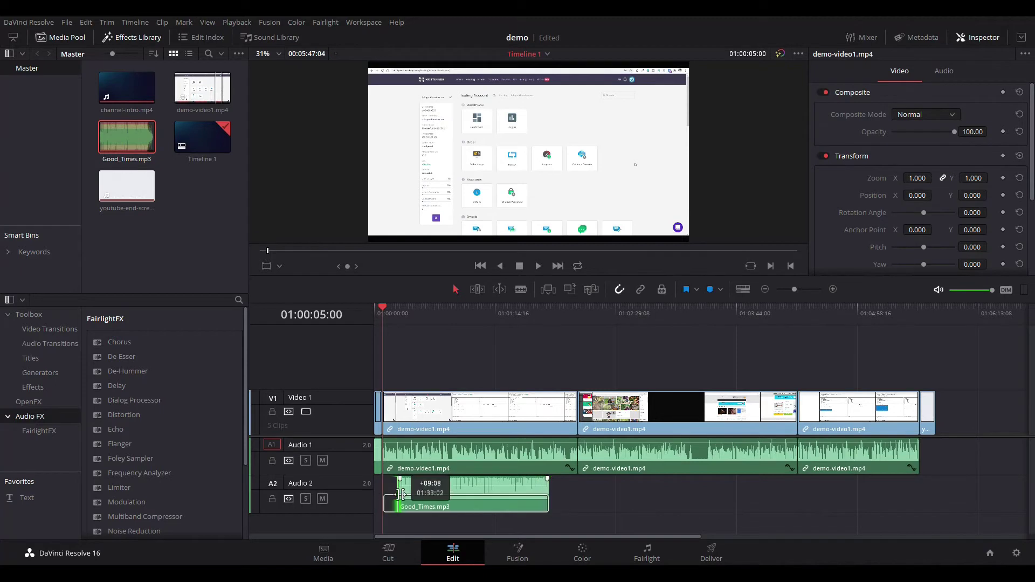
click(494, 493)
drag(494, 492, 393, 493)
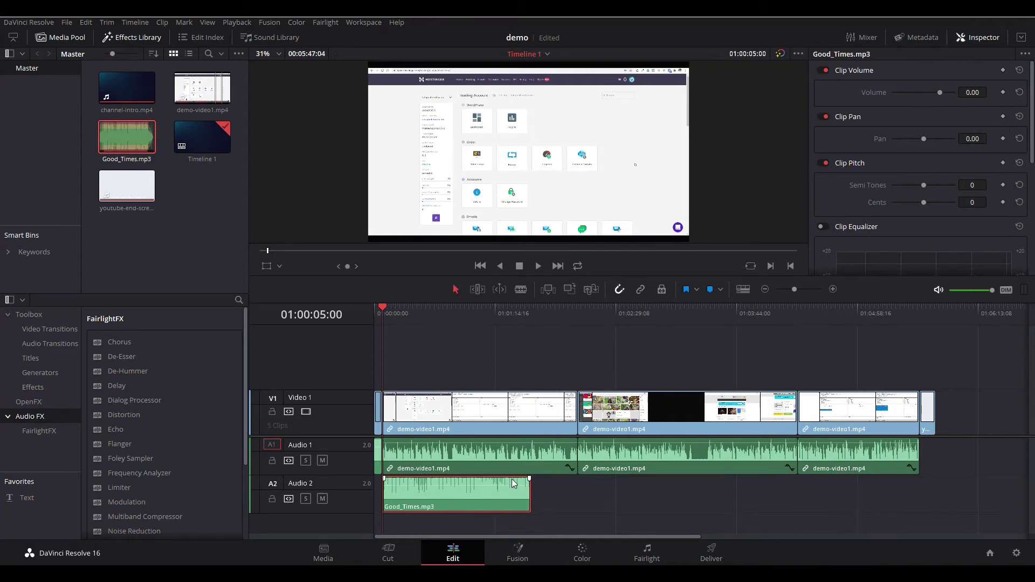
- Lower the Good_Times.mp3 music clip's volume to -22
click(977, 92)
text(-)
text(22)
key(Return)
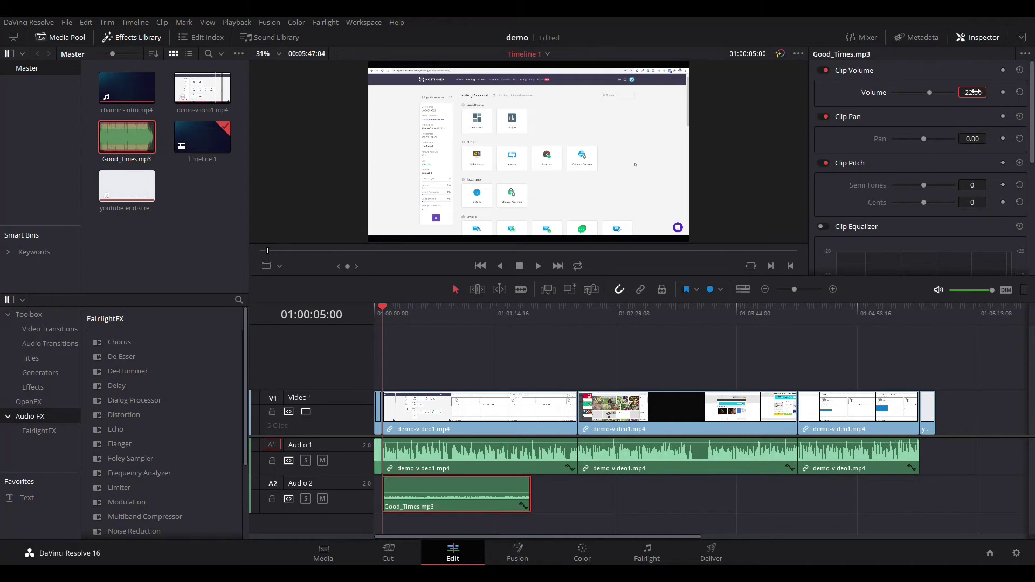
mouse_move(524, 482)
click(472, 492)
- Paste copies of the music end to end after it and trim the last copy shorter
drag(383, 313, 525, 346)
key(Down)
key(ctrl+v)
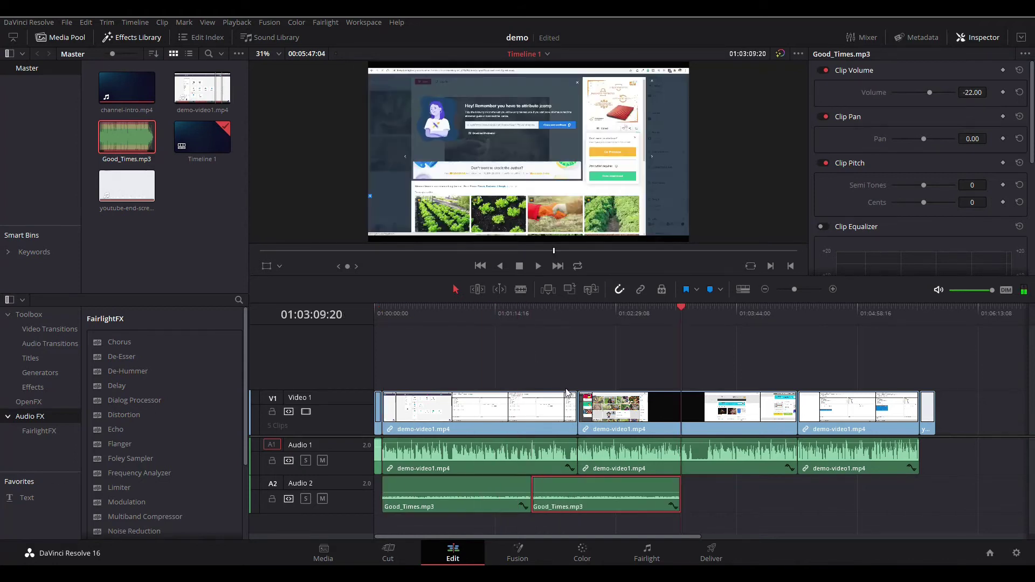
key(ctrl+v)
key(ctrl+v)
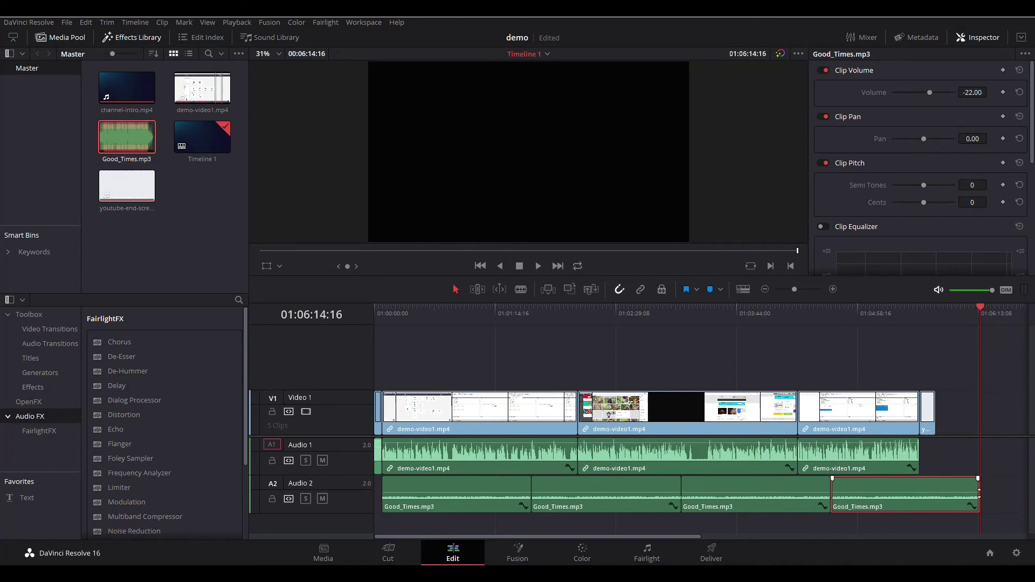
click(930, 419)
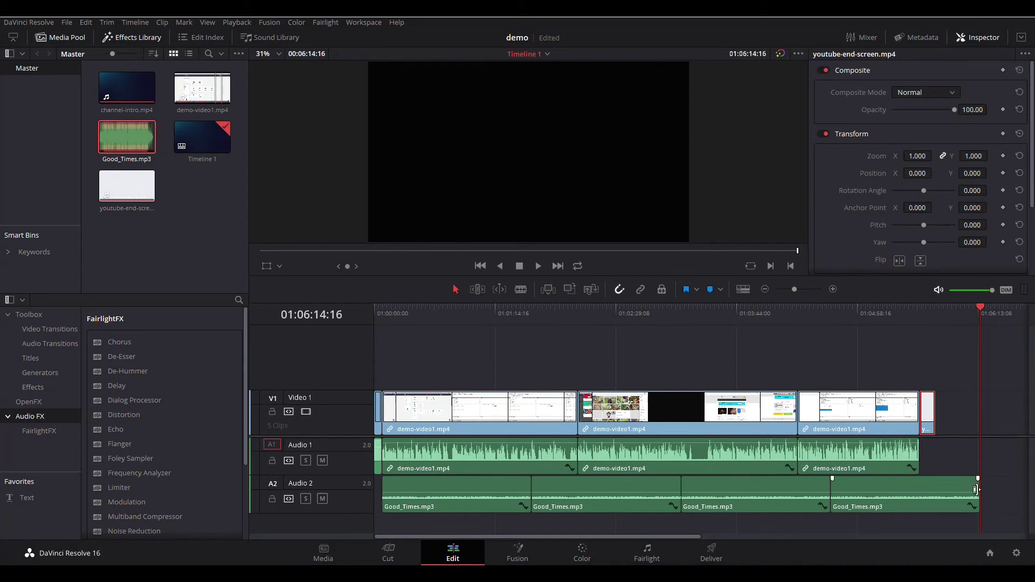
drag(976, 489, 934, 489)
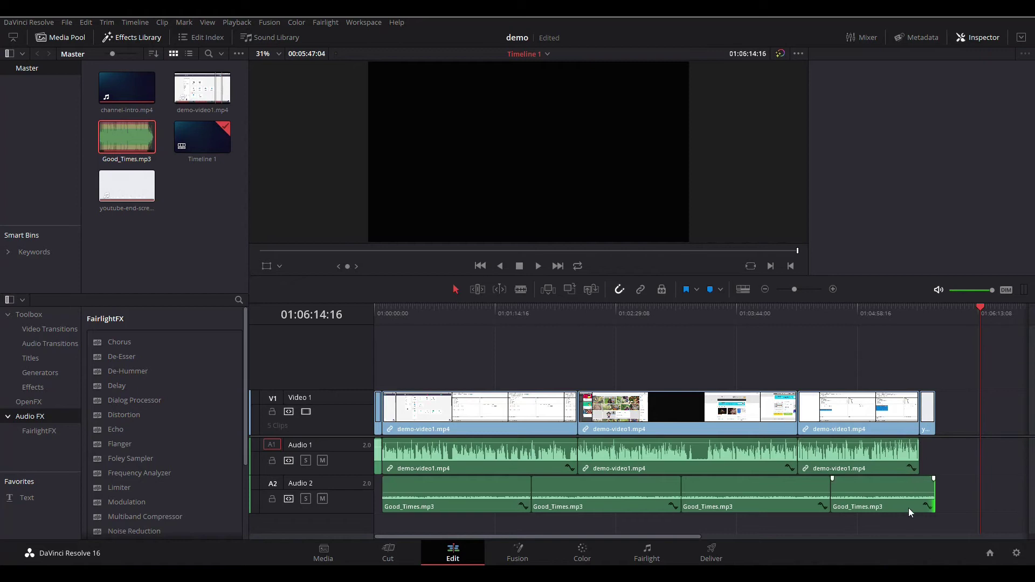
click(891, 486)
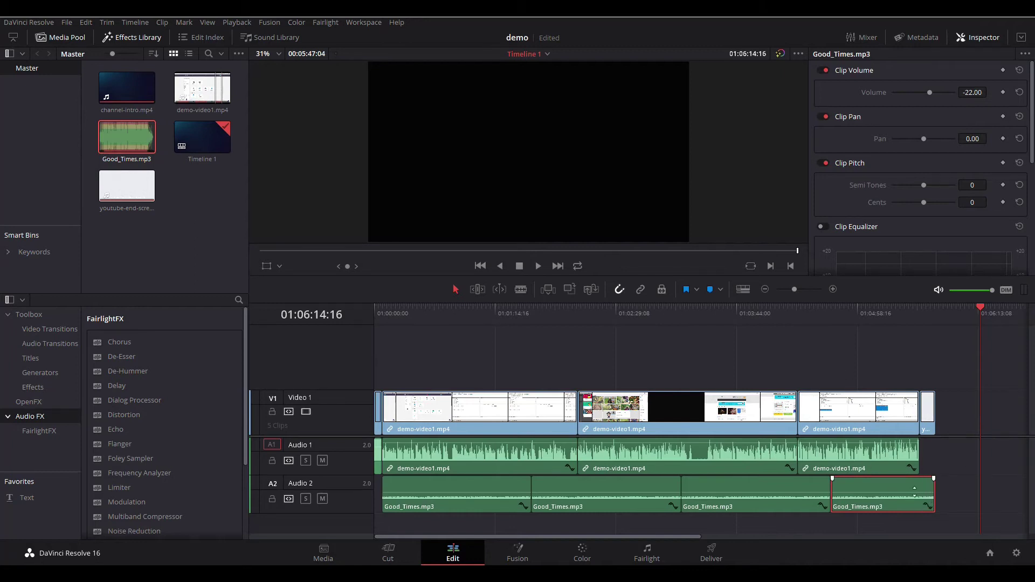
- Blade the last music clip at about 01:05:37 and set the tail piece's volume to 0 dB
click(520, 289)
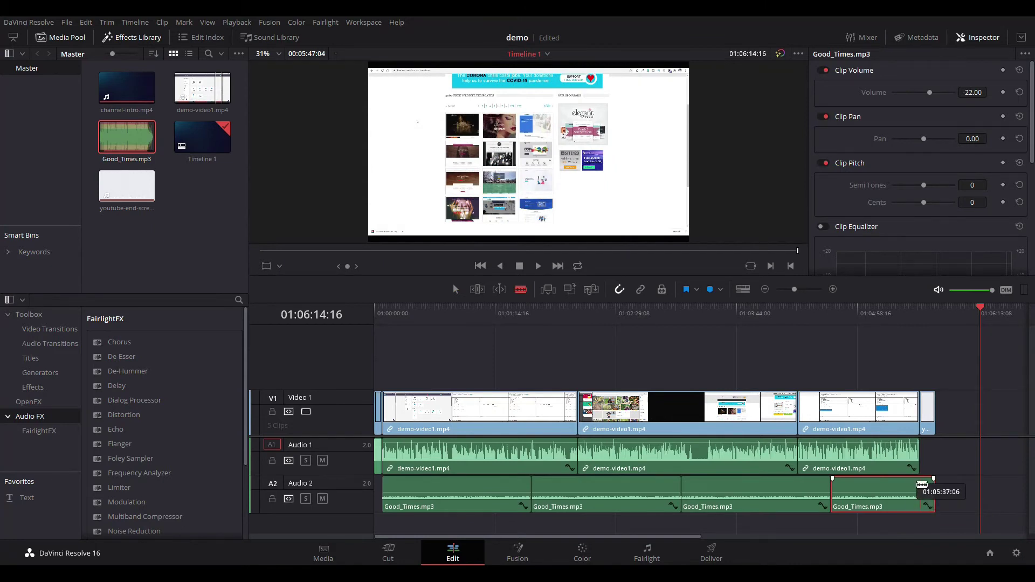
click(920, 485)
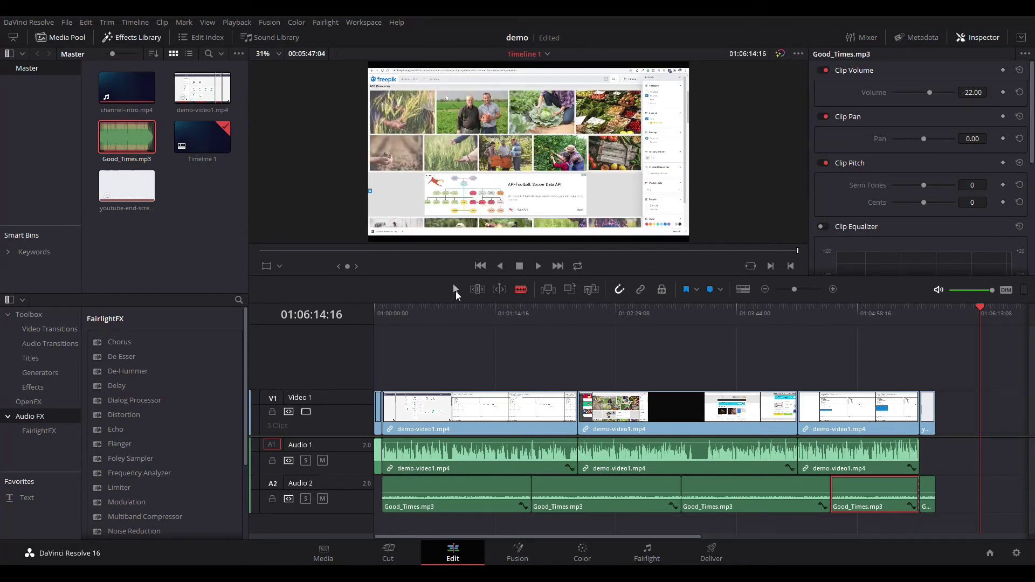
click(455, 291)
click(928, 490)
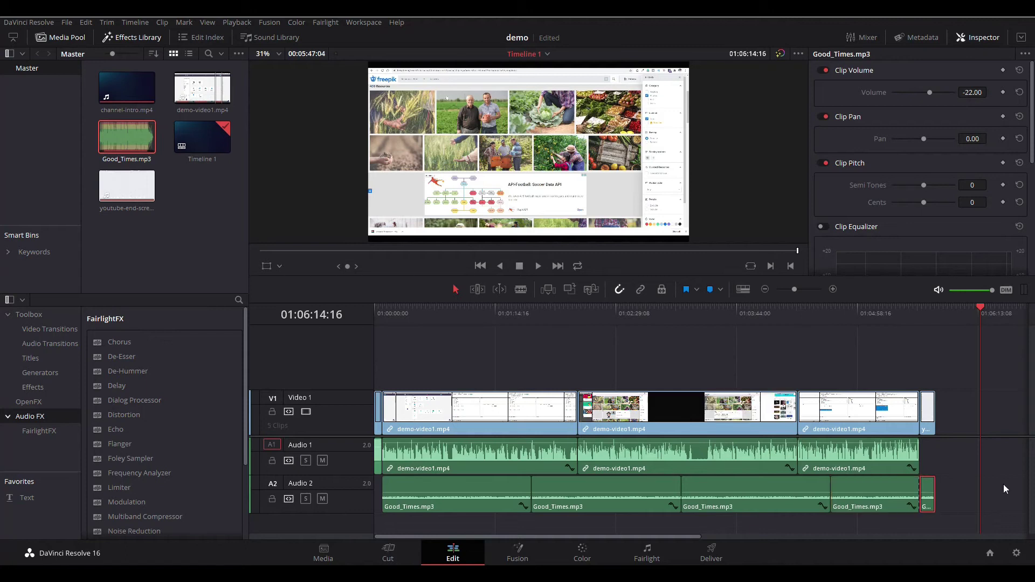
click(973, 92)
text(0)
key(Return)
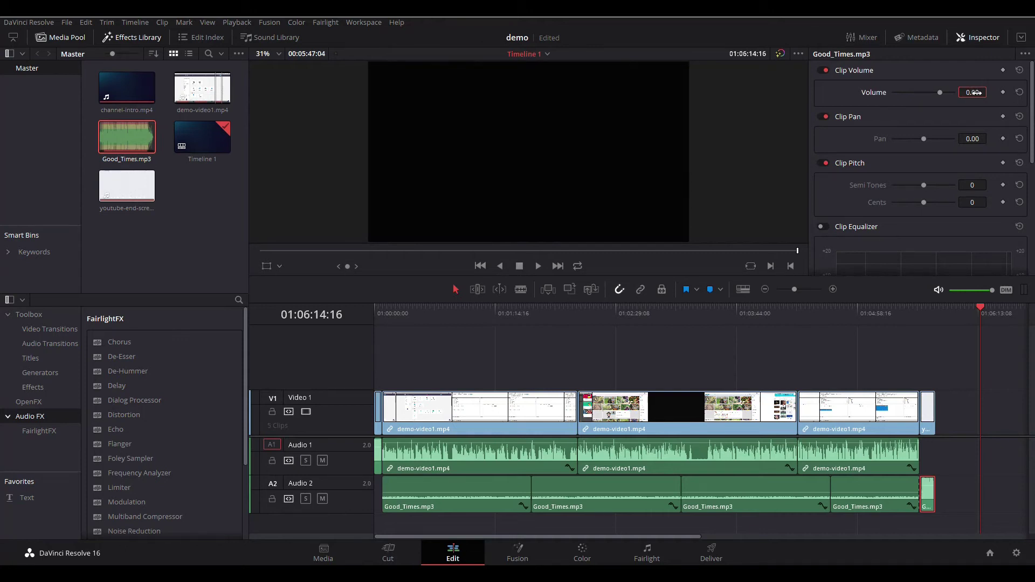
mouse_move(982, 306)
mouse_down()
mouse_move(923, 313)
mouse_move(932, 327)
mouse_up()
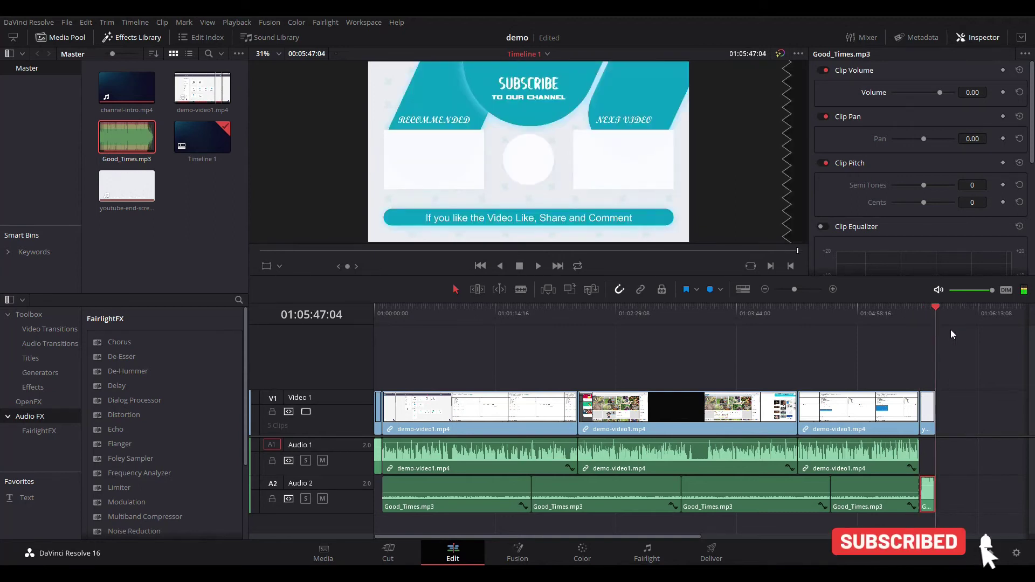
mouse_move(934, 305)
mouse_down()
mouse_move(587, 345)
mouse_move(412, 352)
mouse_up()
drag(411, 306, 587, 325)
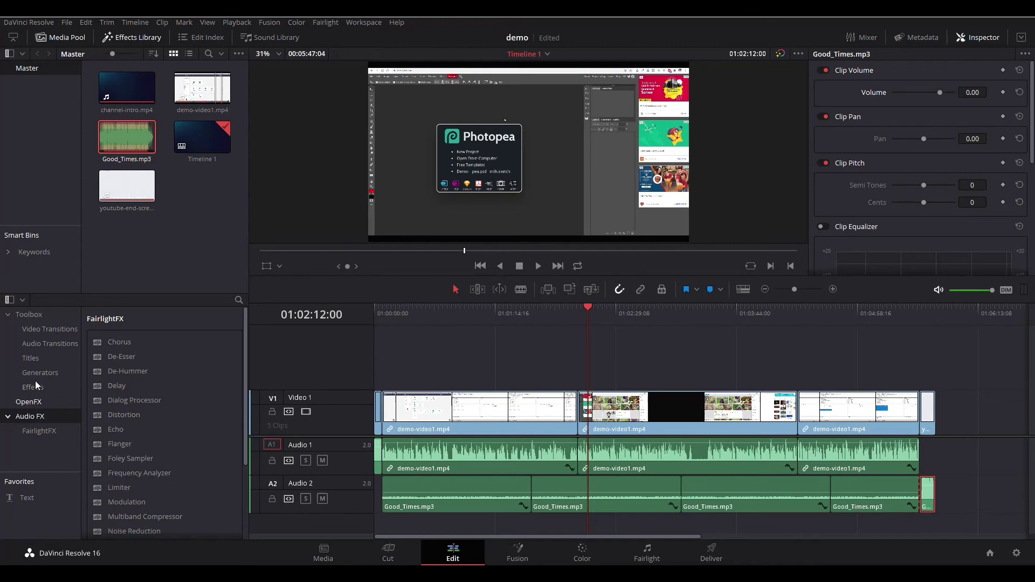
- Place a Text title on Video 2 above the Photopea clip at the playhead
click(33, 360)
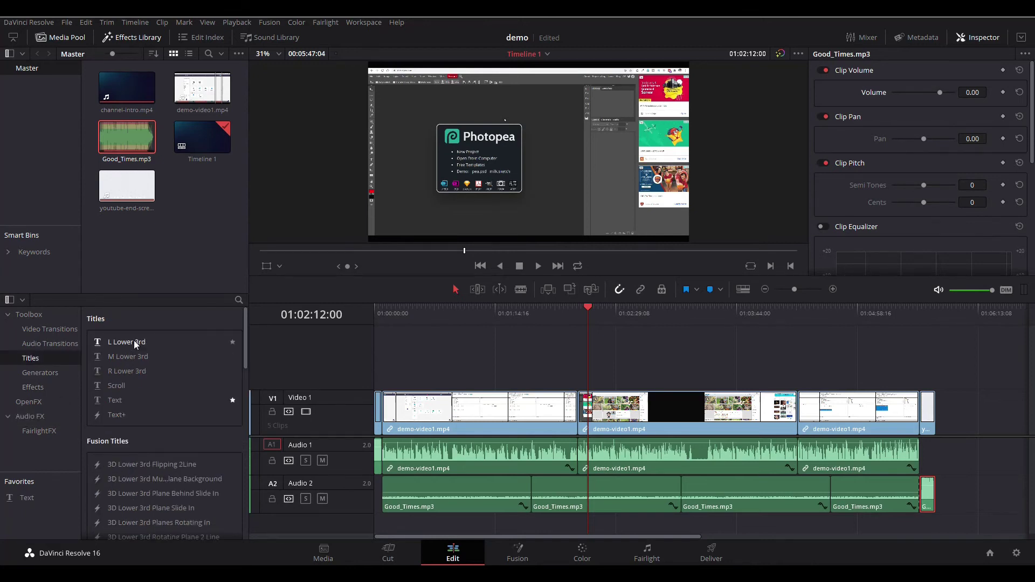
click(116, 402)
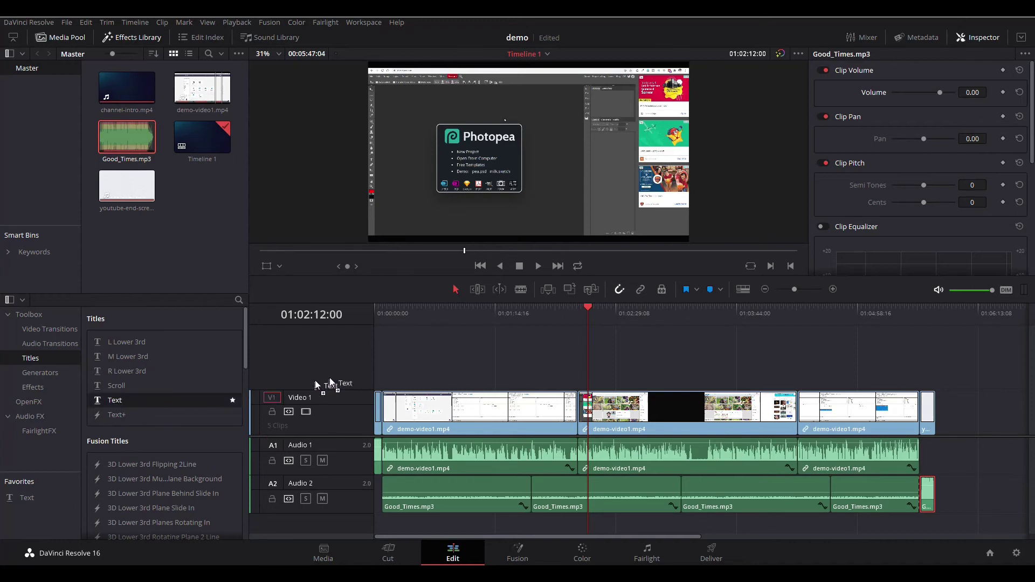
drag(115, 402, 588, 345)
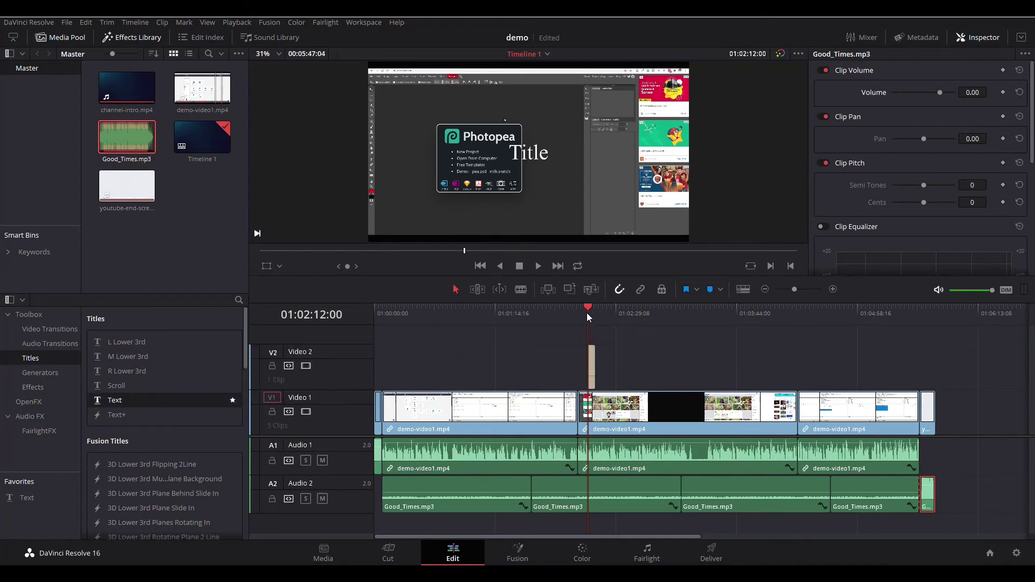
click(590, 369)
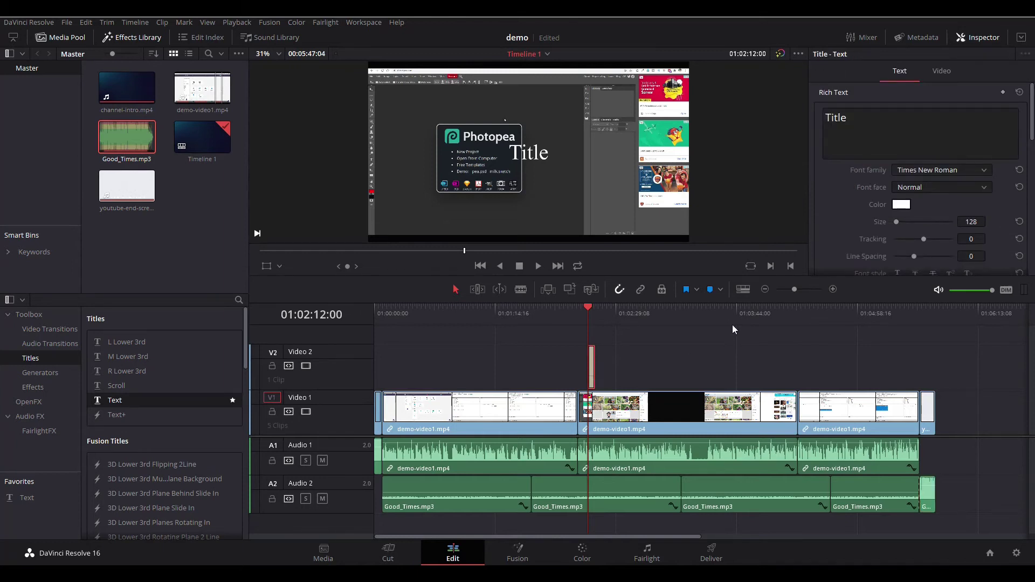
click(861, 133)
key(ctrl+a)
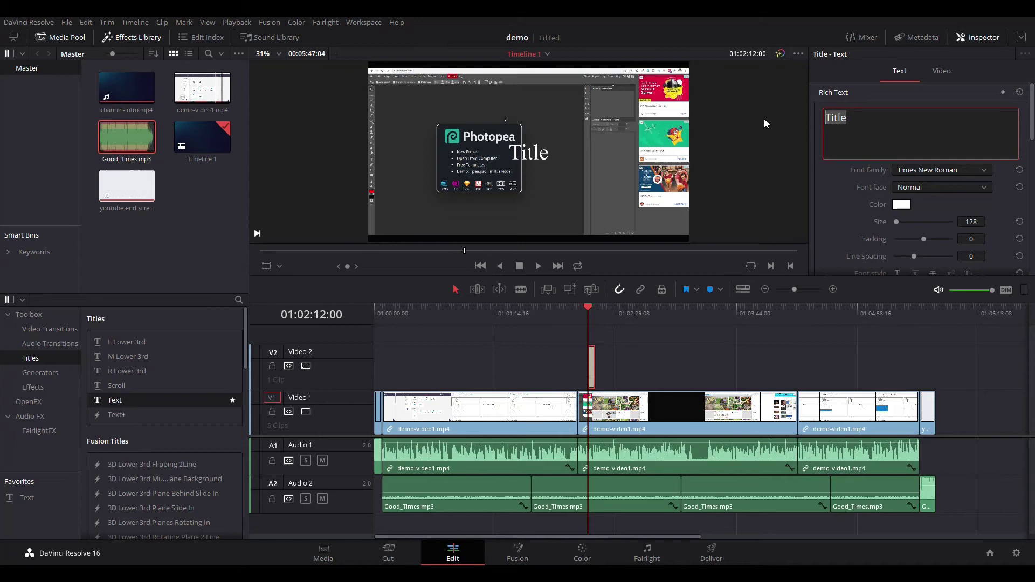
text(WWW)
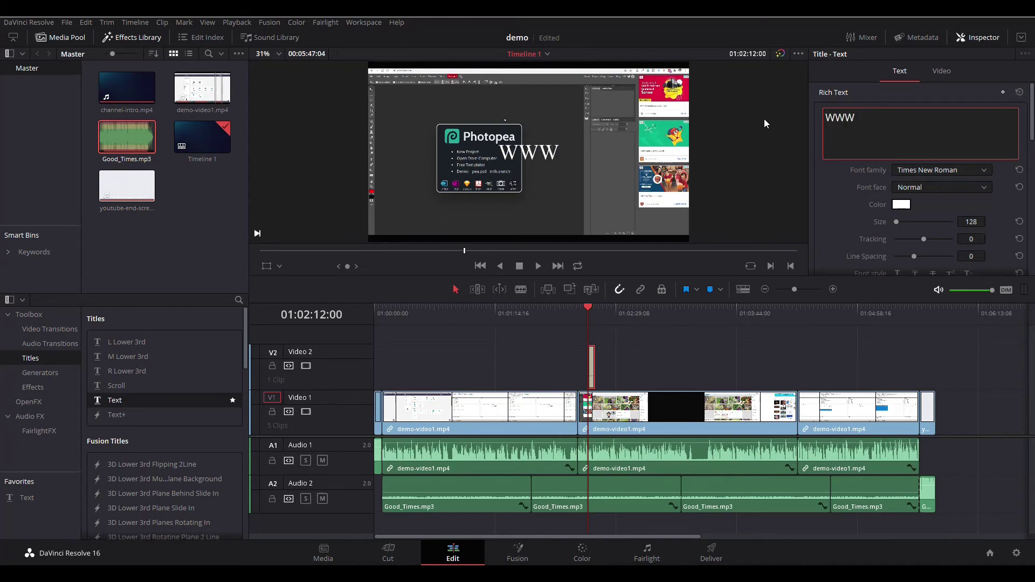
text(.photo)
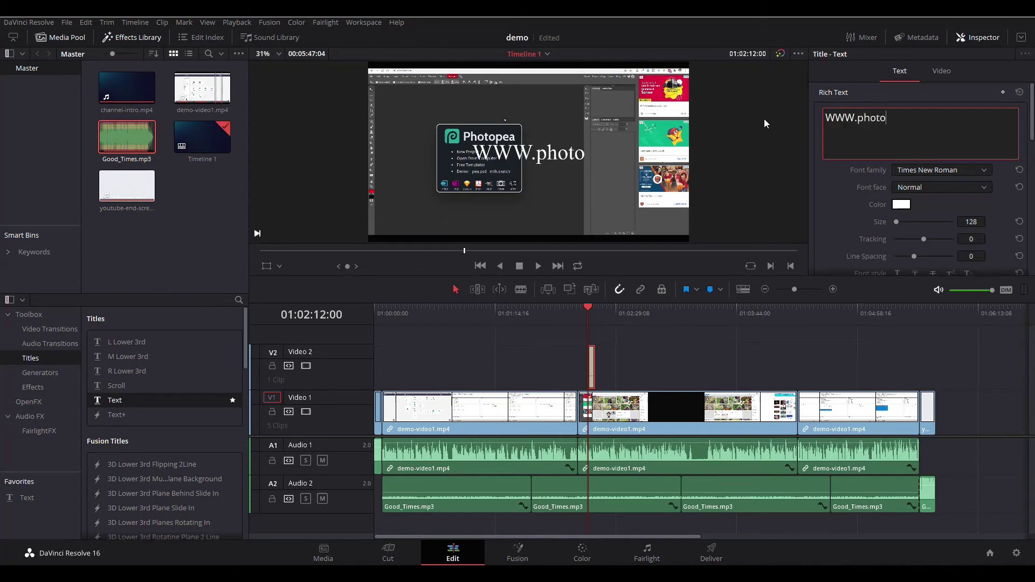
text(shop)
key(BackSpace)
key(BackSpace)
key(BackSpace)
key(BackSpace)
key(BackSpace)
key(BackSpace)
key(BackSpace)
text(WWw.photoshop.com)
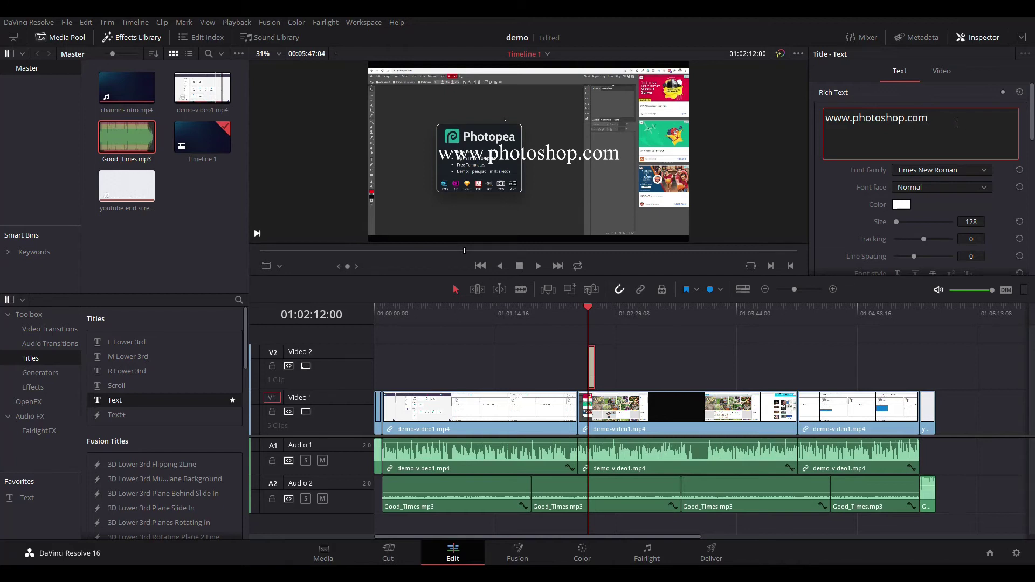
drag(928, 115, 825, 118)
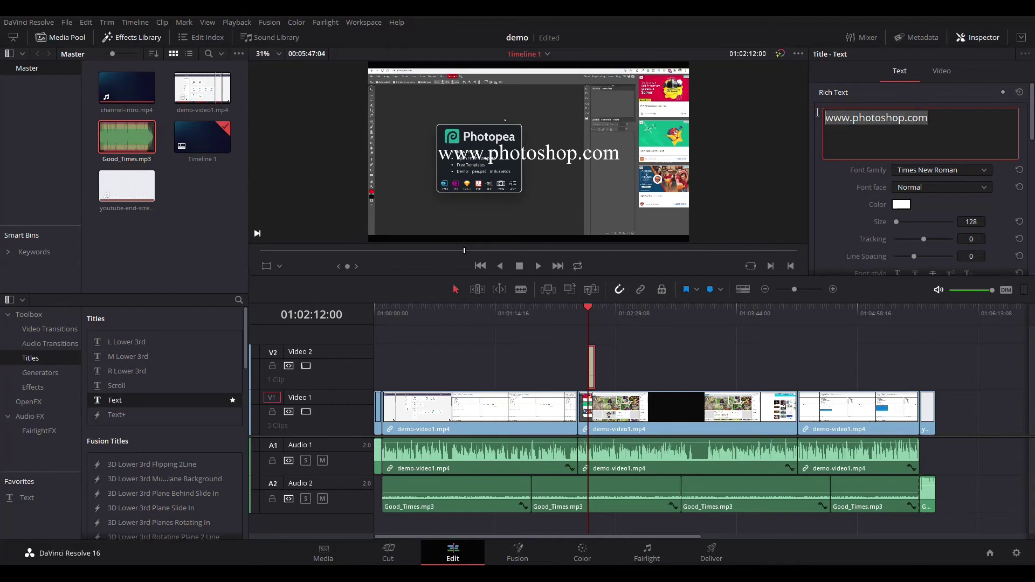
- Set the title's font family to OCR A Extended
click(943, 170)
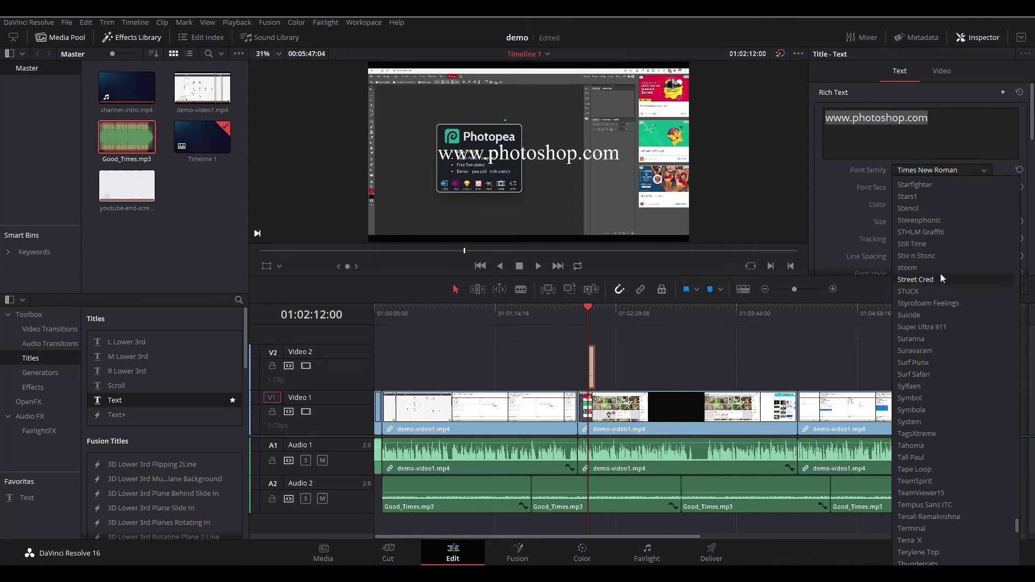
scroll(940, 280, up, 10)
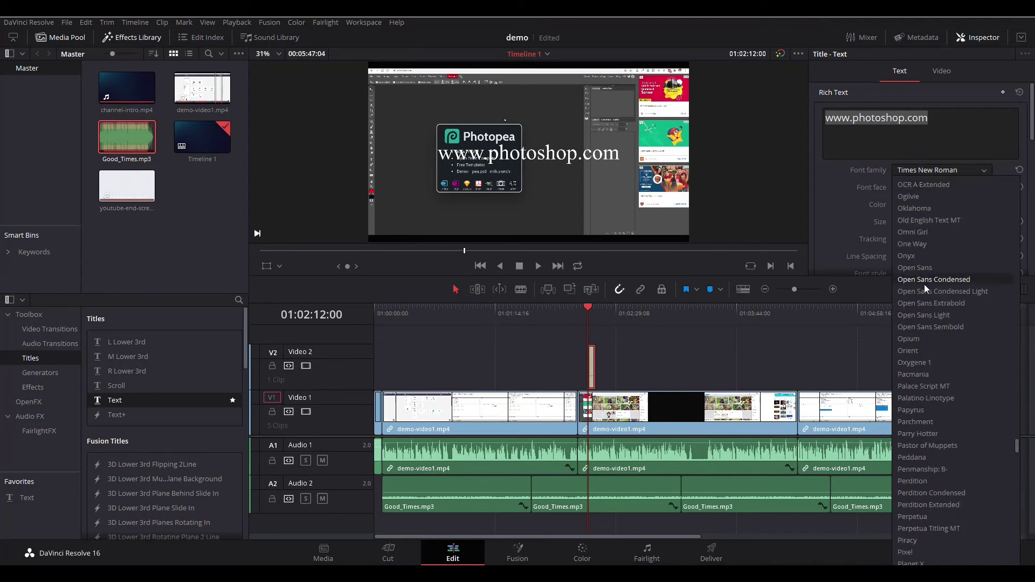
click(928, 186)
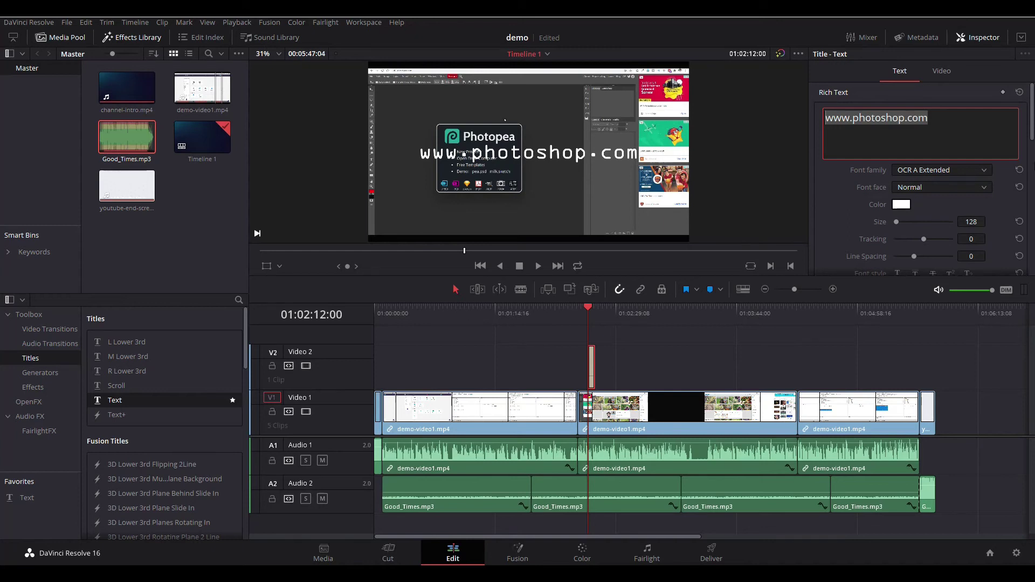
scroll(1032, 116, down, 2)
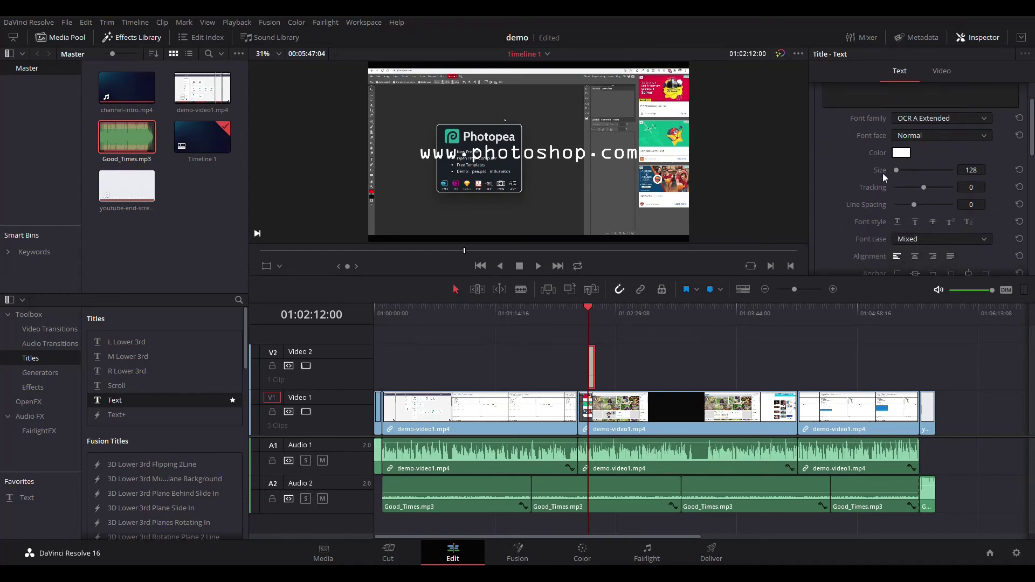
- Shrink the title size from 128 down to 40
drag(896, 170, 911, 176)
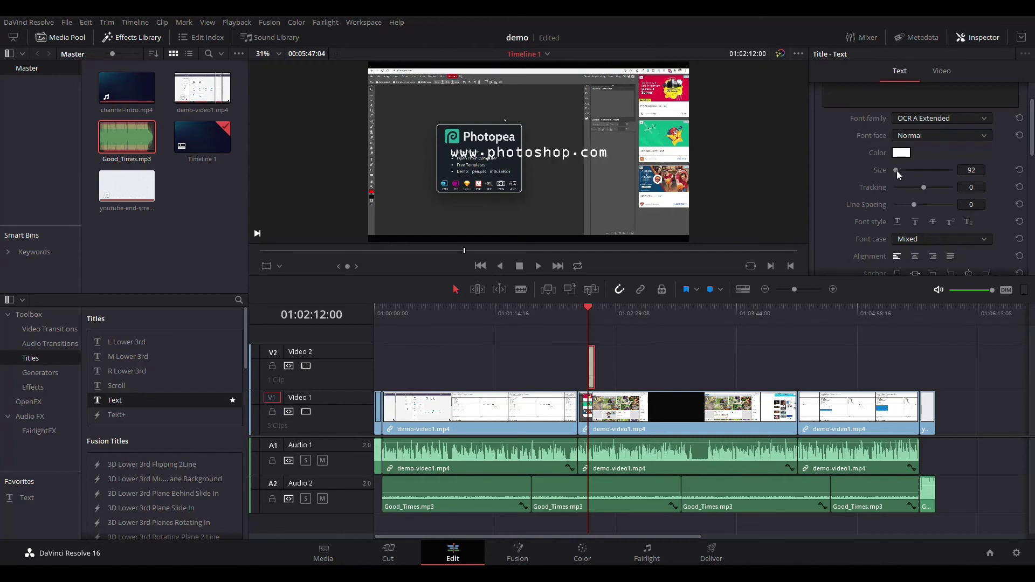
drag(976, 170, 974, 170)
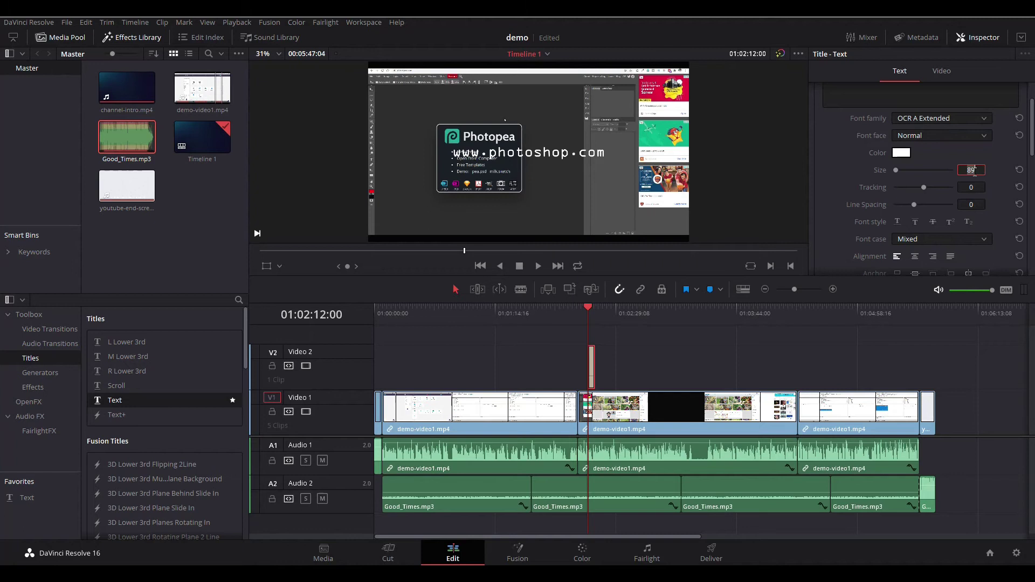
text(40)
key(Return)
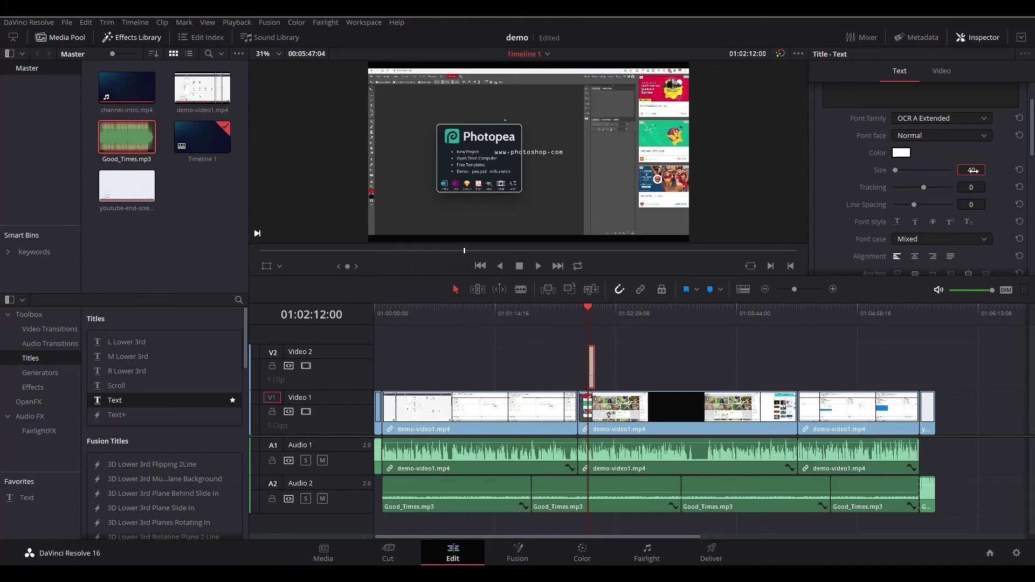
click(975, 173)
- Set the title size to 65 and move it to the lower-left corner, about X 421, Y 108
text(65)
key(Return)
drag(1031, 143, 1031, 172)
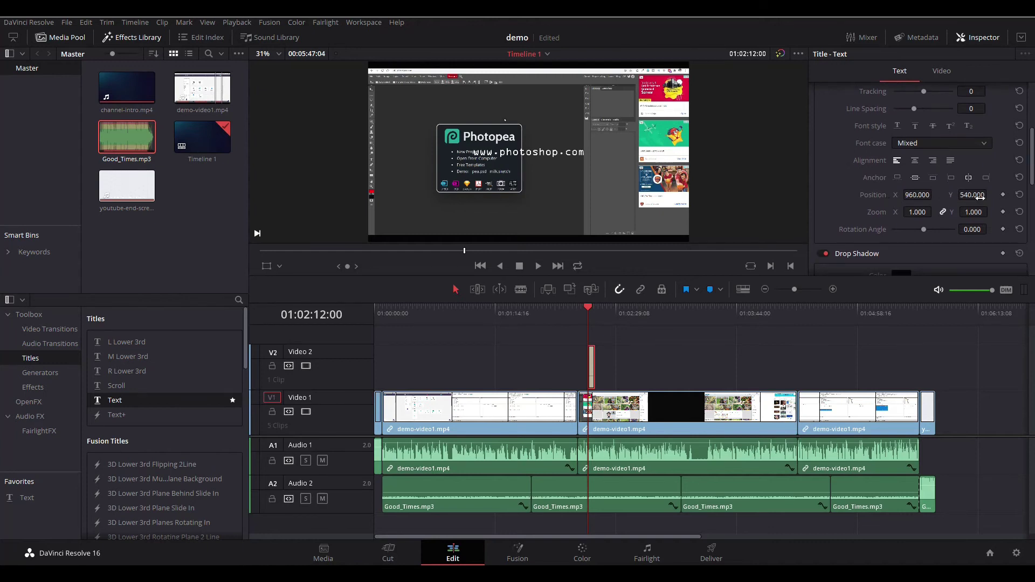
drag(921, 197, 992, 195)
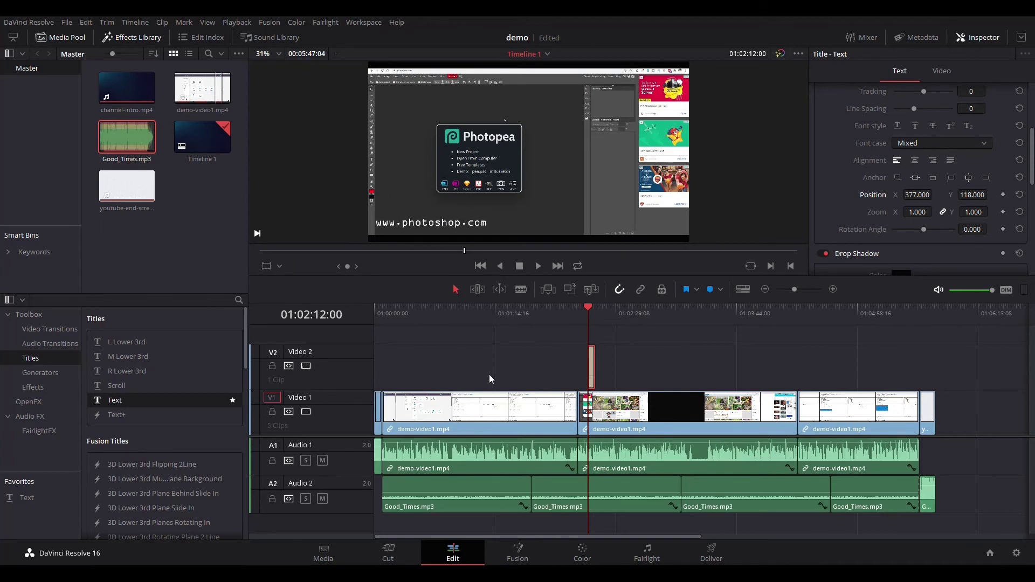
click(434, 224)
mouse_move(442, 226)
mouse_down()
mouse_move(418, 227)
mouse_move(461, 243)
mouse_up()
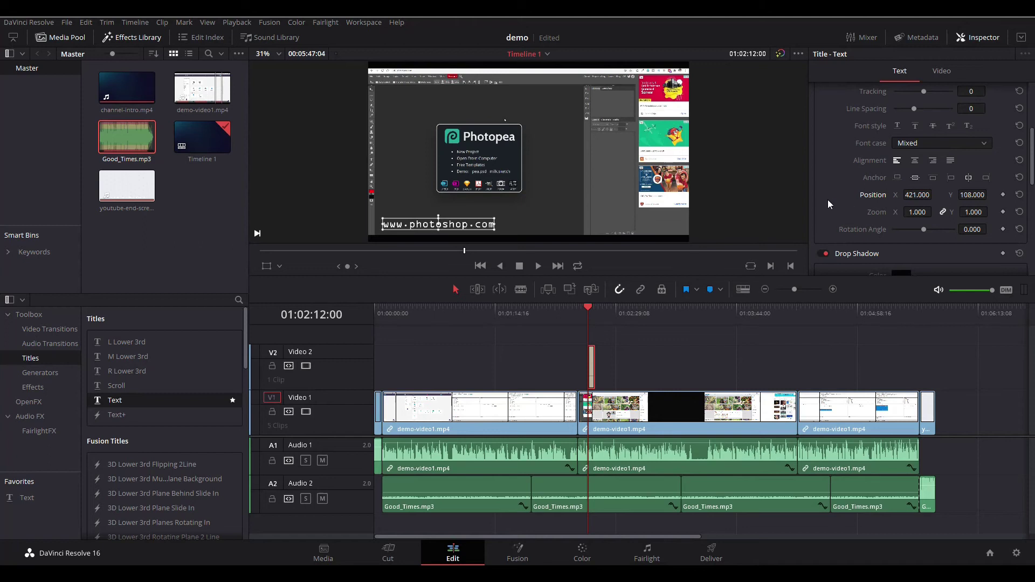
scroll(900, 237, down, 3)
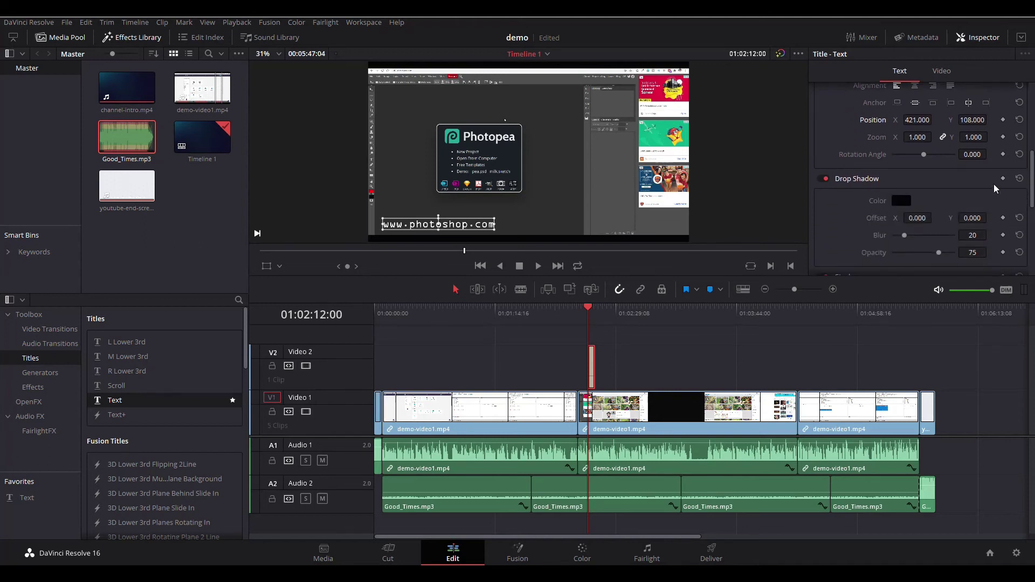
click(571, 222)
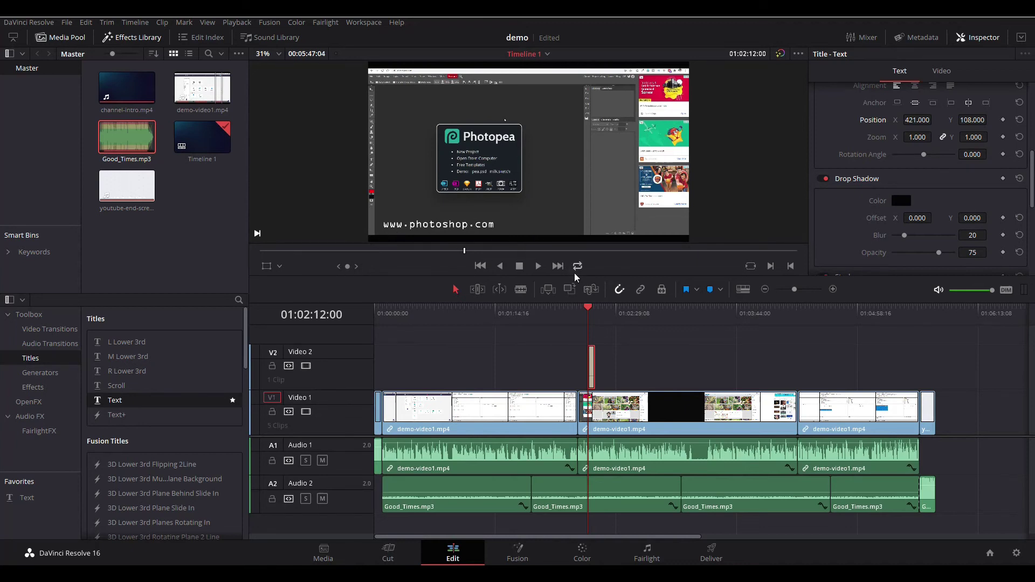
- Play back from 01:02:05:21 at lower monitoring volume to check the title
drag(589, 309, 577, 310)
drag(971, 291, 954, 294)
click(538, 265)
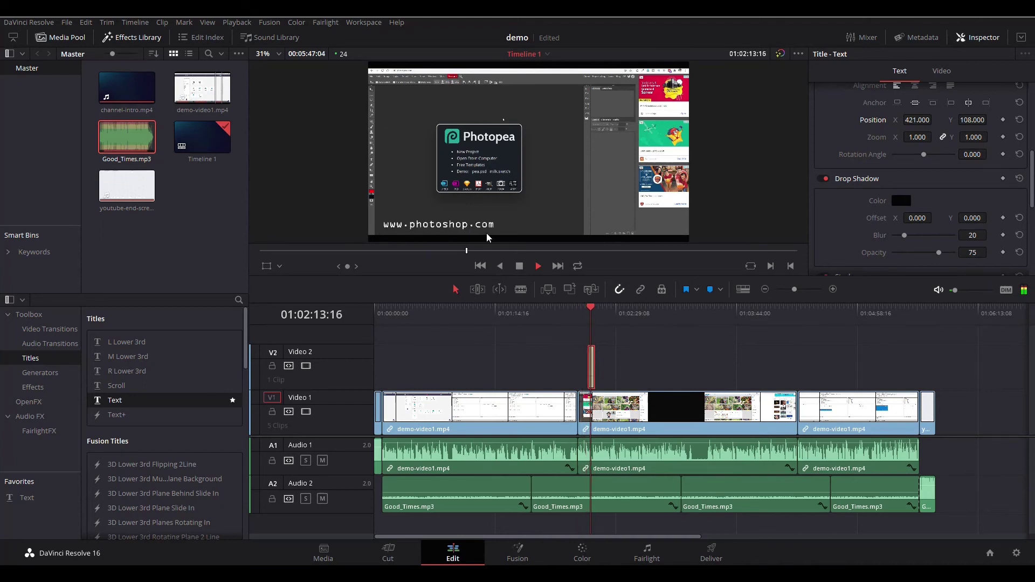
click(519, 266)
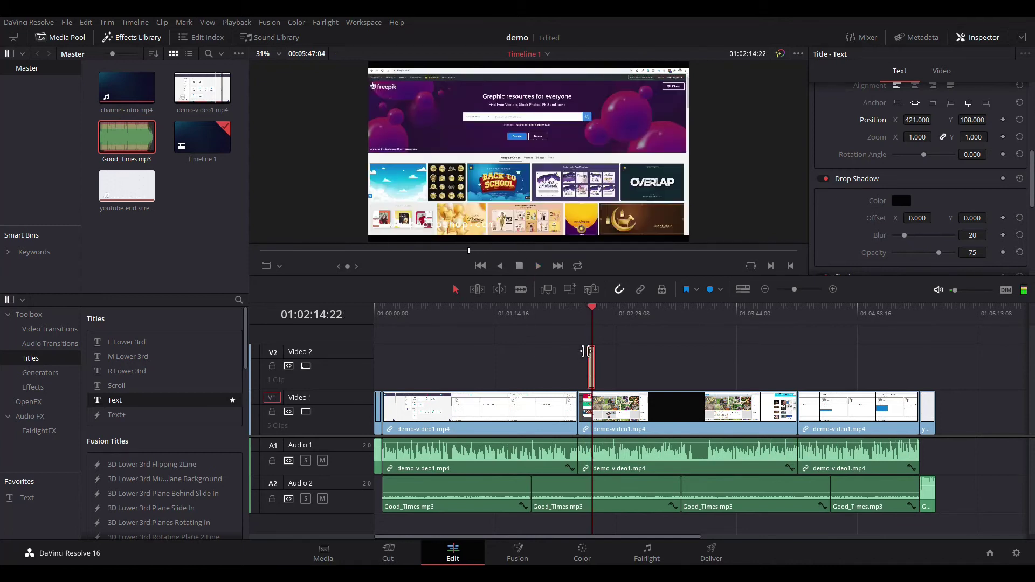
drag(595, 310, 634, 343)
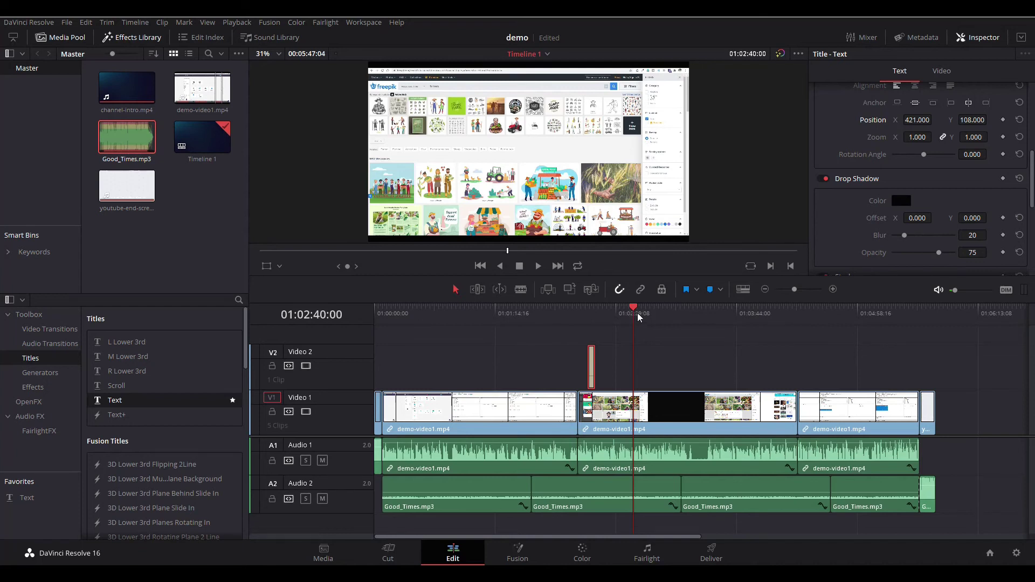
mouse_move(629, 311)
mouse_down()
mouse_move(478, 314)
mouse_move(588, 336)
mouse_up()
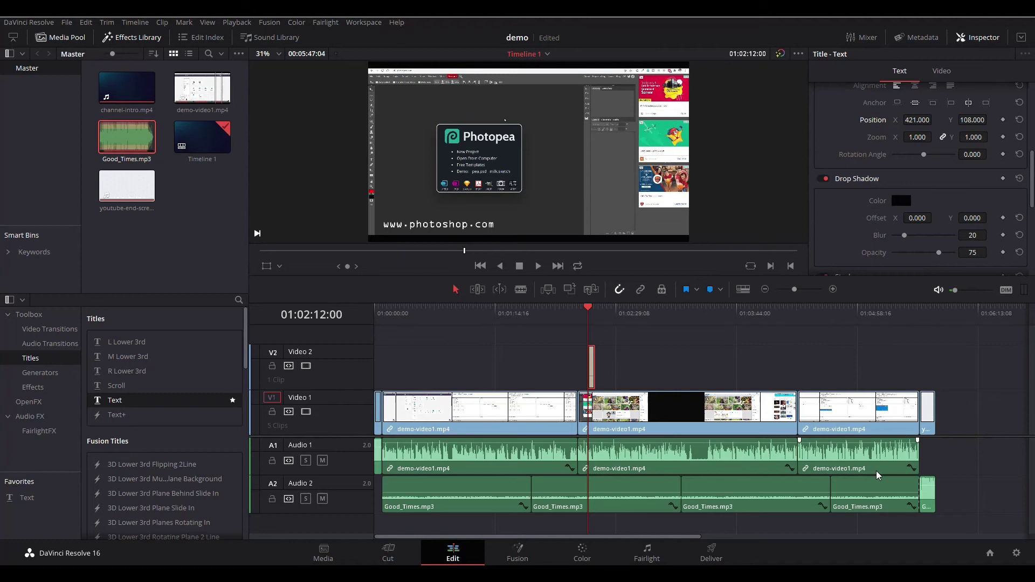
- Delete only the first demo-video1.mp4 clip's audio, leaving its video and a gap on Audio 1
click(523, 461)
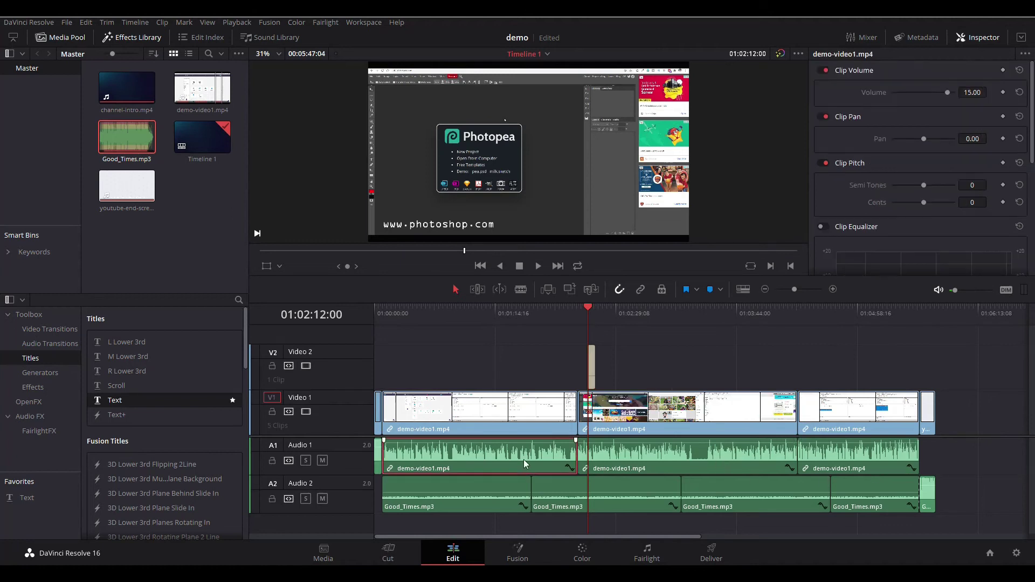
click(611, 464)
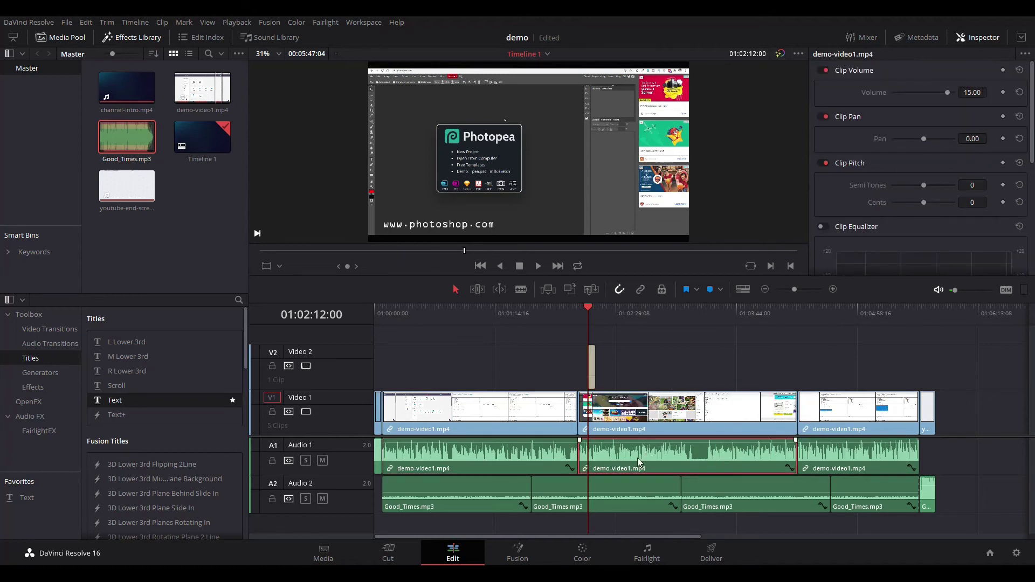
click(823, 457)
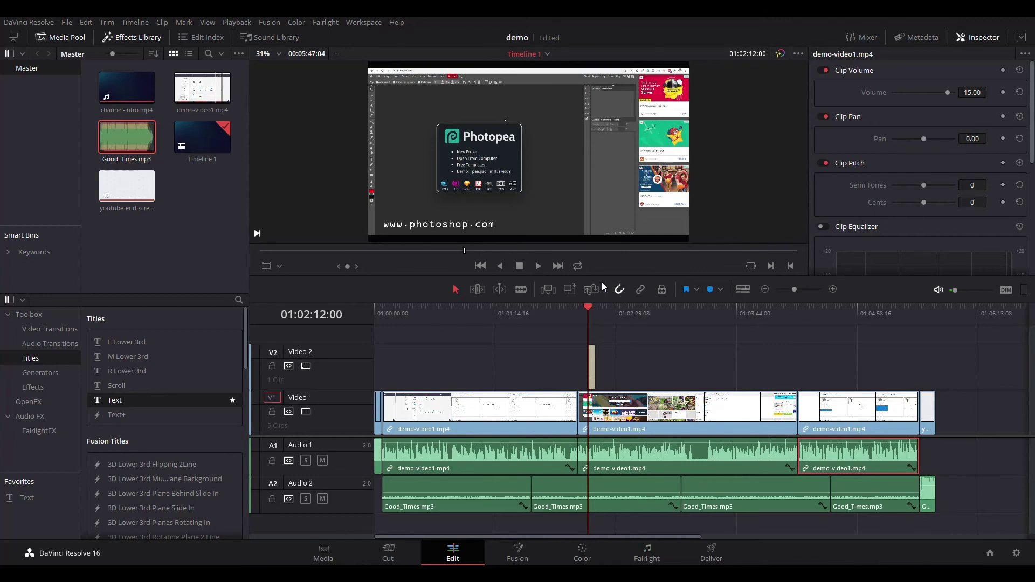
drag(588, 308, 384, 332)
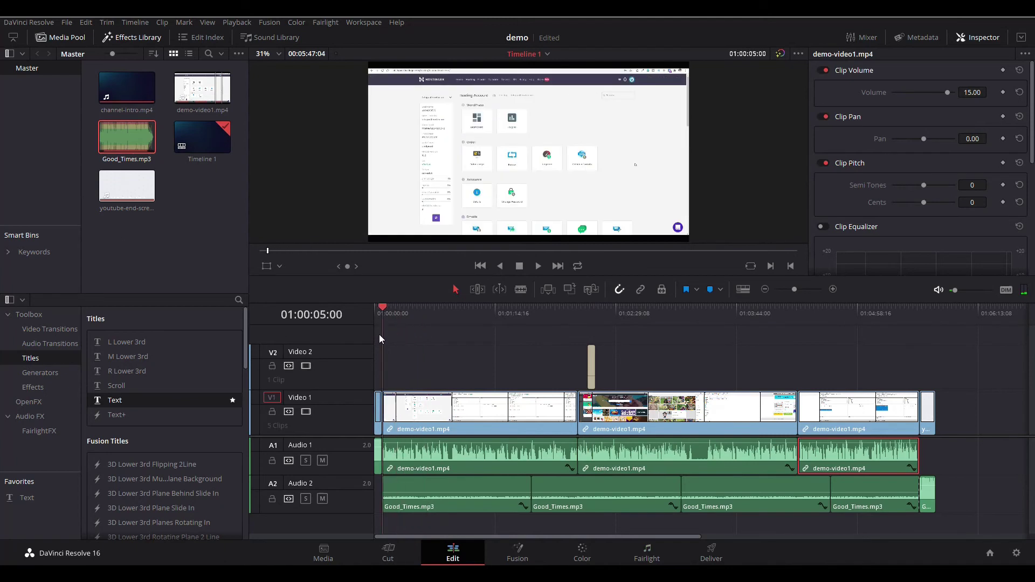
click(431, 455)
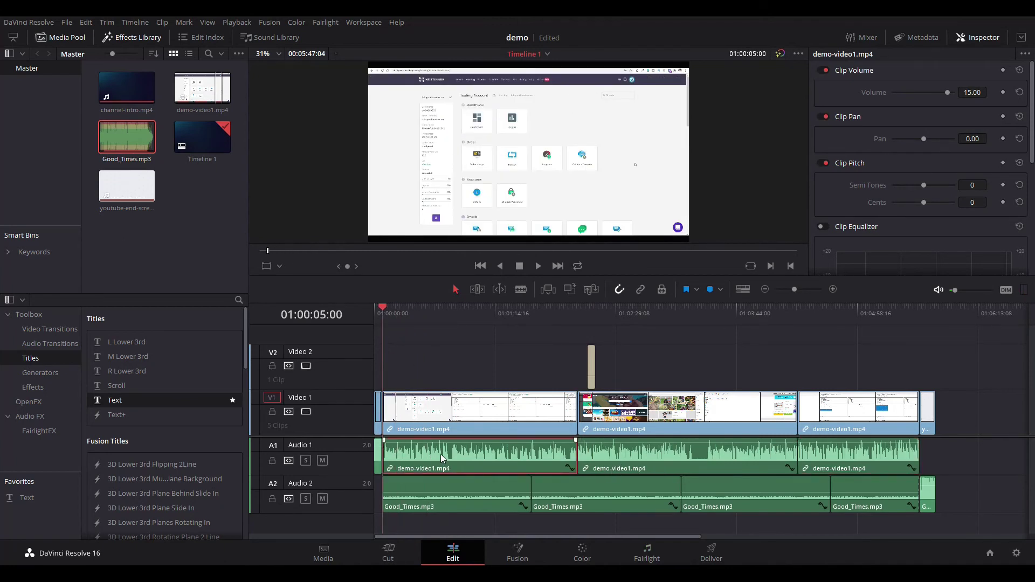
key(Delete)
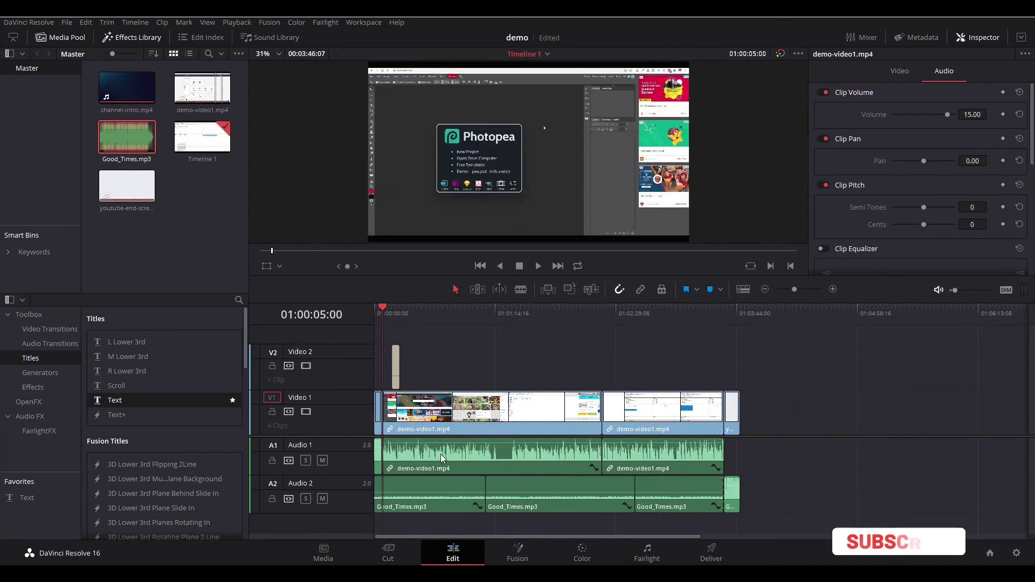
key(ctrl+shift+v)
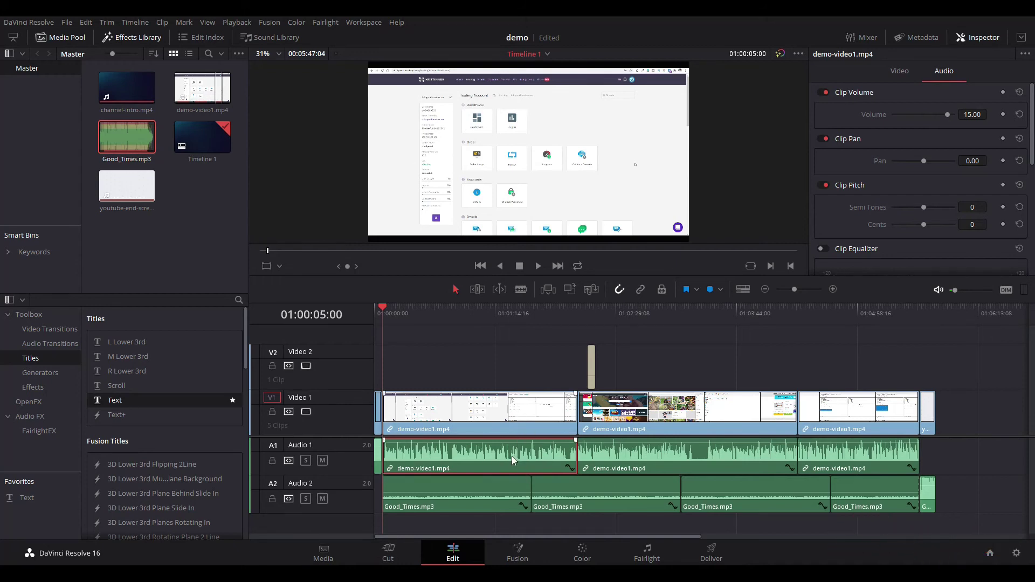
key(Delete)
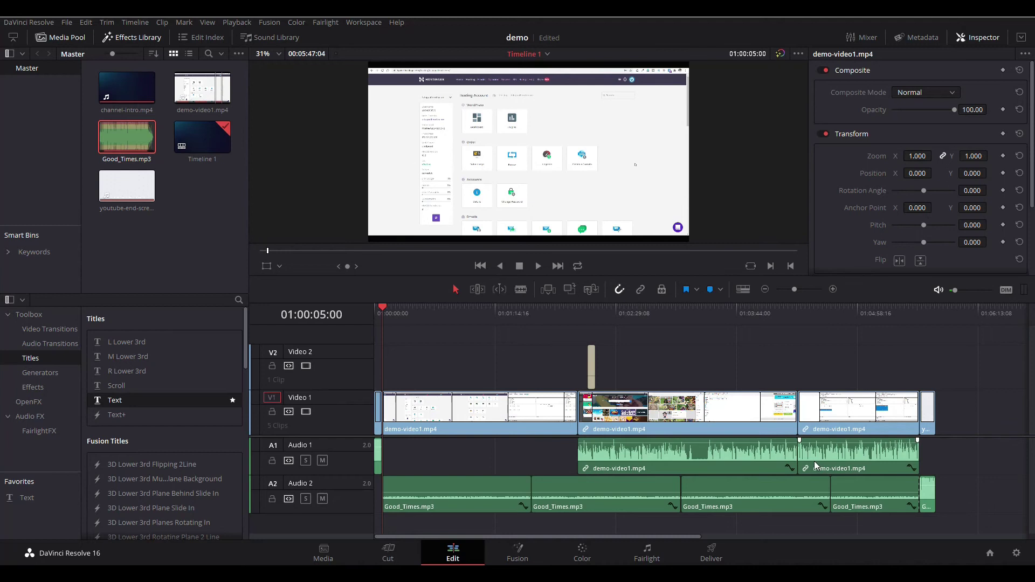
- Lock tracks V1, V2, A1 and A2 from their track headers
click(273, 411)
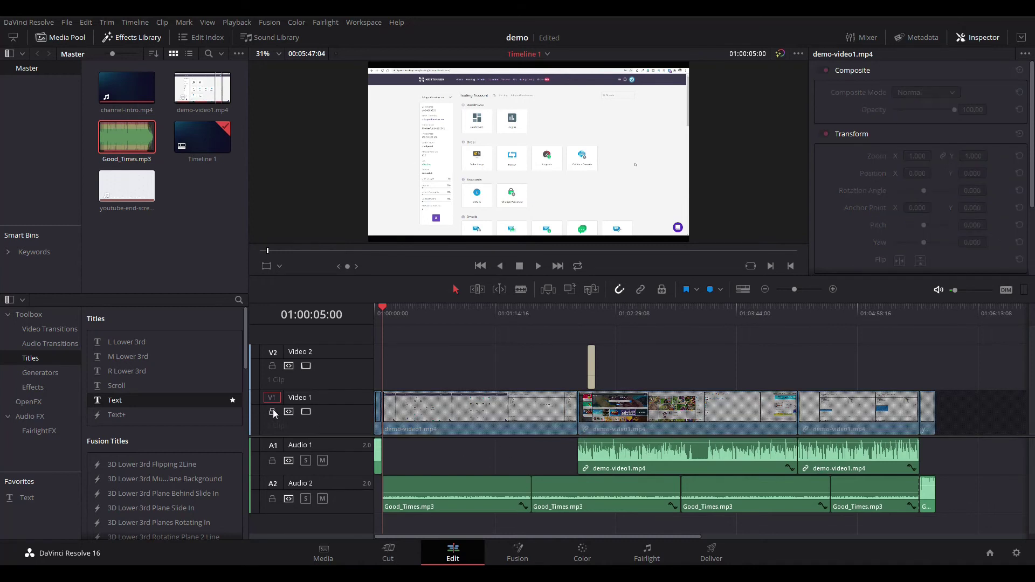
click(273, 366)
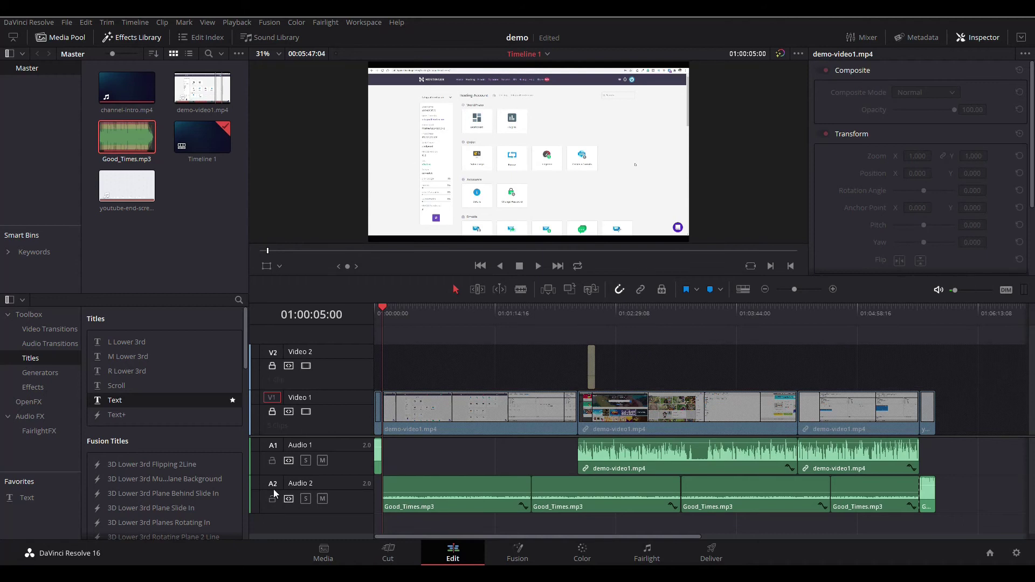
click(272, 461)
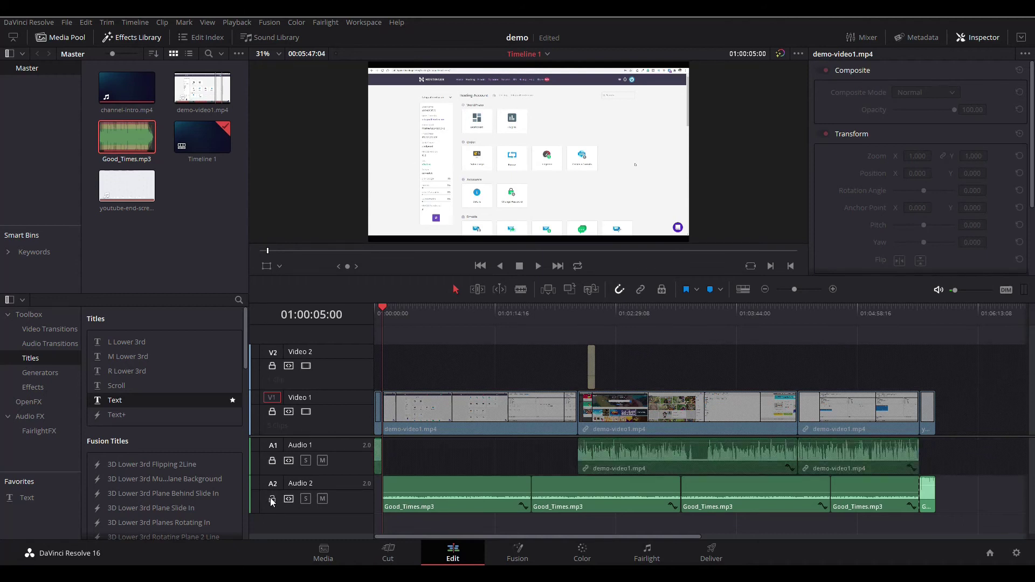
click(273, 499)
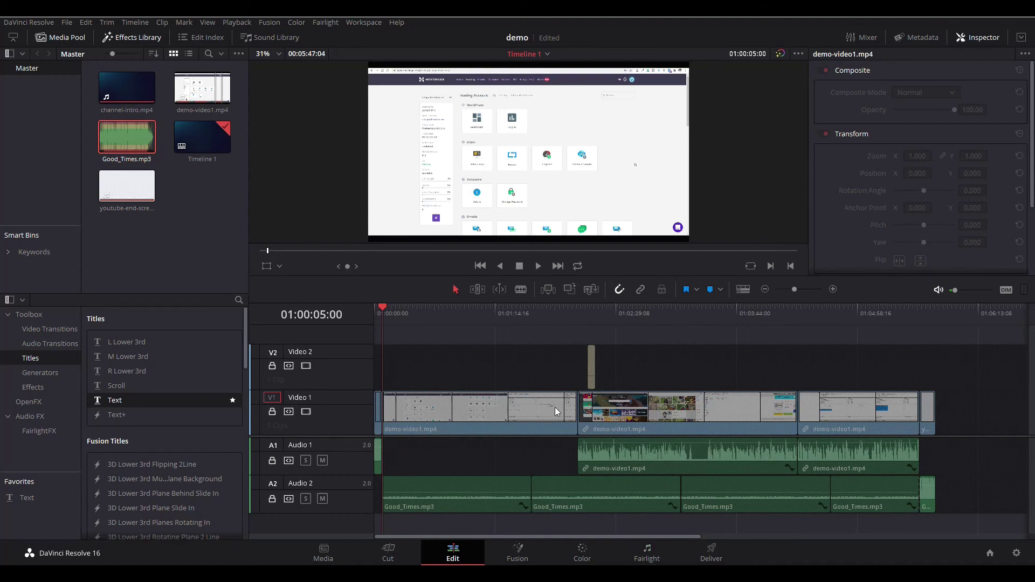
- On the Fairlight page, add a stereo Audio 3 track and widen the mixer to show its channel
click(650, 561)
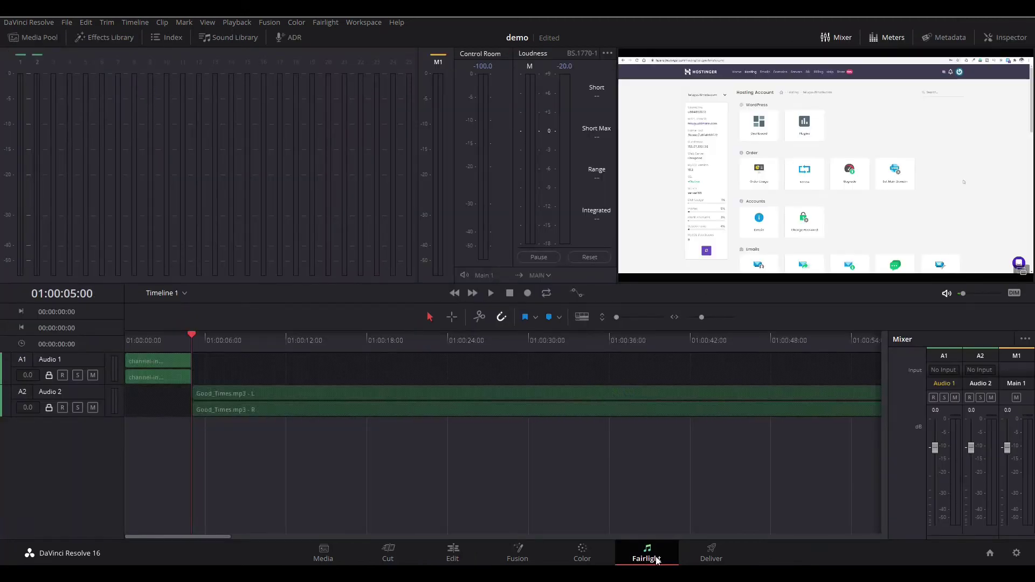
right_click(62, 436)
mouse_move(96, 447)
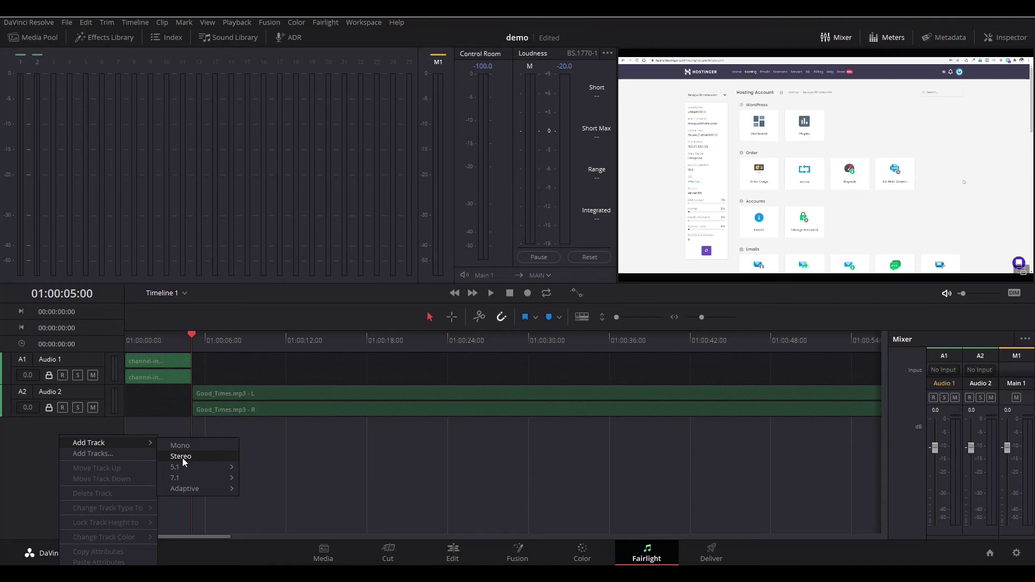
click(184, 457)
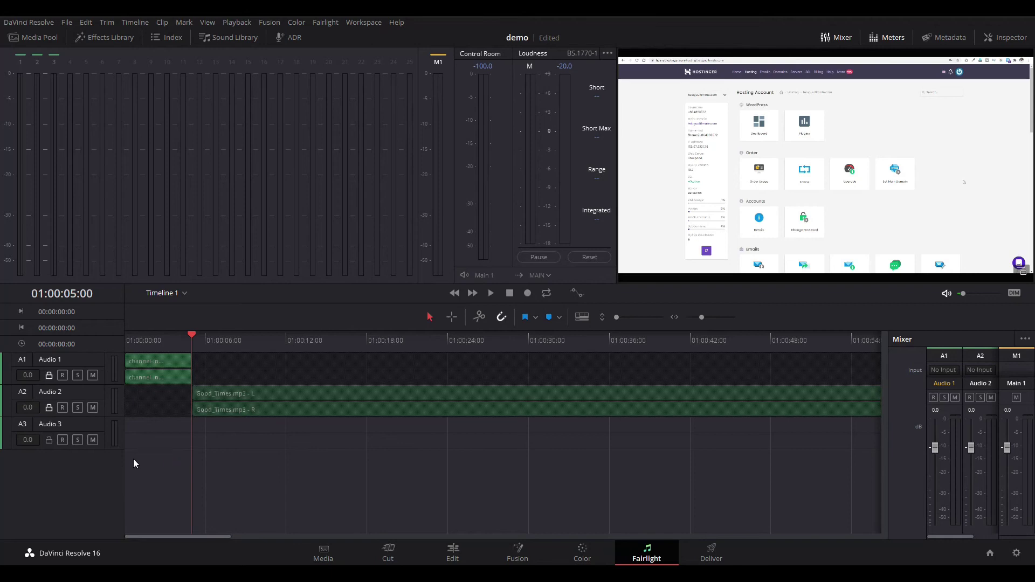
click(66, 426)
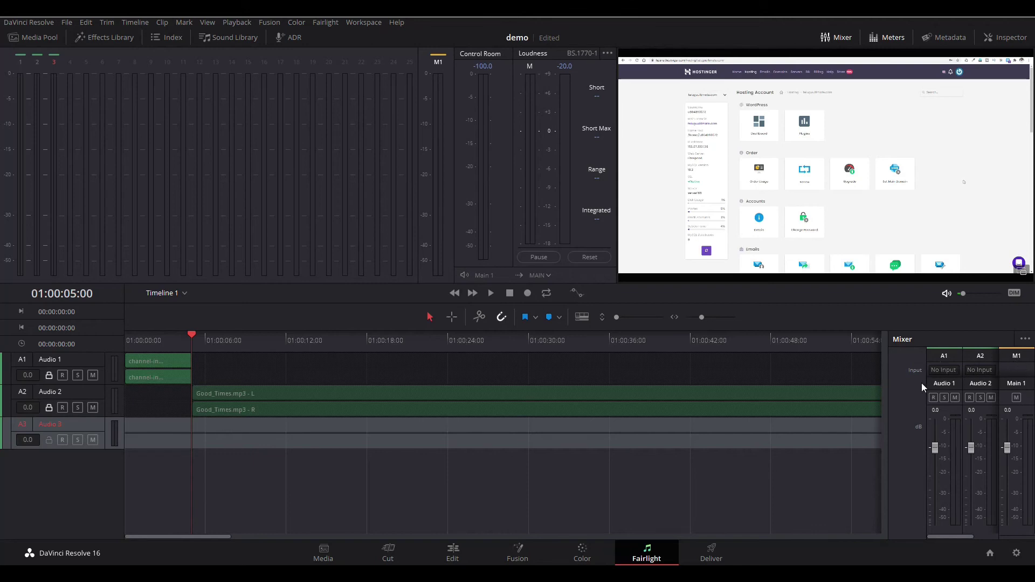
drag(887, 388, 829, 392)
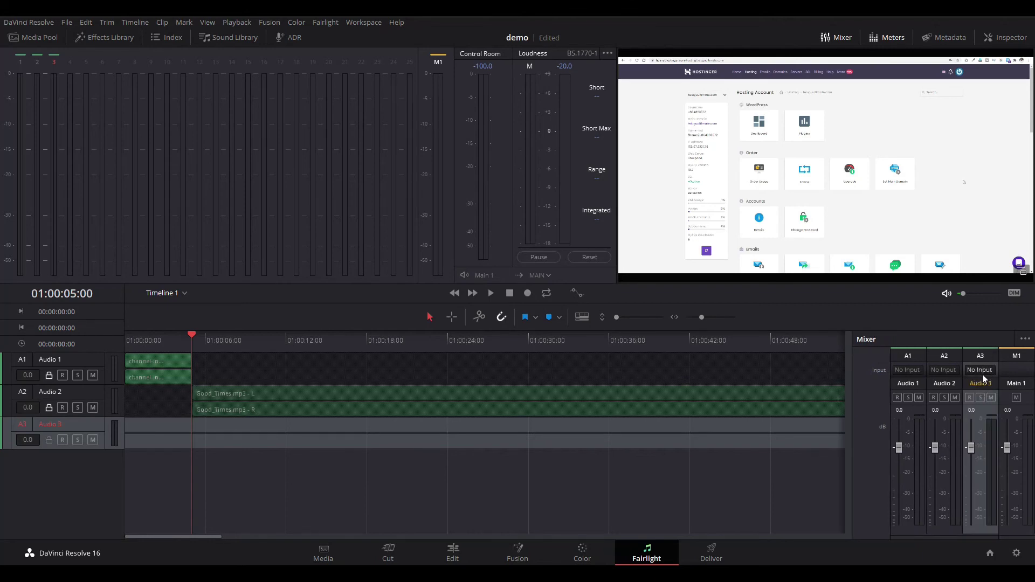
- Open Audio 3's input patching and patch 1: Microphone to Audio 3-L
click(981, 370)
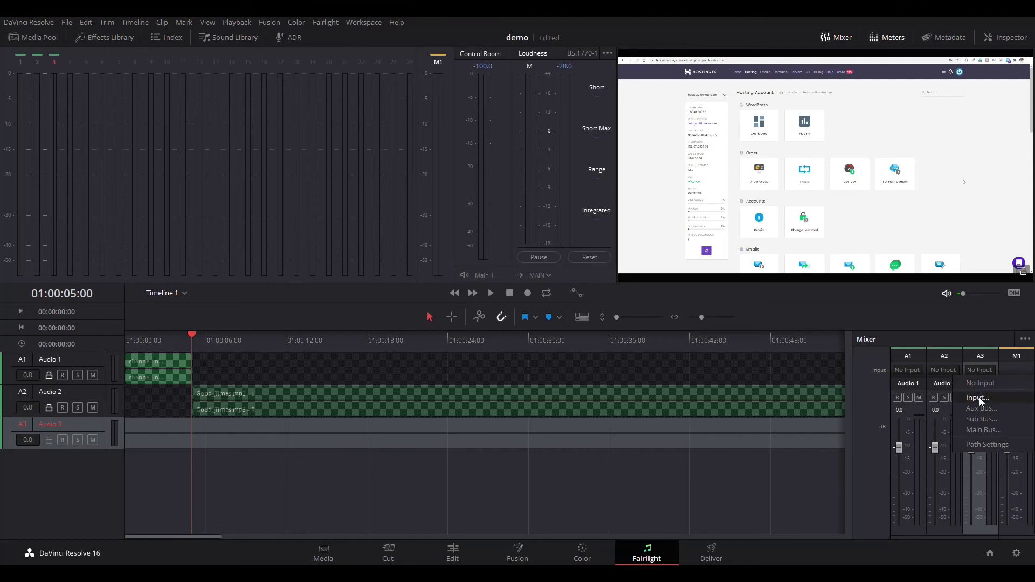
click(977, 398)
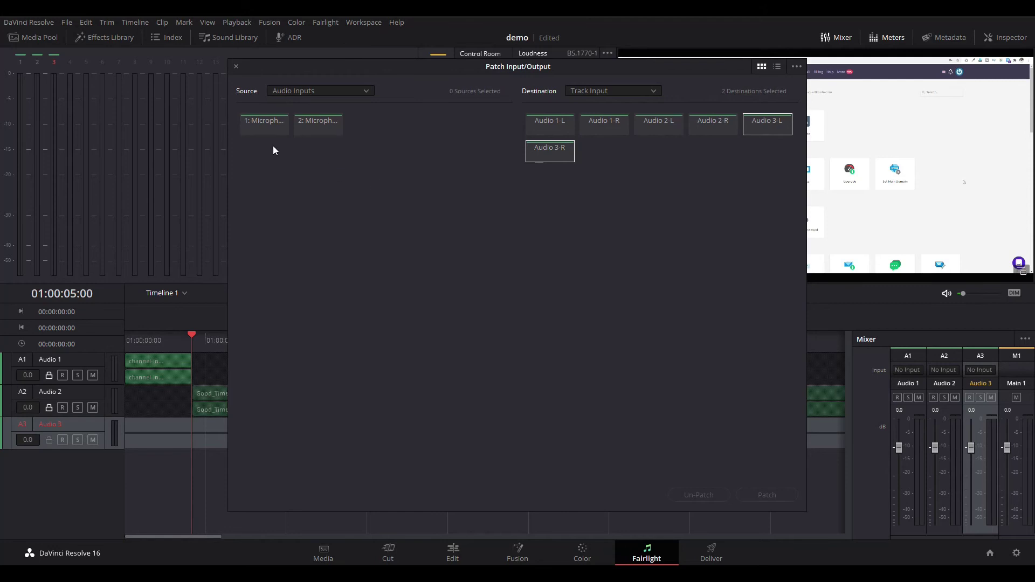
click(255, 134)
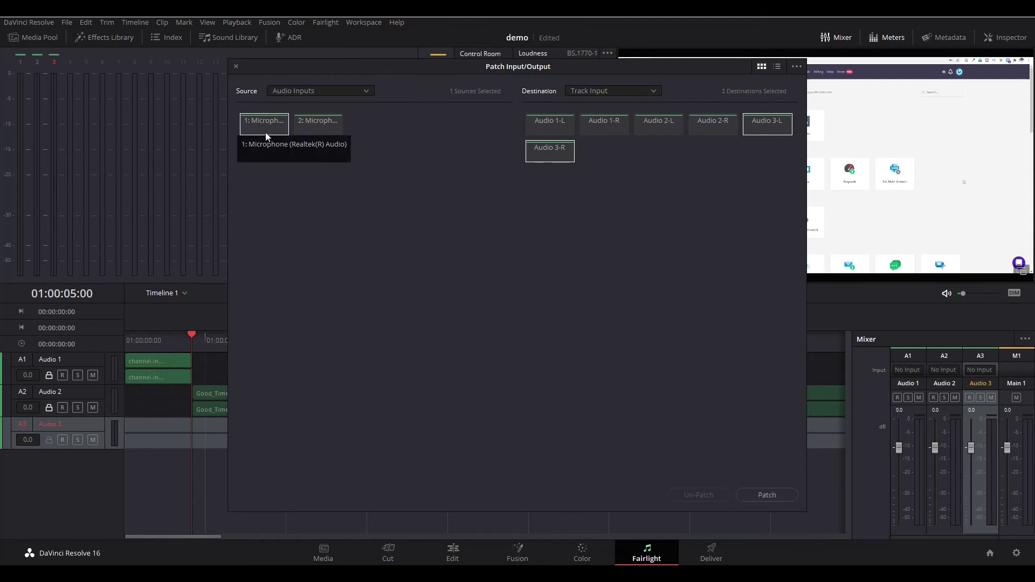
click(556, 154)
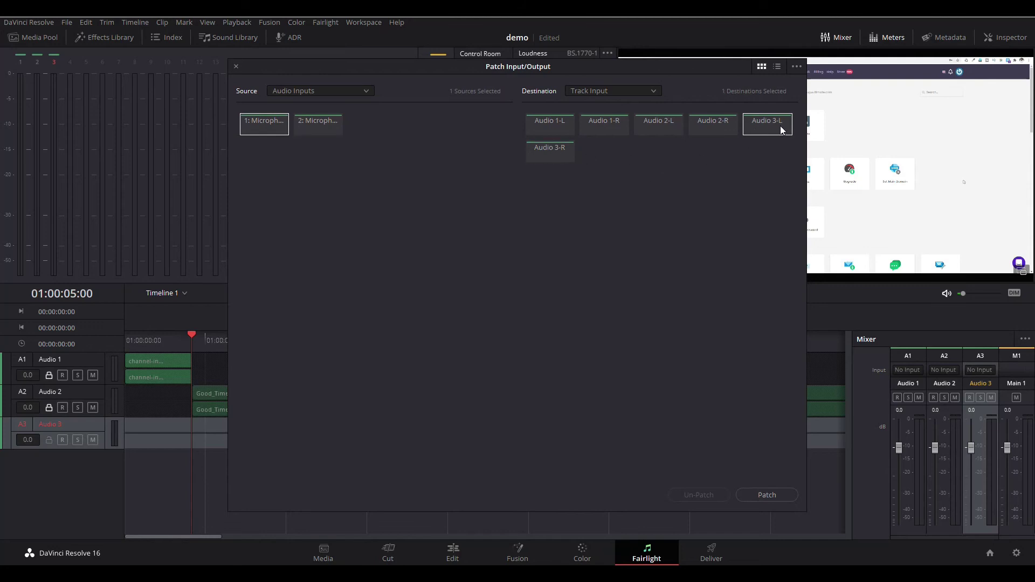
click(774, 493)
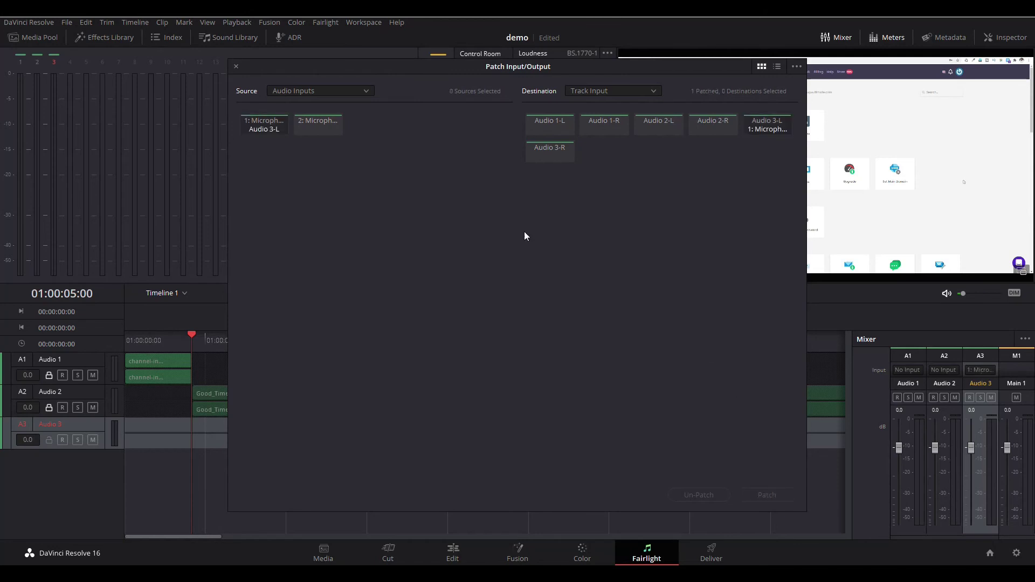
- Patch 2: Microphone to Audio 3-R and close the patching window
click(318, 124)
click(563, 153)
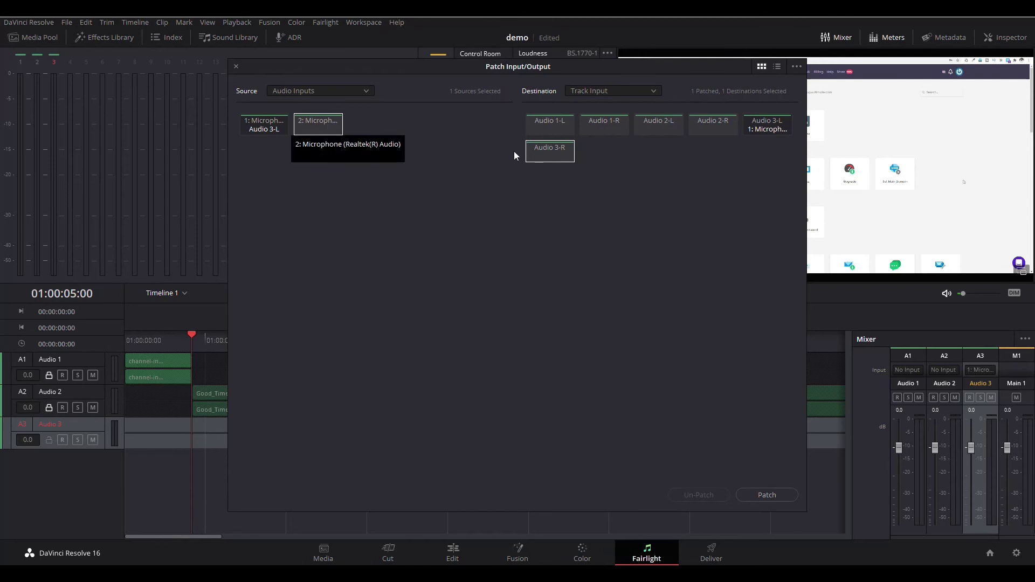
click(766, 496)
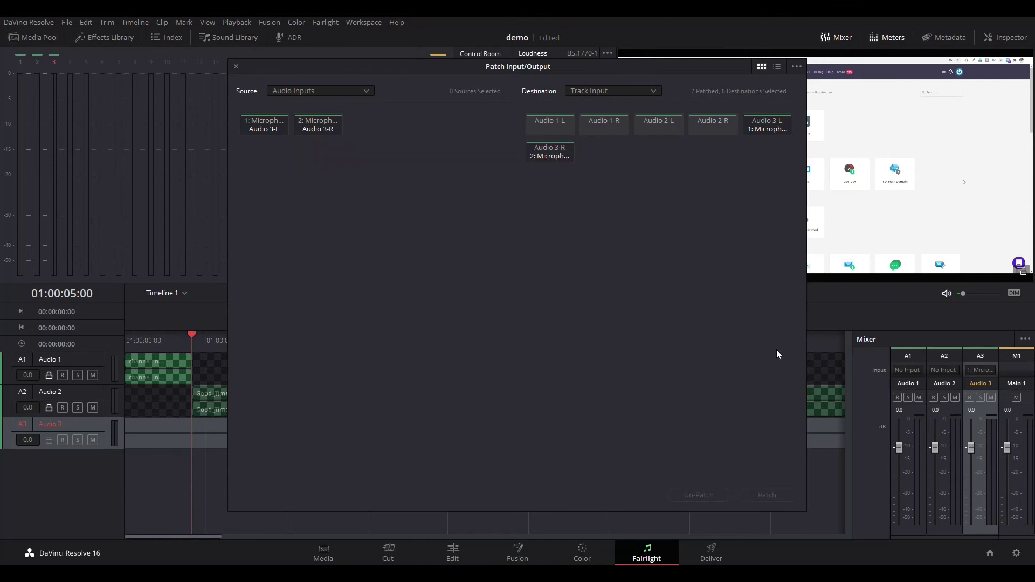
click(235, 67)
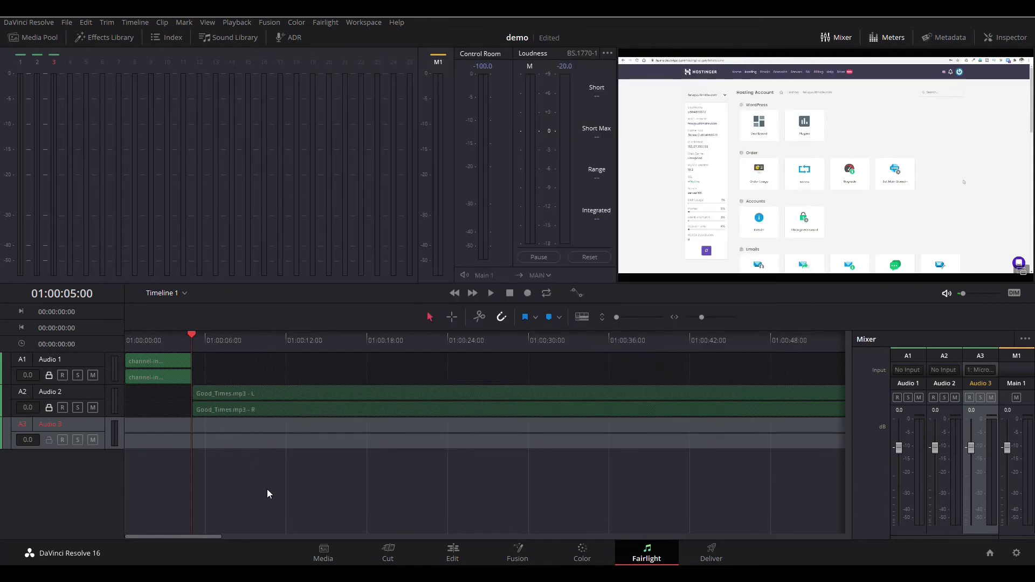
- Arm Audio 3, record a voice clip from about 01:00:05 to 01:00:12, then disarm it
click(63, 440)
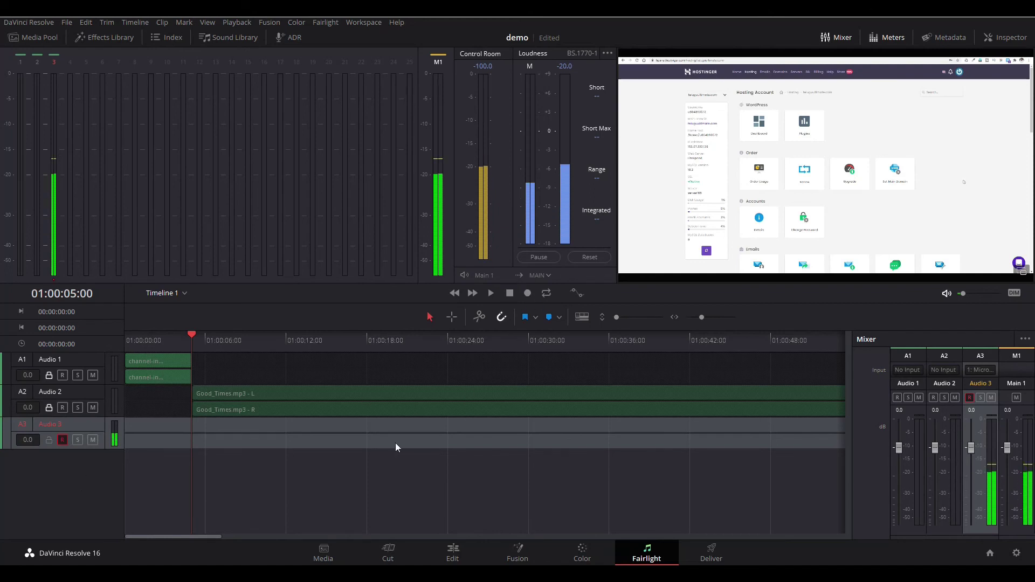
click(528, 294)
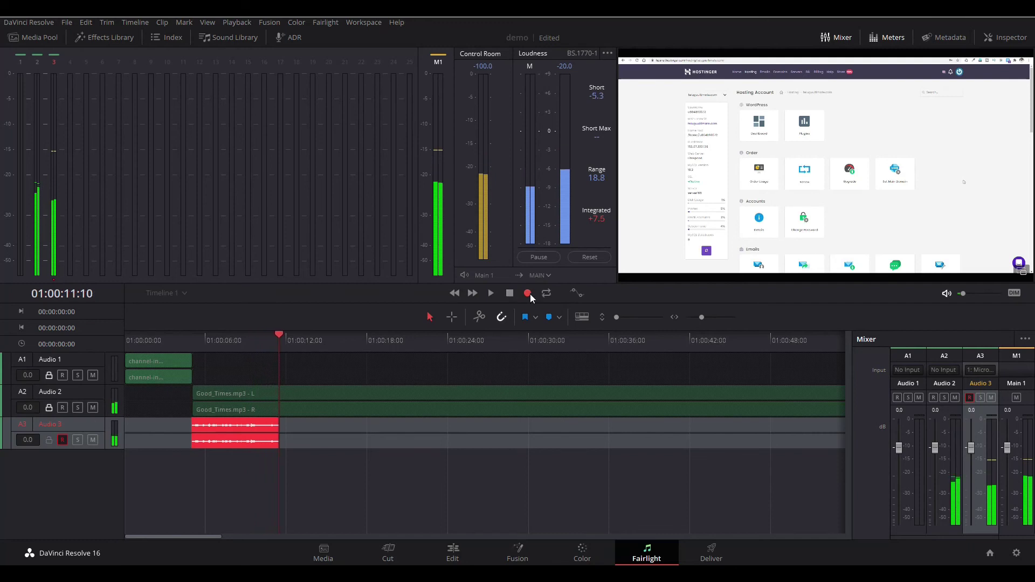
click(510, 294)
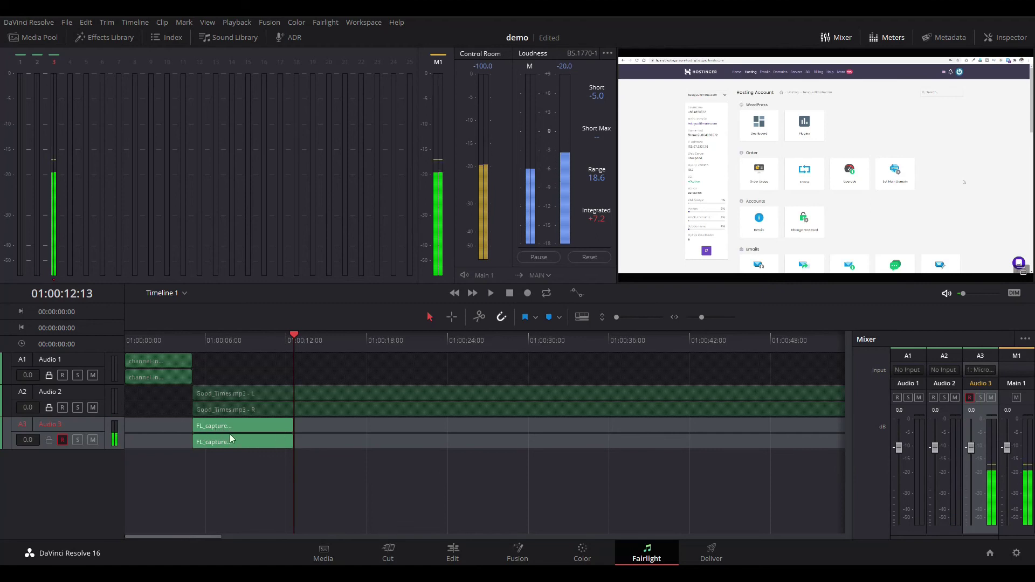
click(62, 440)
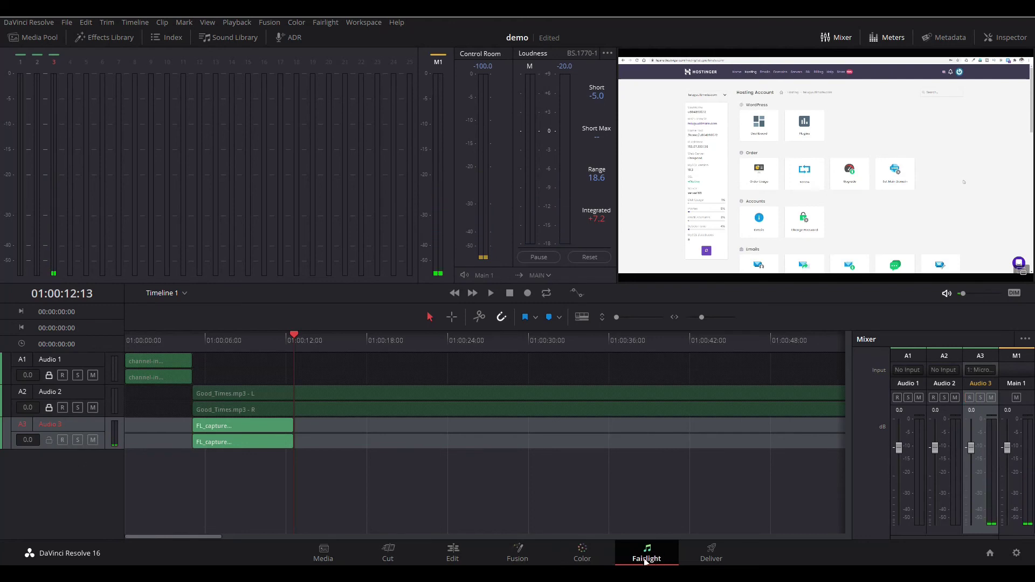
- On the Edit page, set the FL_capture clip's volume to 15, then undo the change
click(455, 559)
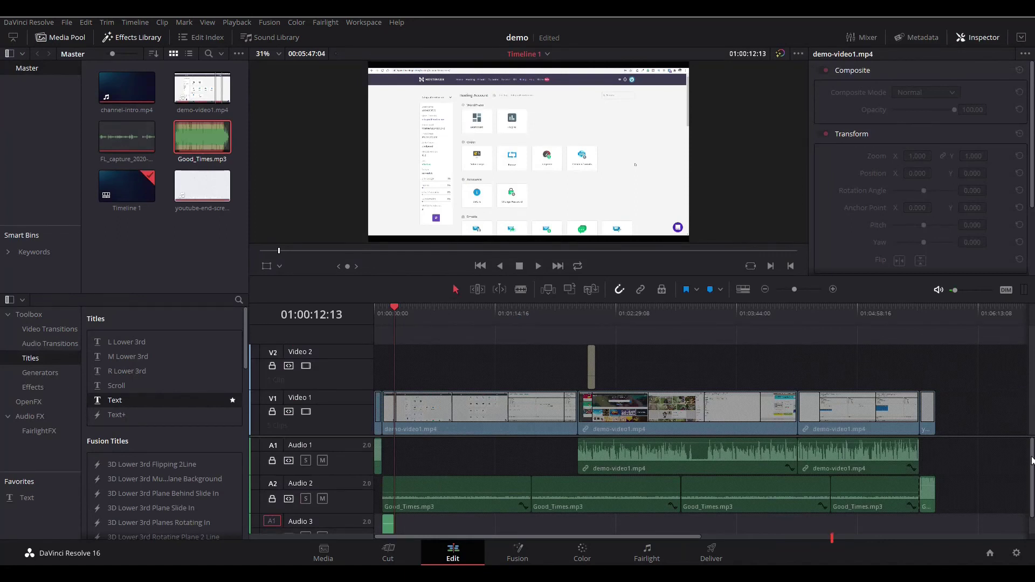
scroll(392, 531, down, 1)
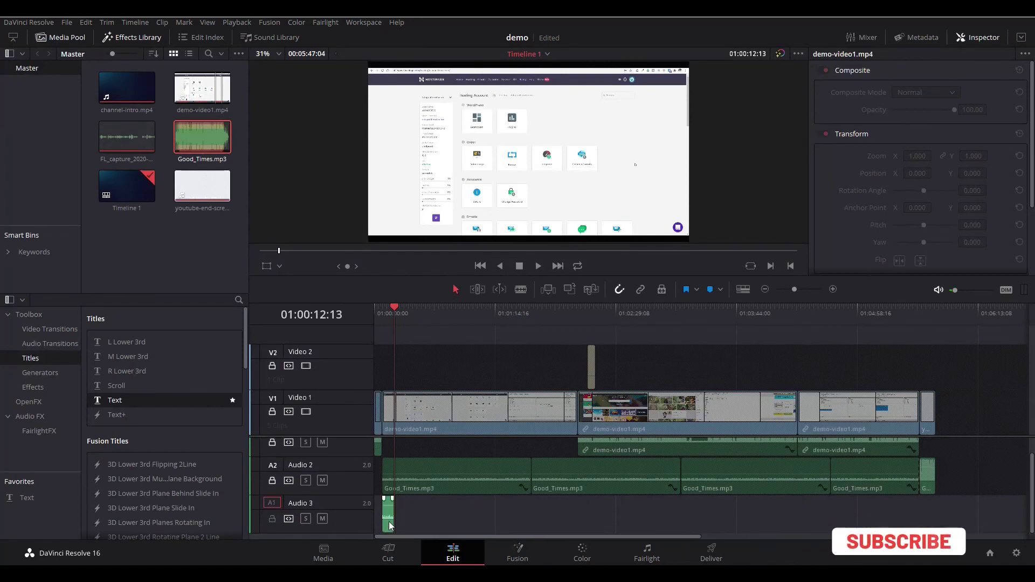
click(391, 525)
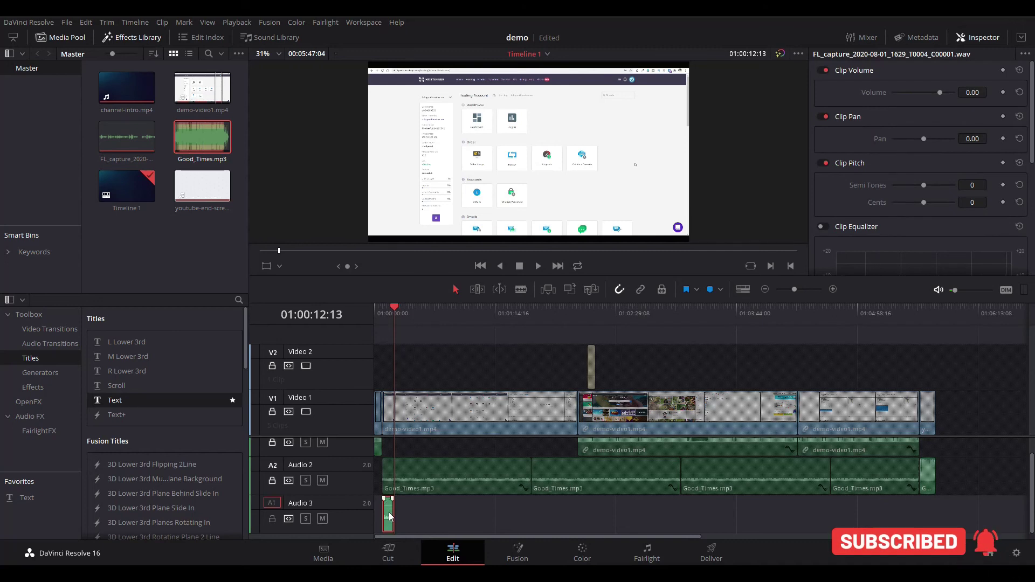
click(979, 92)
text(15)
key(Return)
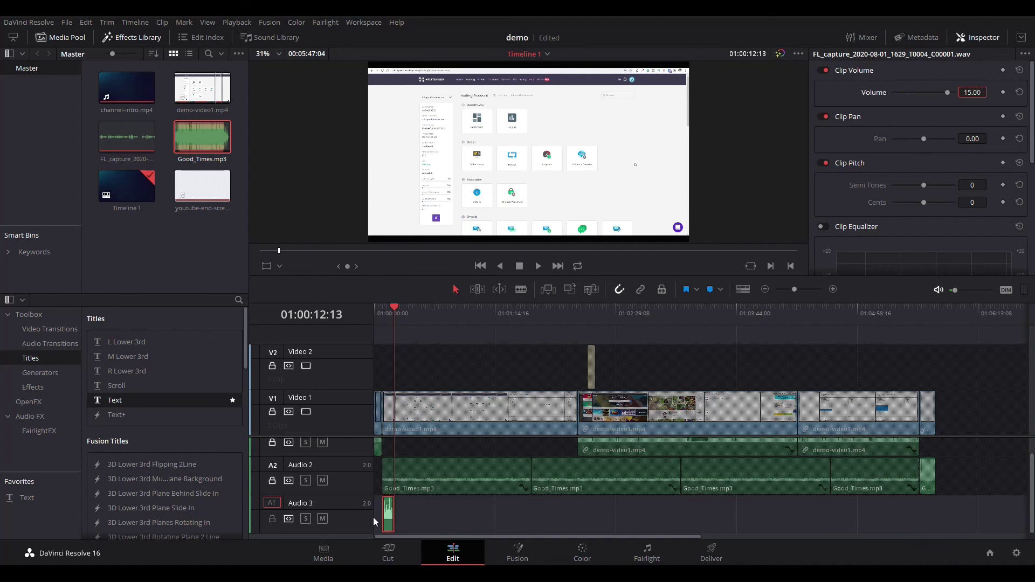
drag(397, 310, 395, 315)
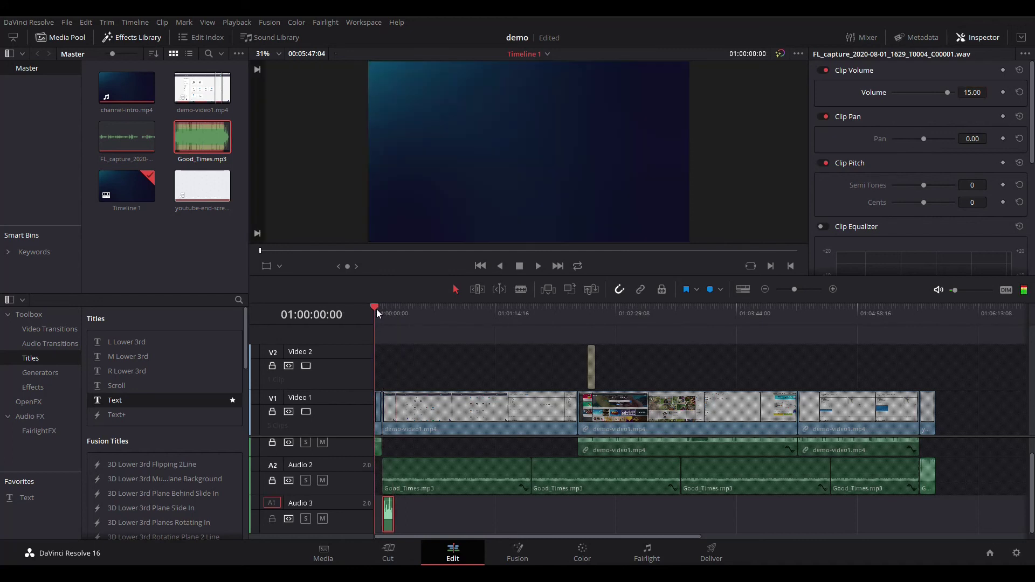
key(ctrl+z)
key(ctrl+z)
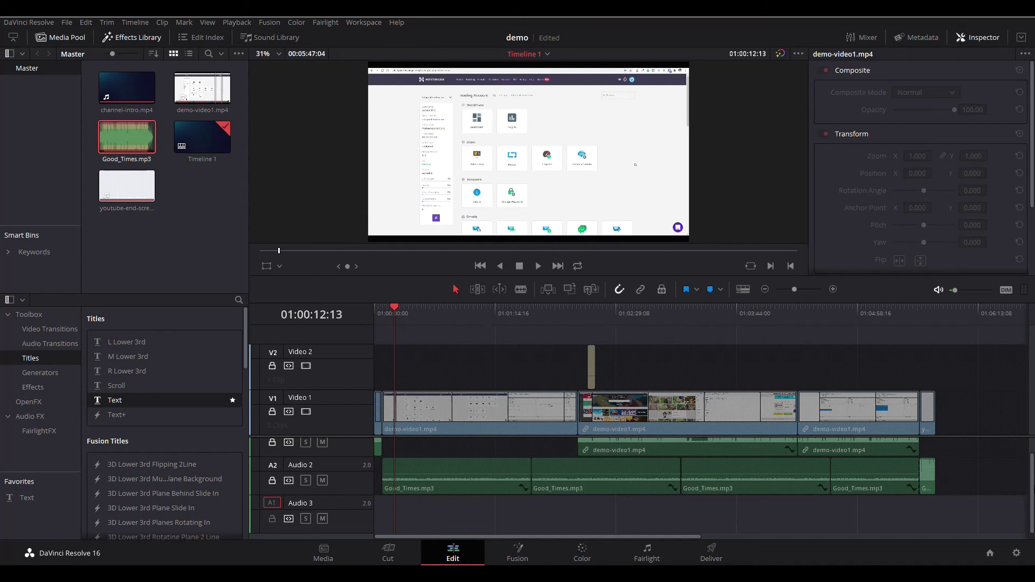
- Remove the empty Audio 3 track and toggle the locks on the V1, V2 and A2 tracks
scroll(1032, 488, up, 1)
key(ctrl+z)
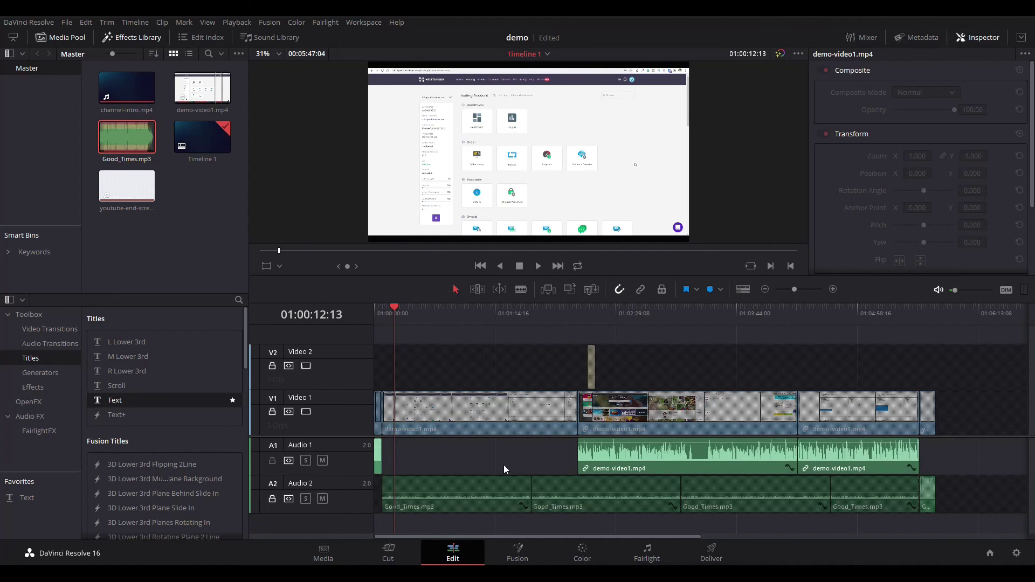
click(272, 411)
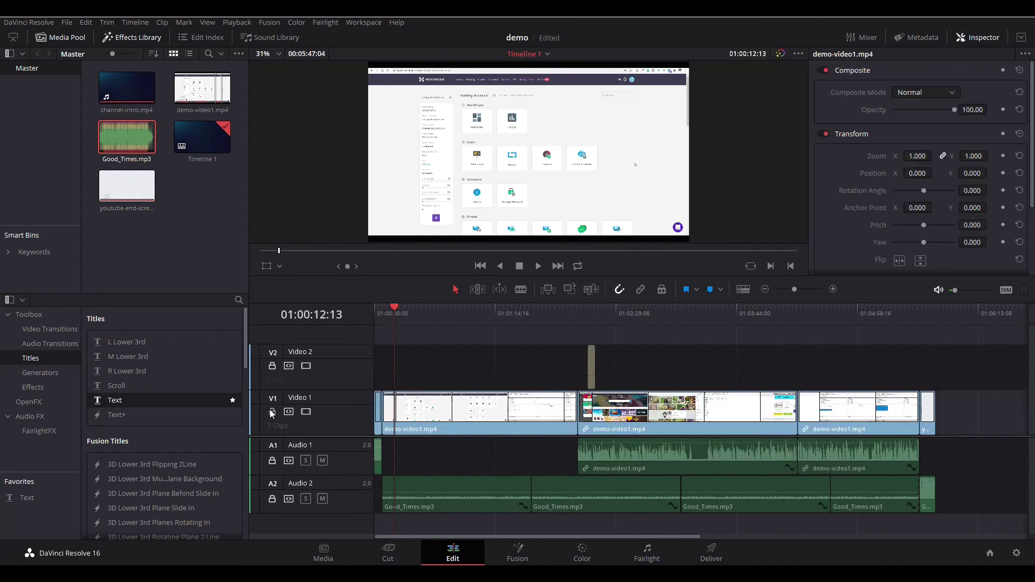
click(272, 366)
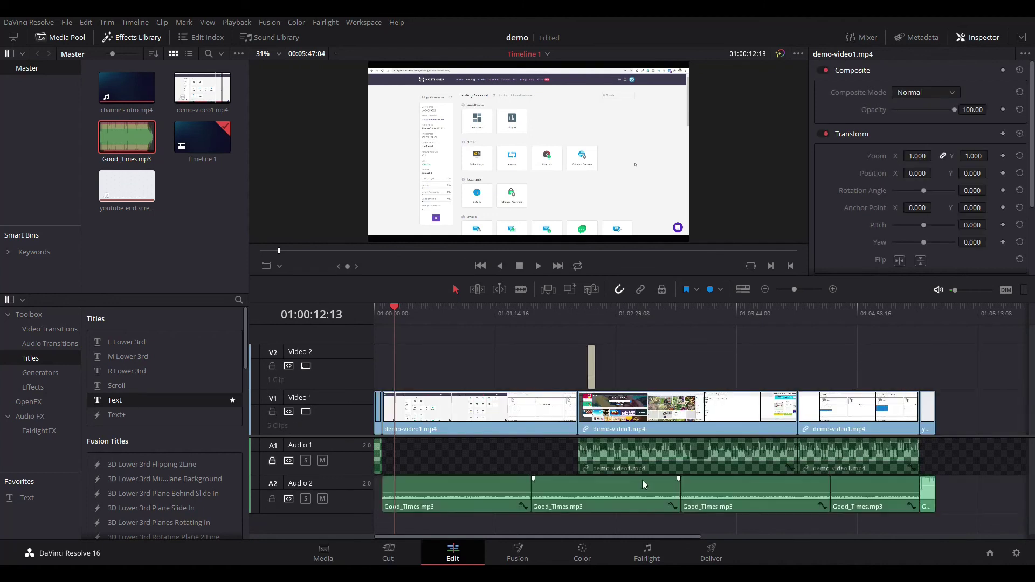
key(ctrl+z)
key(ctrl+z)
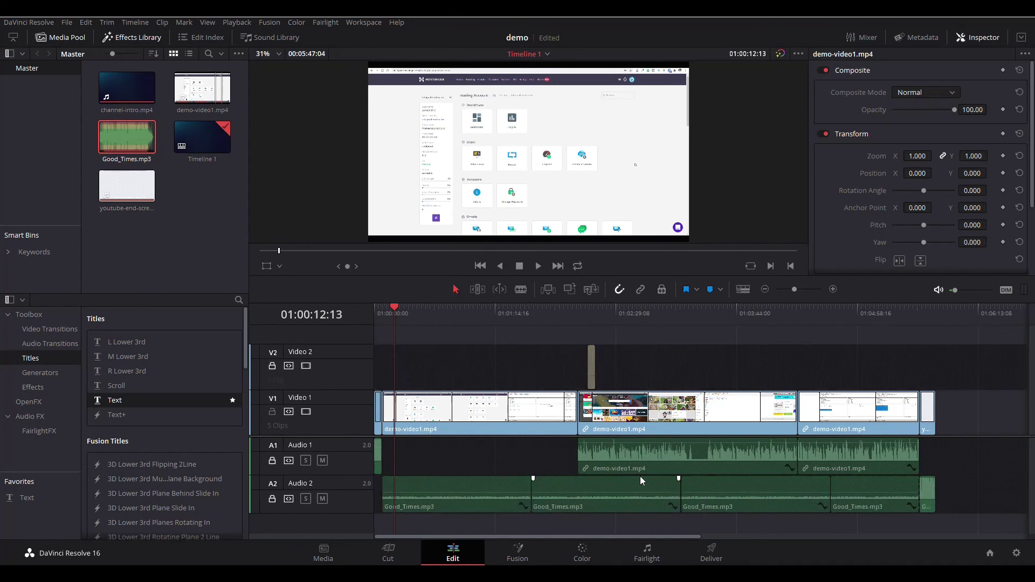
key(ctrl+z)
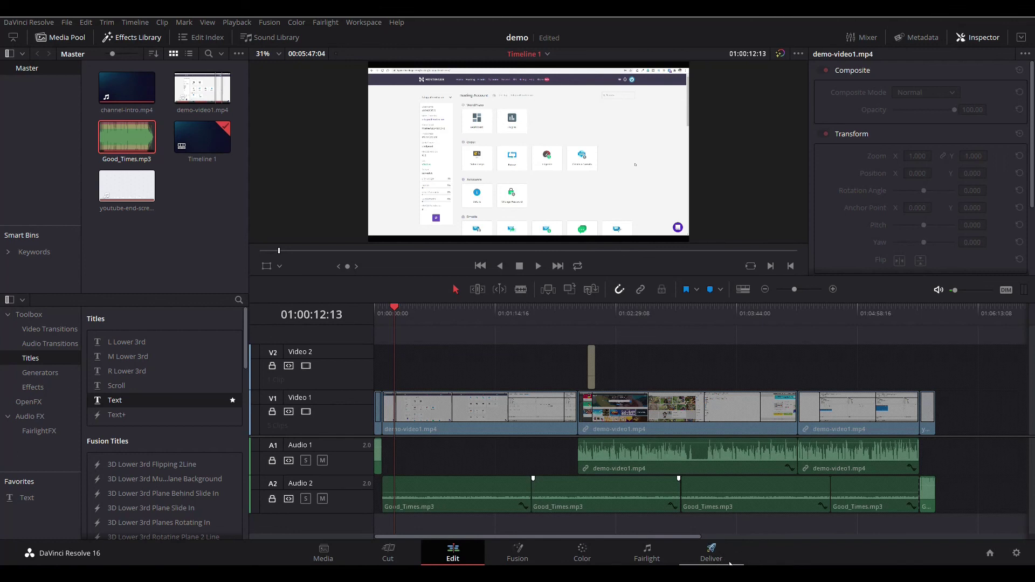
- Apply the YouTube 1080p render preset and save the output as 'demo' on the Desktop
click(717, 562)
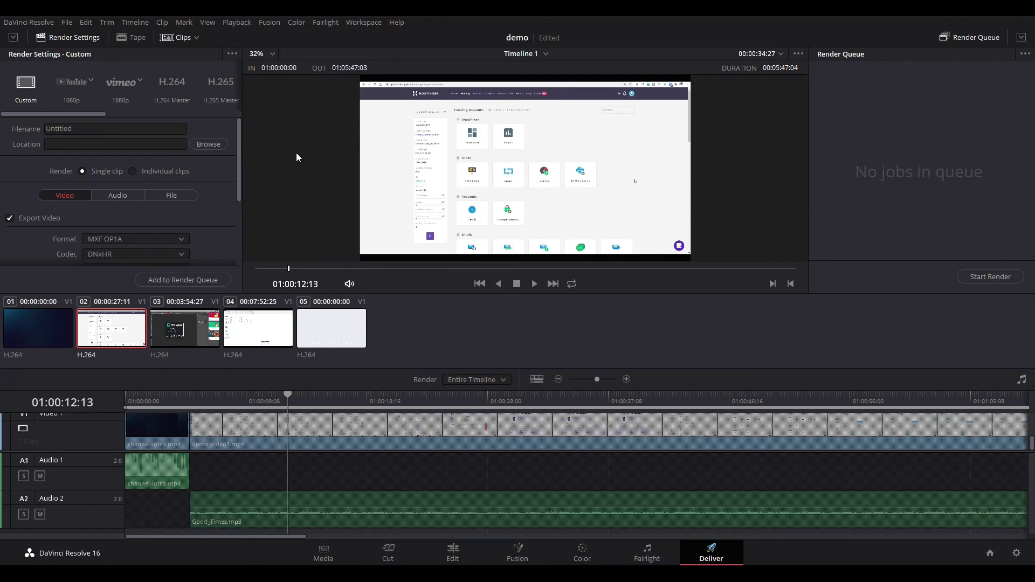
click(76, 83)
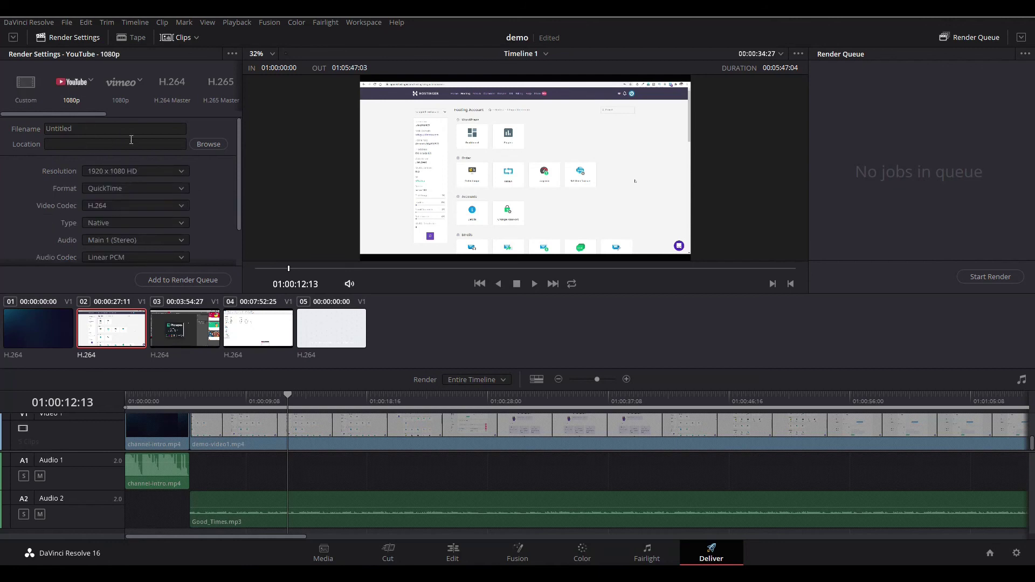
click(214, 147)
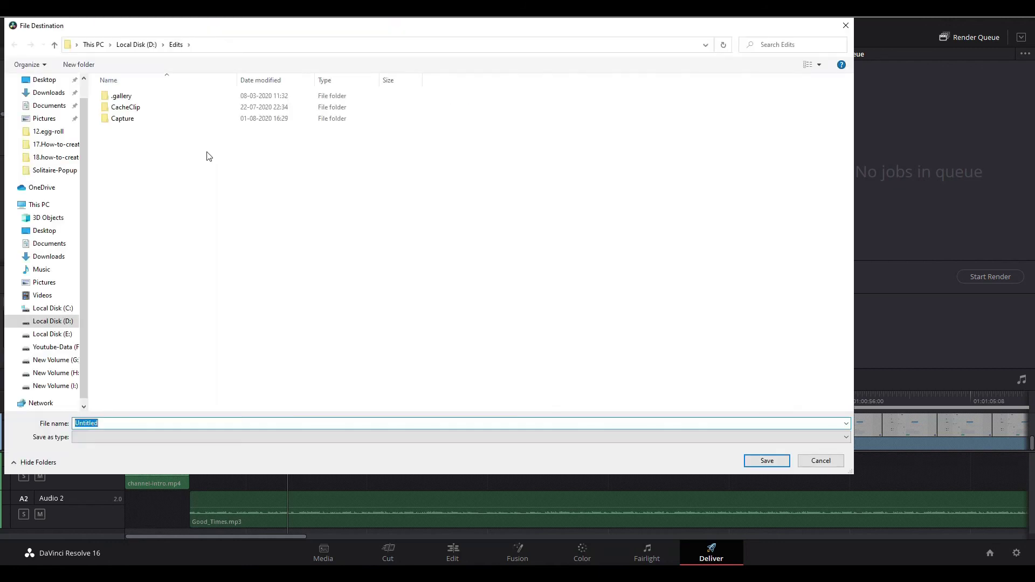
scroll(75, 213, up, 1)
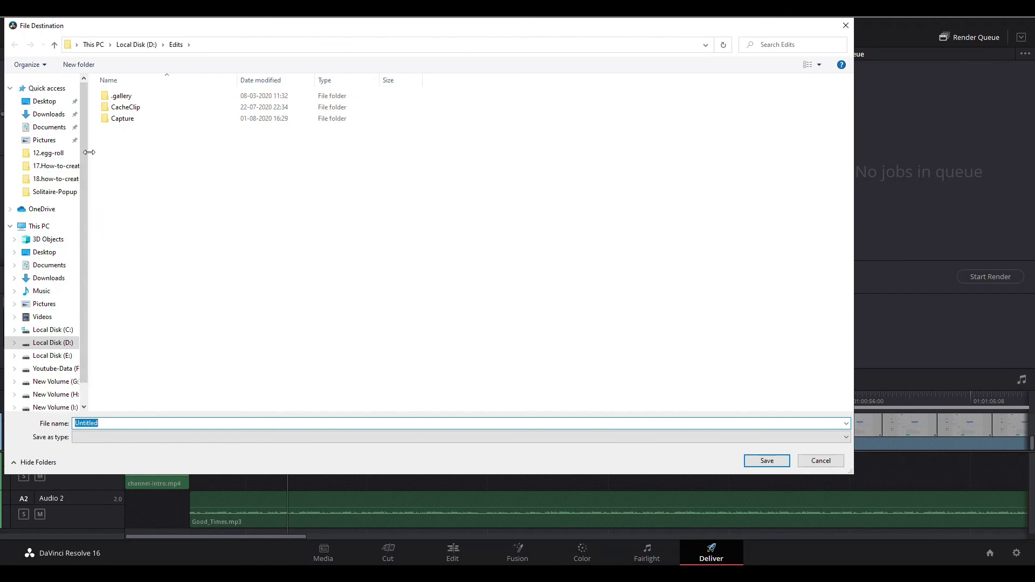
click(53, 102)
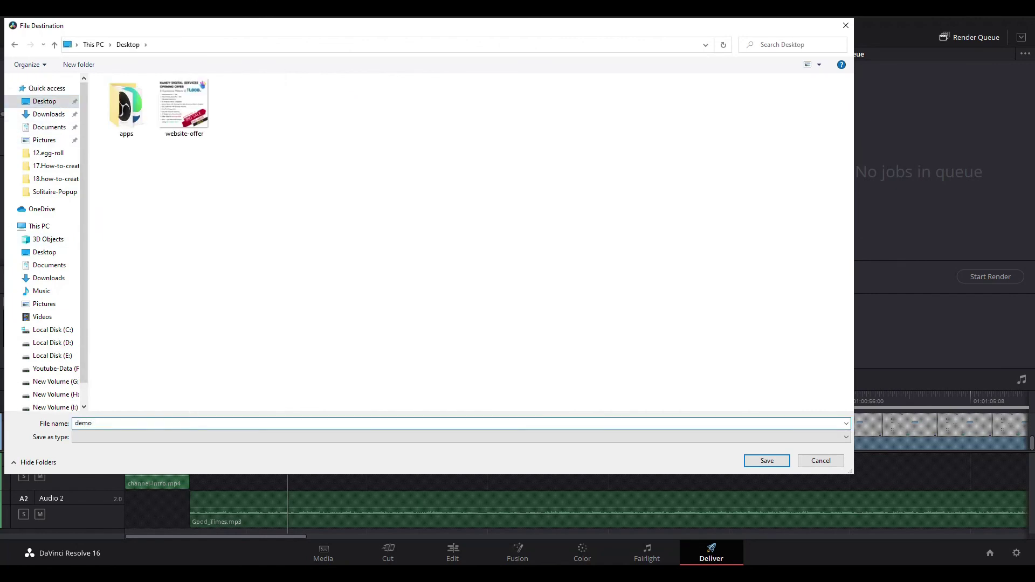
key(Return)
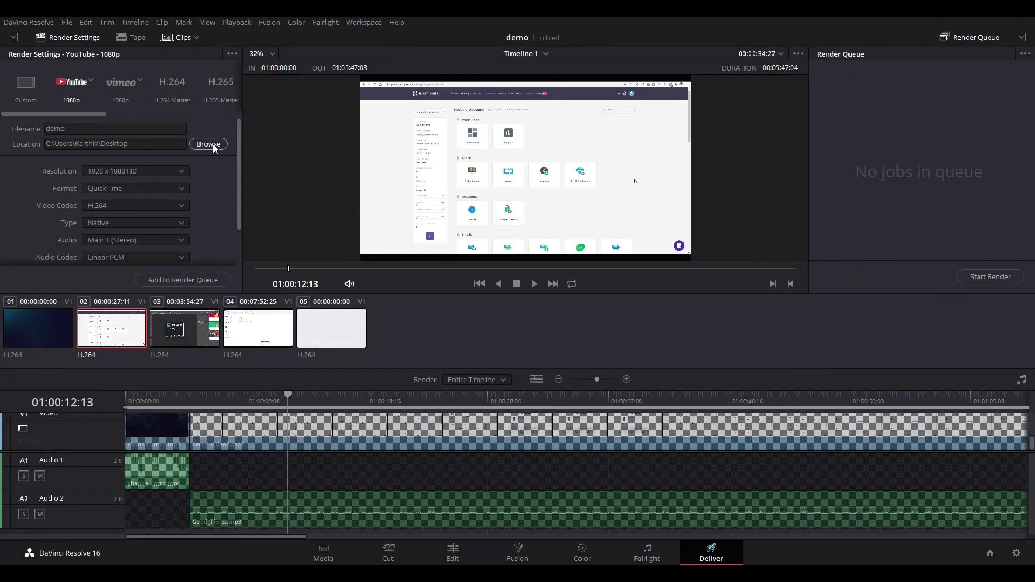
- Keep the resolution at 1920 x 1080 HD and switch the output format to MP4
scroll(238, 162, down, 1)
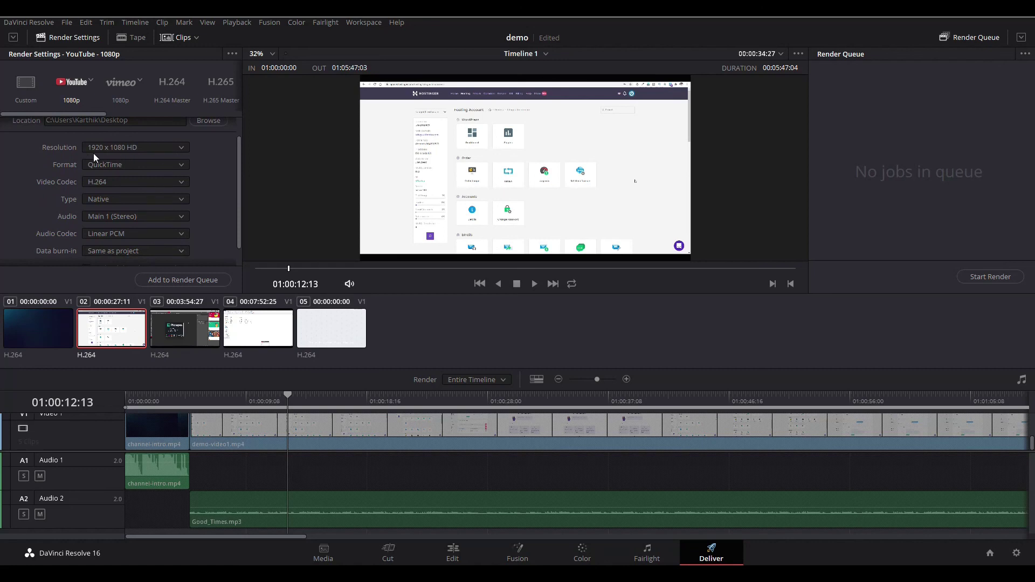
click(160, 144)
click(159, 145)
click(107, 165)
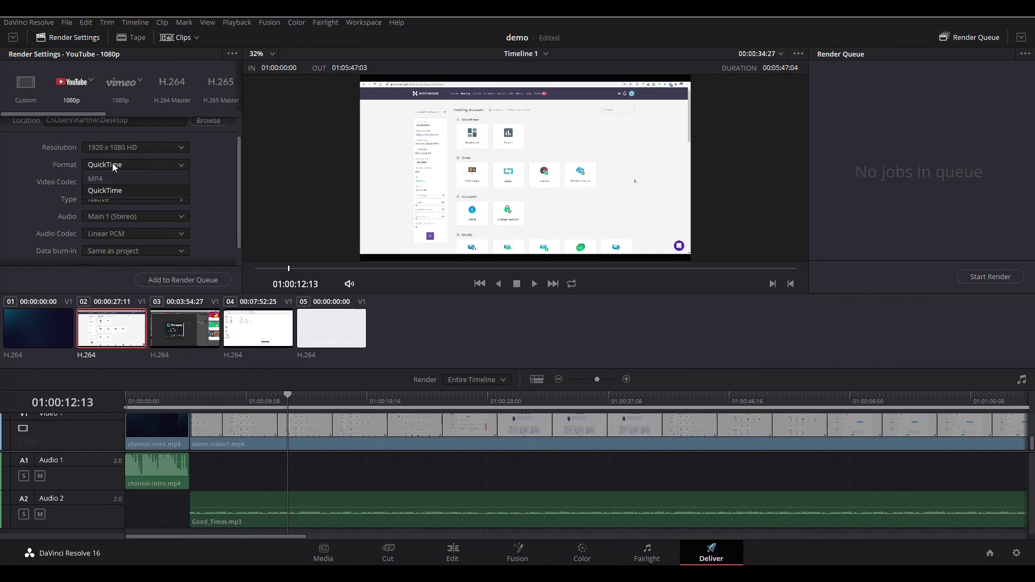
click(119, 178)
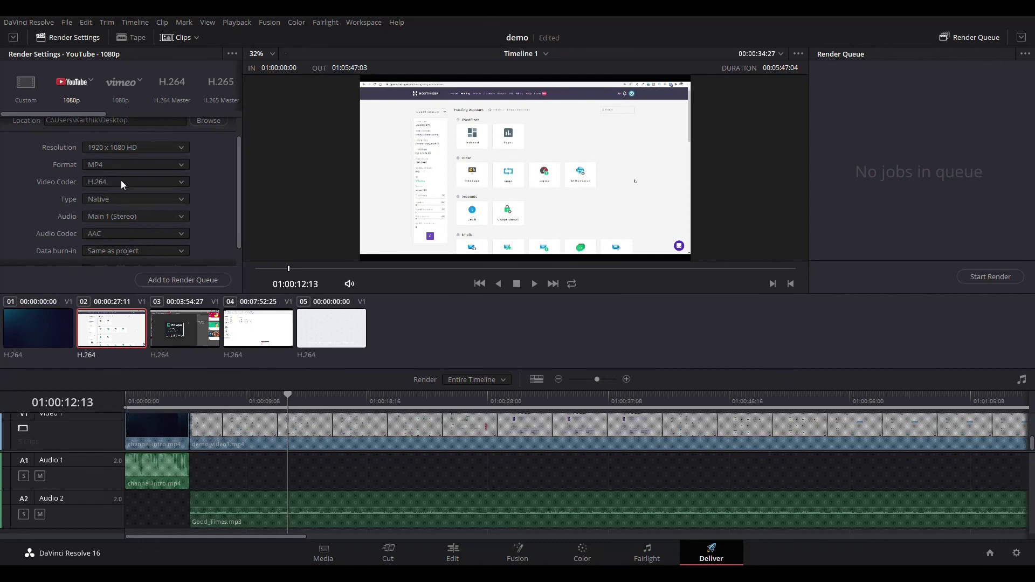
drag(238, 188, 238, 213)
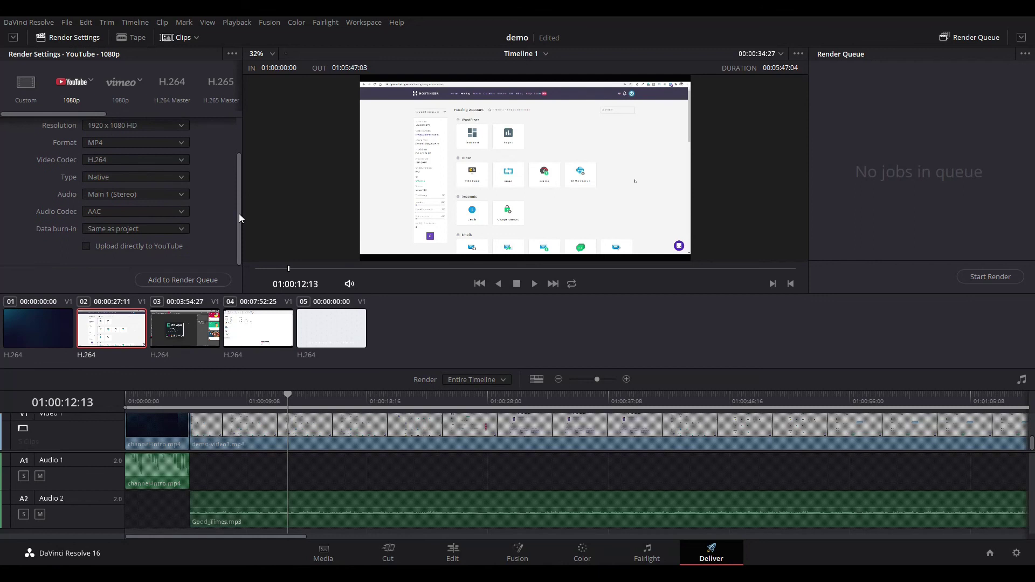
- Add the demo timeline as Job 1 in the render queue and start rendering demo.mp4
click(202, 285)
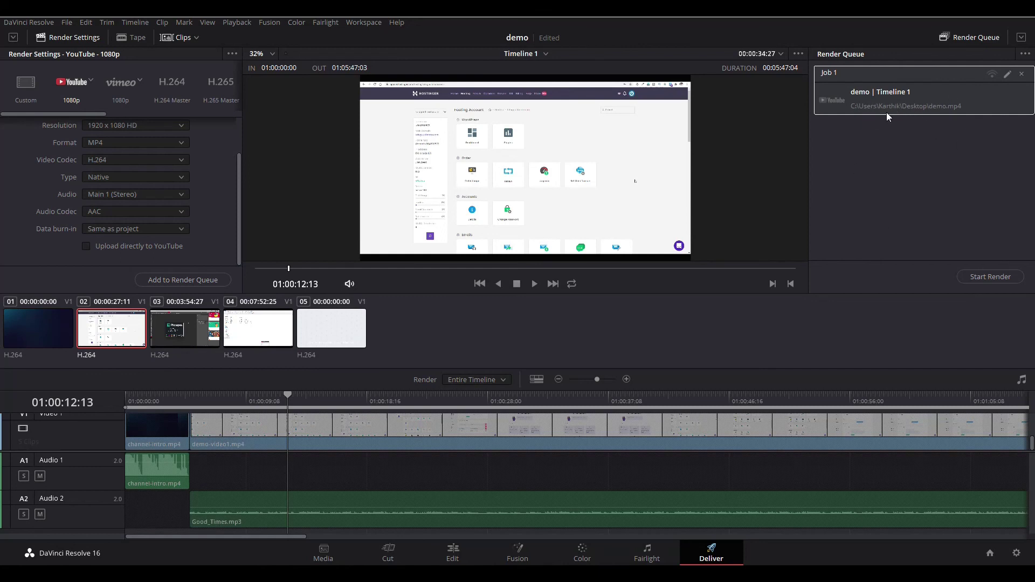
click(988, 277)
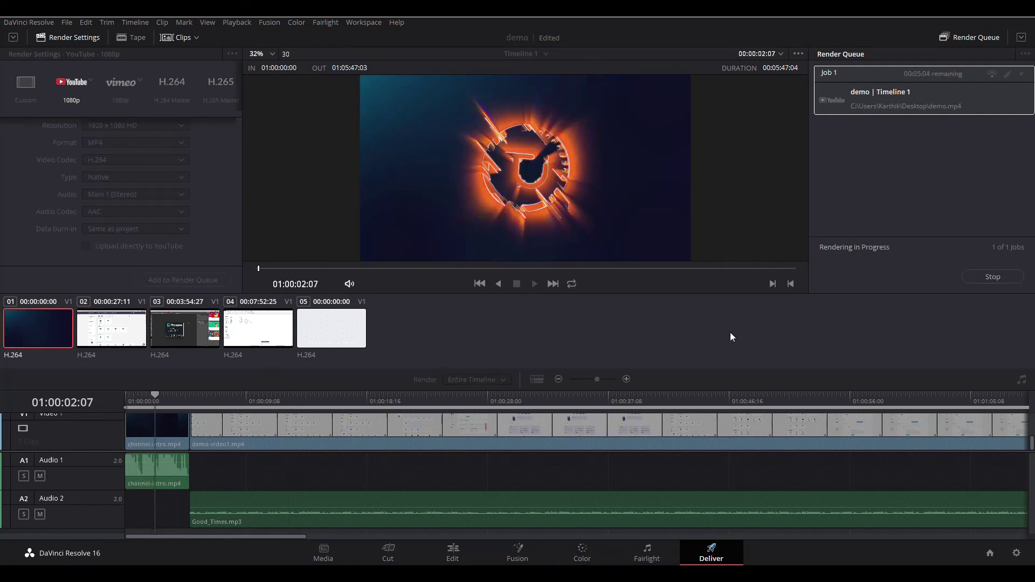